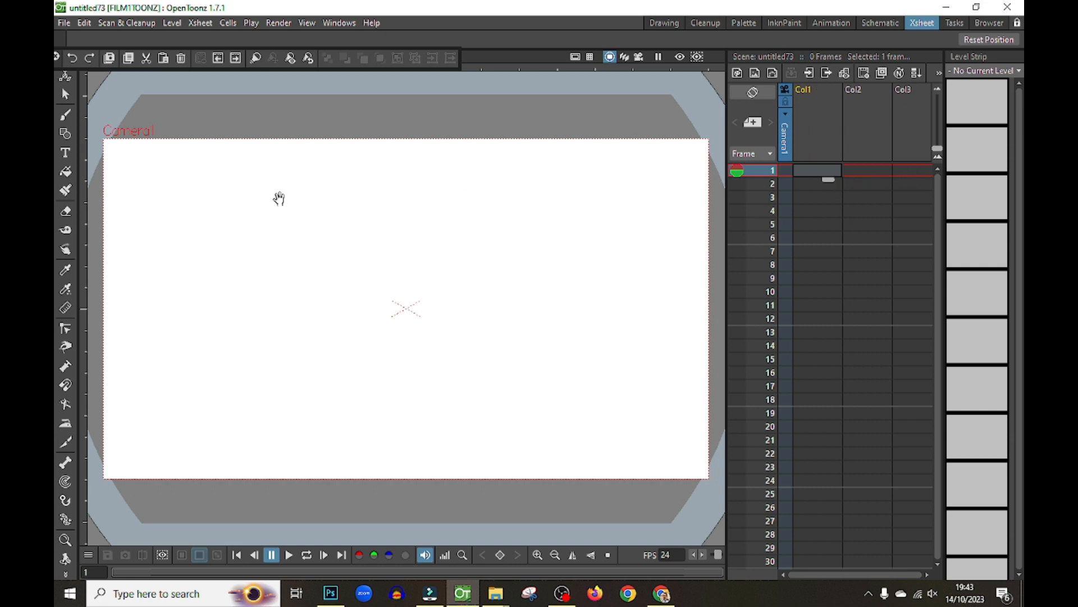
Create a Toonz Vector Level named A at frame 1 of Col1 and activate the Brush tool.
right_click(824, 174)
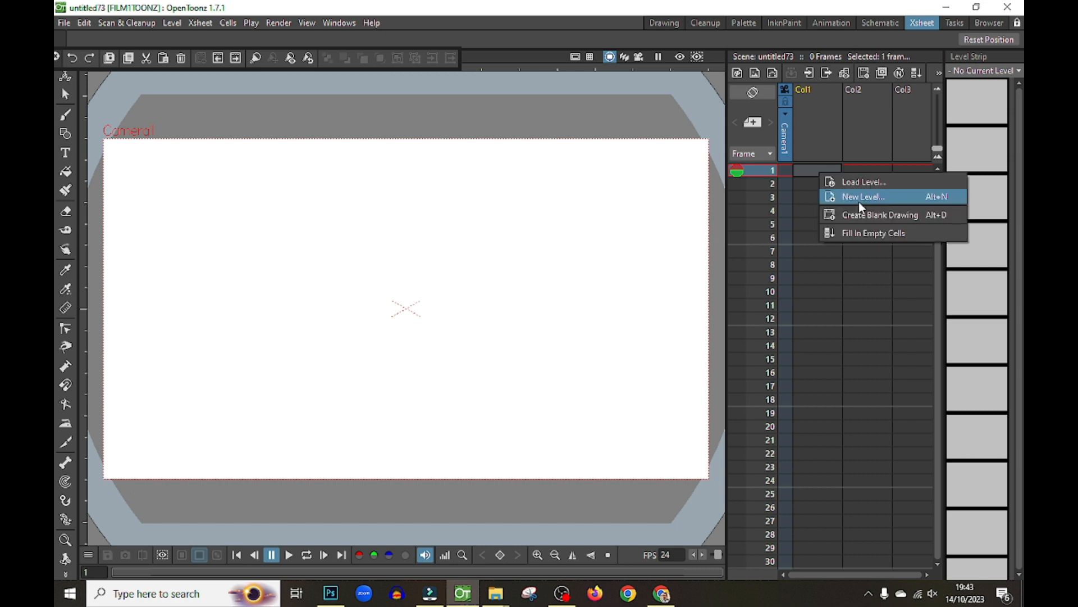
left_click(859, 201)
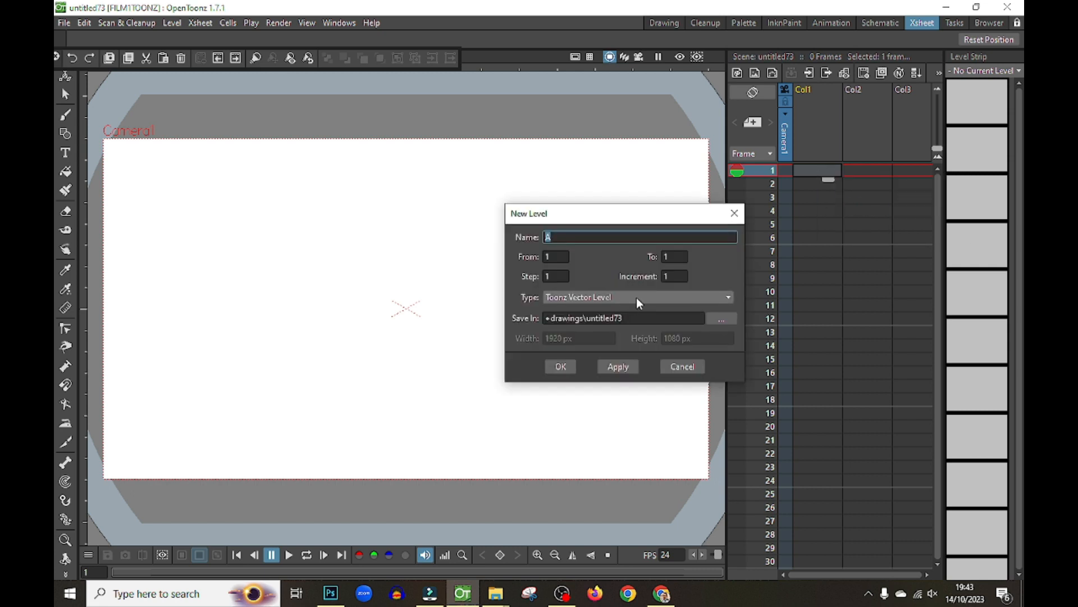
left_click(566, 368)
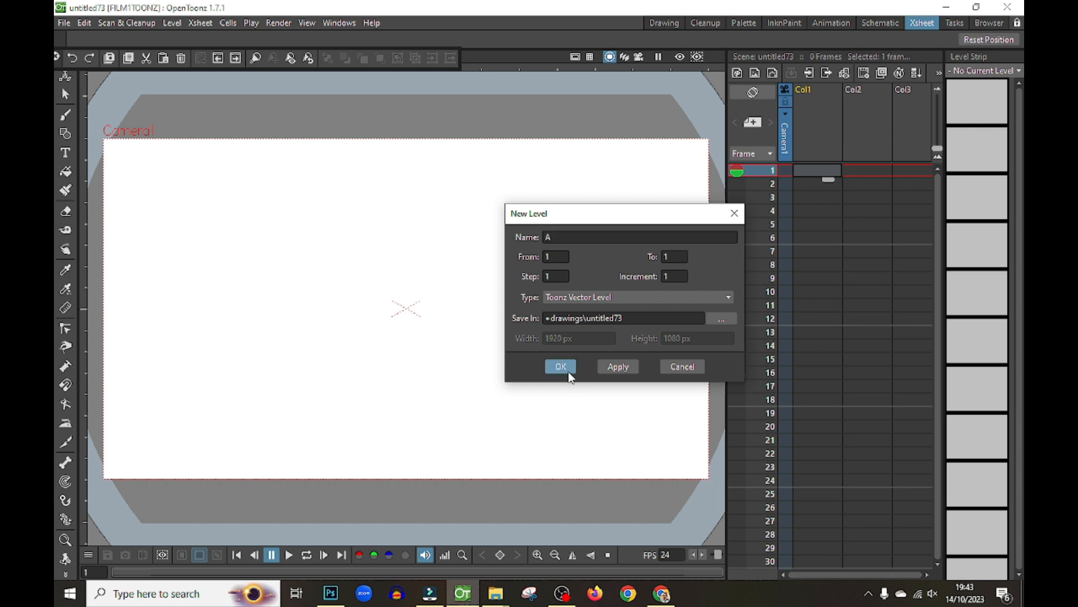
left_click(511, 310)
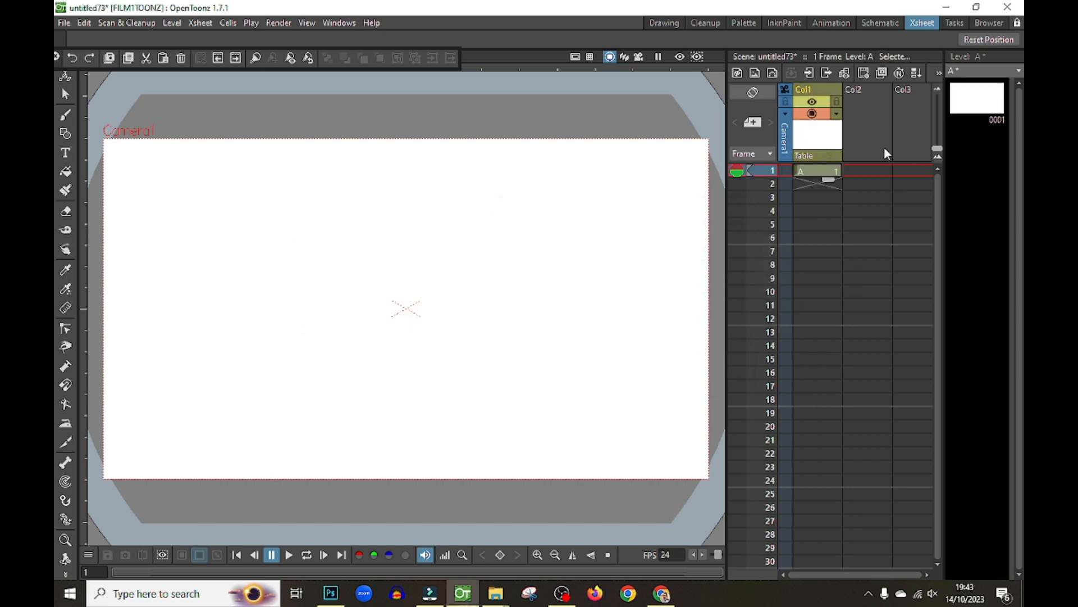
left_click(980, 117)
left_click(825, 171)
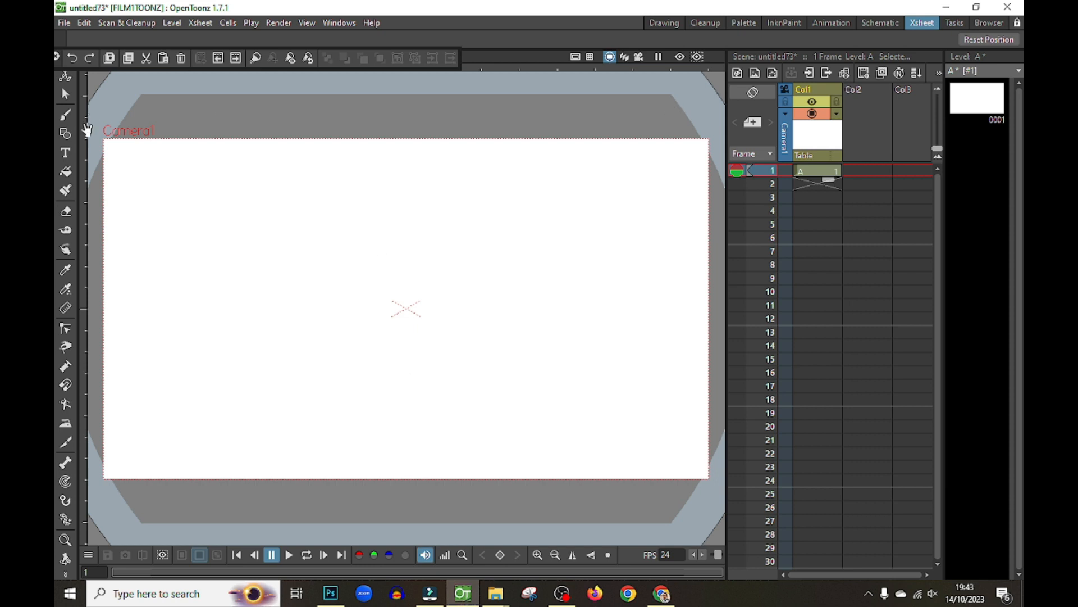
left_click(63, 115)
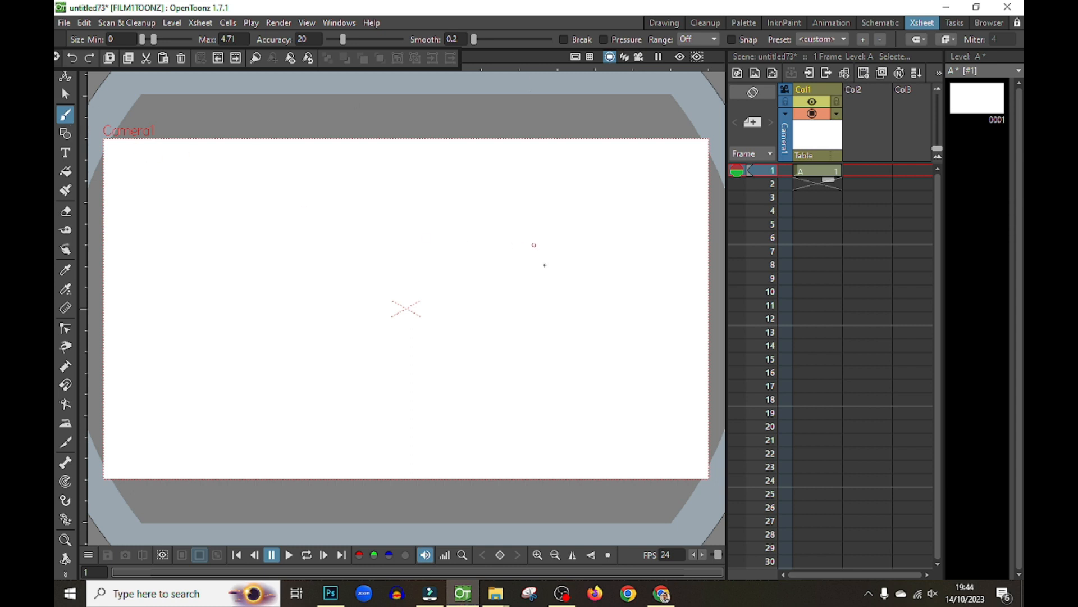
left_click(318, 23)
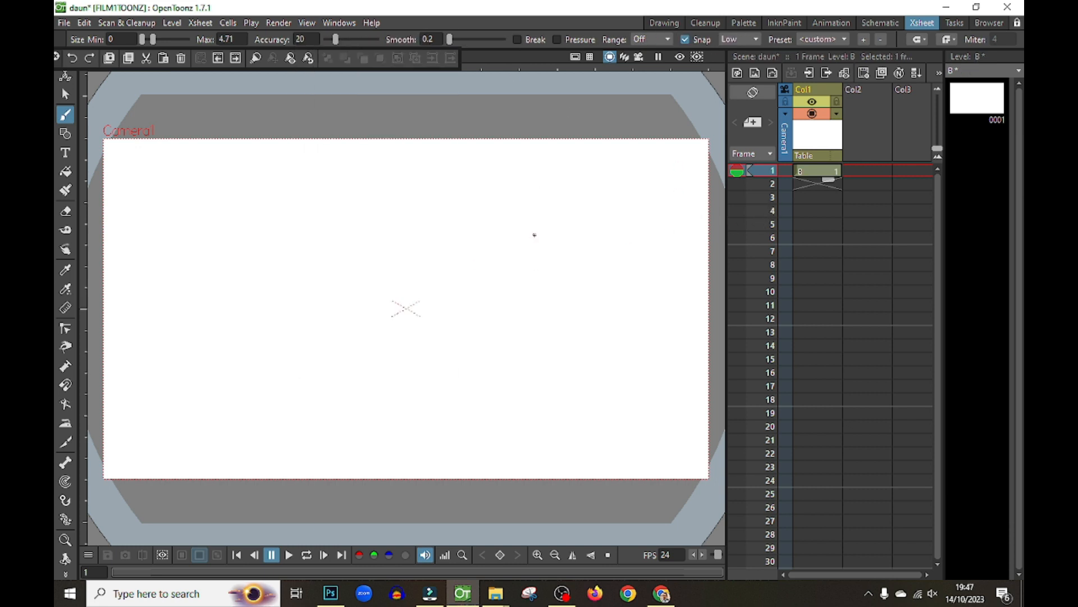
mouse_move(714, 236)
left_mouse_down()
mouse_move(559, 274)
mouse_move(531, 309)
mouse_move(697, 244)
mouse_move(667, 229)
mouse_move(472, 316)
left_mouse_up()
key("ctrl+z")
key("ctrl+z")
Draw a closed, pointed leaf outline in black with the Brush in the camera frame's upper right area, slightly crossing its edge.
mouse_move(711, 214)
left_mouse_down()
mouse_move(673, 201)
mouse_move(482, 278)
mouse_move(638, 275)
mouse_move(707, 290)
mouse_move(726, 245)
mouse_move(711, 214)
left_mouse_up()
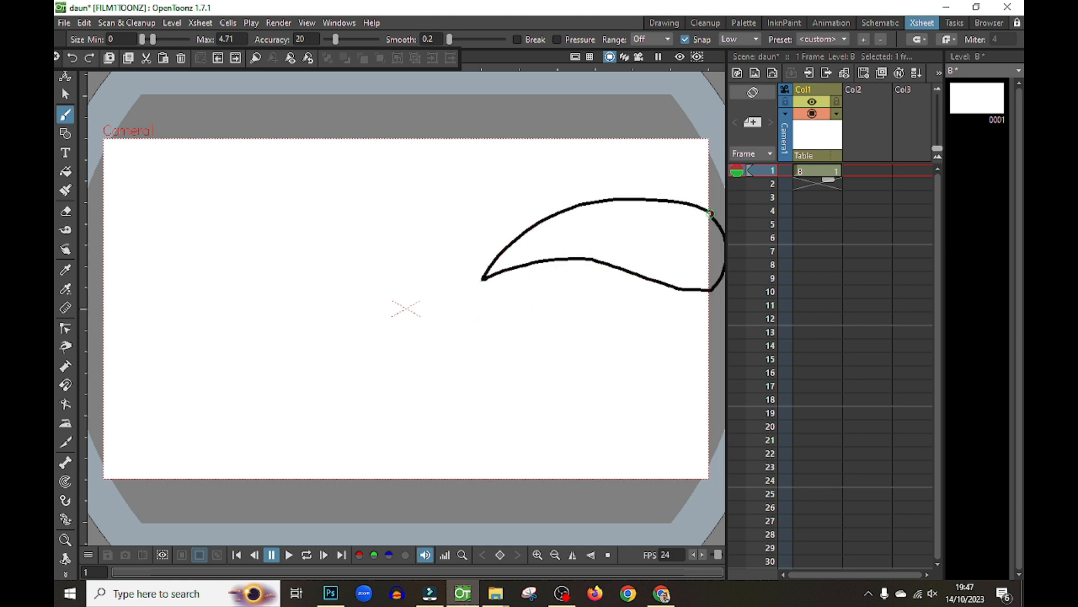
Add a dark green style with R 19, G 92, B 19 to the leaf level's palette.
left_click(340, 23)
left_click(373, 125)
left_click(897, 343)
double_click(910, 353)
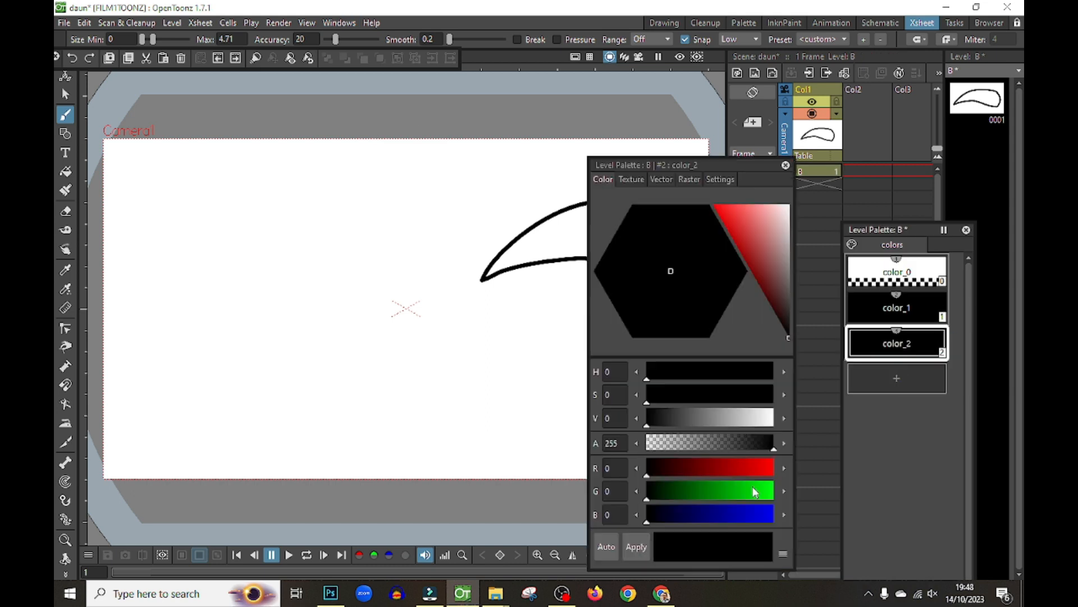
left_click(756, 493)
left_click(767, 289)
left_click(636, 547)
Add a muted teal style to the leaf level's palette after the dark green one.
left_click(905, 386)
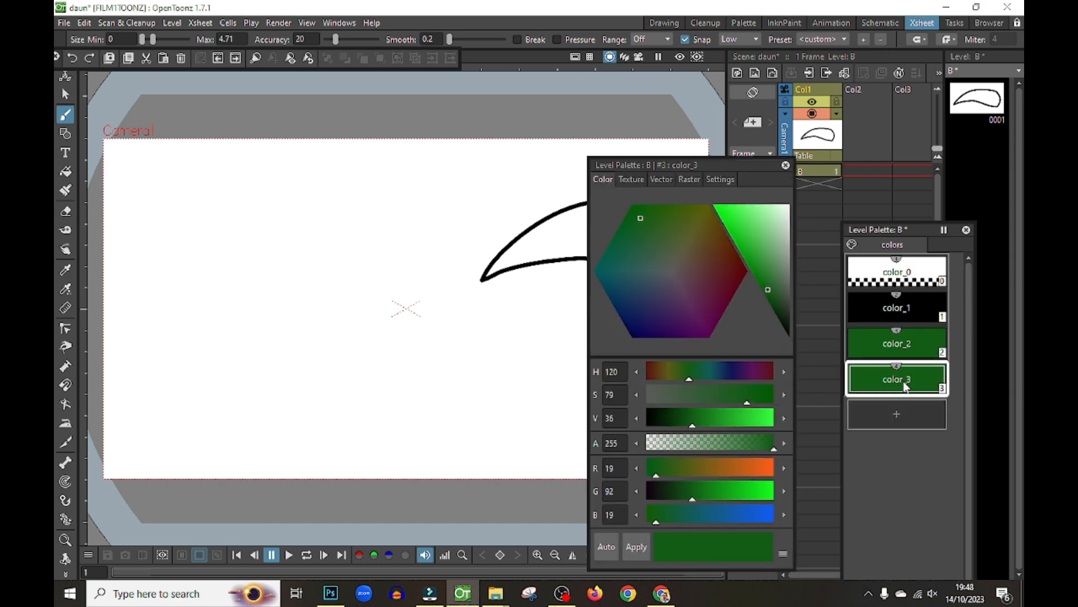
left_click(621, 275)
left_click(776, 278)
left_click(636, 547)
Add a white style to the leaf level's palette after the teal one.
left_click(890, 415)
left_click(788, 284)
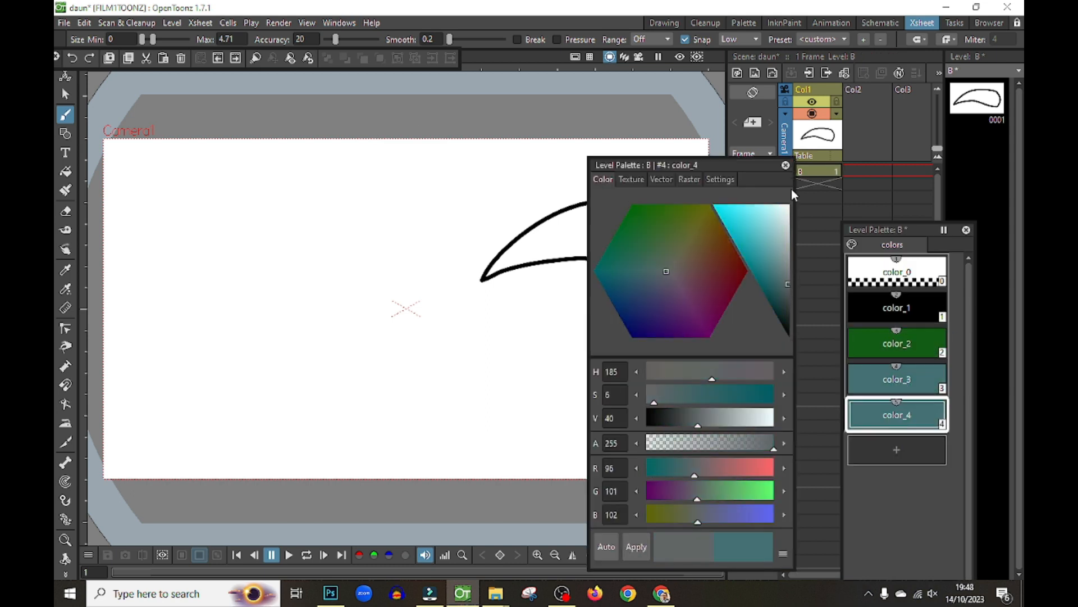
left_click(789, 208)
left_click(637, 547)
Add a dark grey style with R 78, G 84, B 84 to the leaf level's palette and close the style editor.
left_click(897, 450)
left_click(787, 293)
left_click(636, 546)
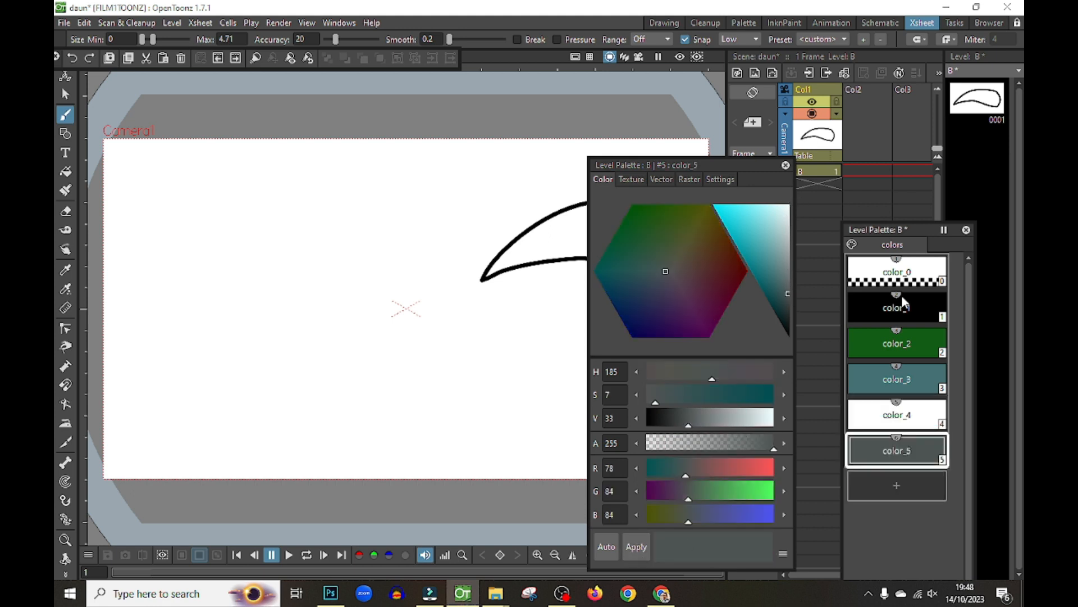
left_click(788, 167)
left_click_drag(888, 231, 917, 231)
Fill the leaf outline with the dark green style.
left_click(899, 346)
key("f")
left_click(625, 229)
Flatten the leaf by scaling it vertically to about 43 %, keeping the full width.
left_click(65, 94)
left_click(673, 287)
left_click_drag(605, 292, 606, 239)
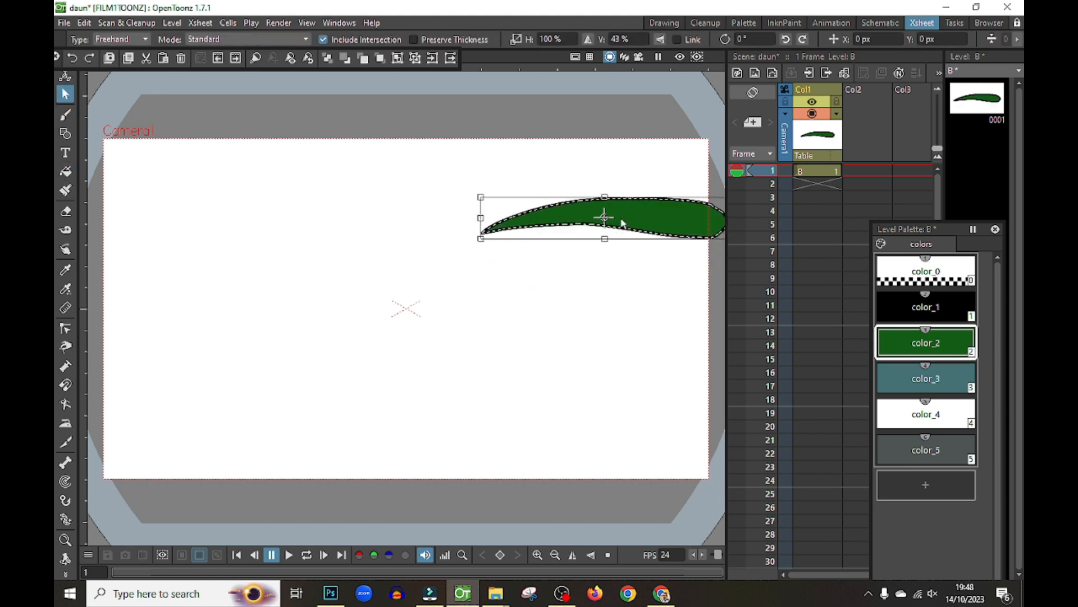
left_click(718, 338)
scroll(461, 352, "down", 2)
left_click(646, 242)
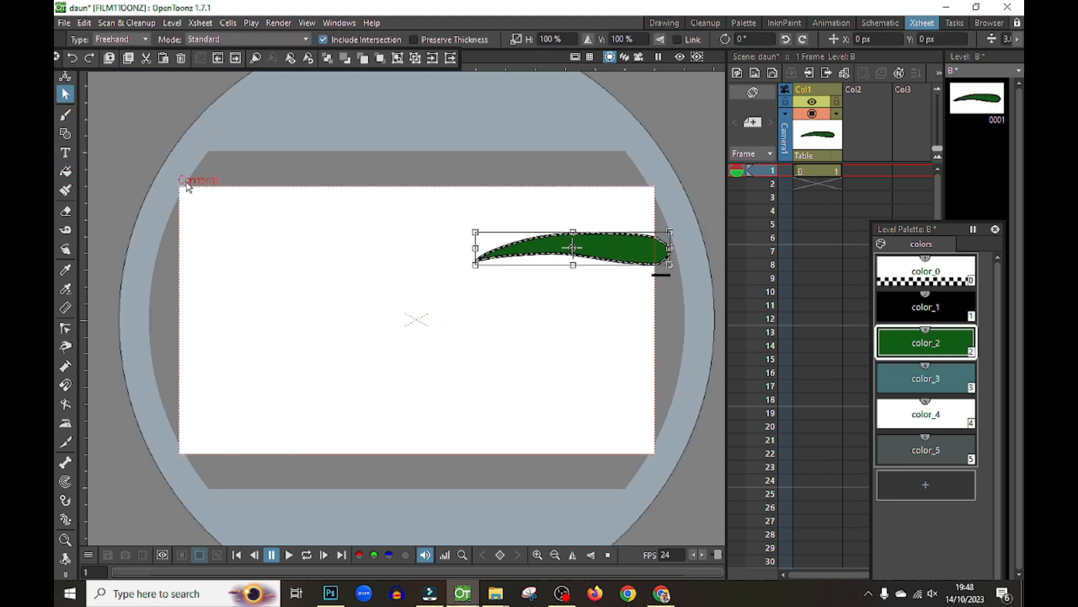
Select the leaf's outline at its rounded end with the Control Point Editor.
left_click(65, 329)
scroll(678, 250, "up", 5)
scroll(685, 257, "up", 1)
left_click(663, 247)
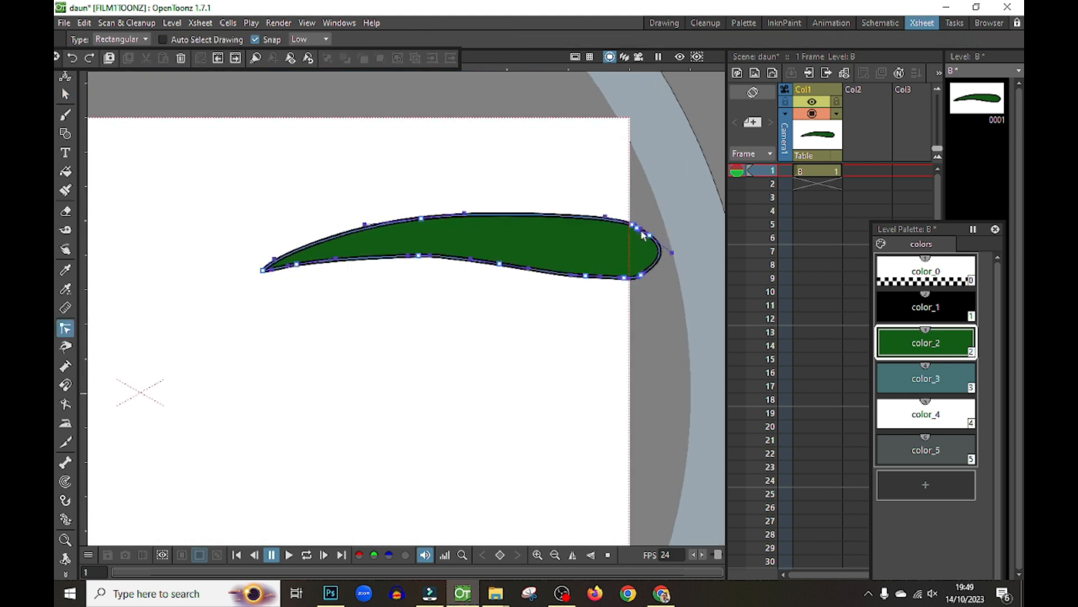
Create a new level C at frame 1 of Col2.
left_click(870, 169)
right_click(870, 170)
left_click(926, 193)
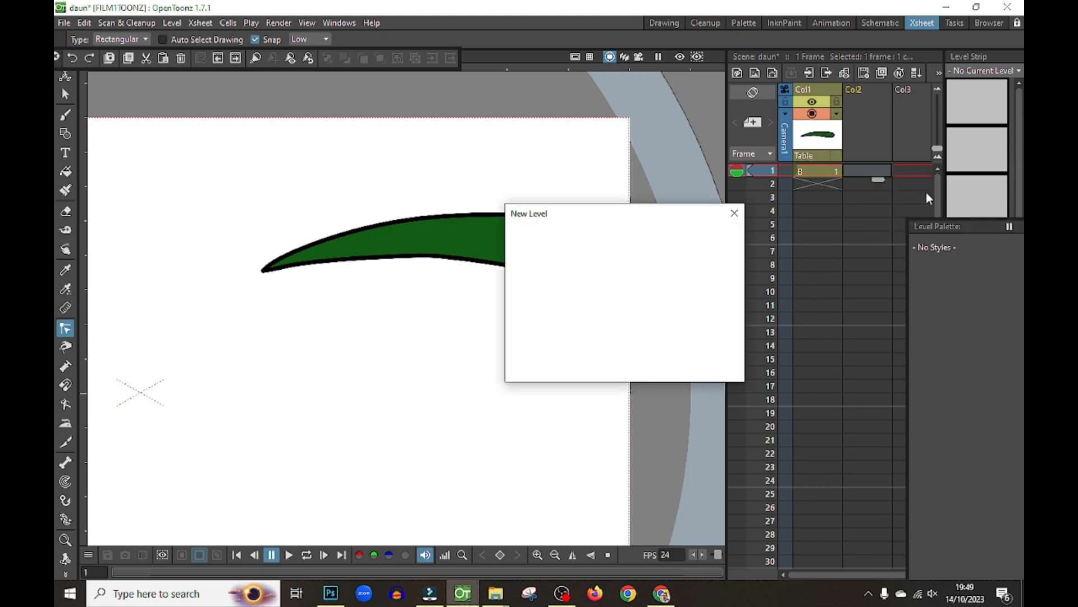
left_click(564, 365)
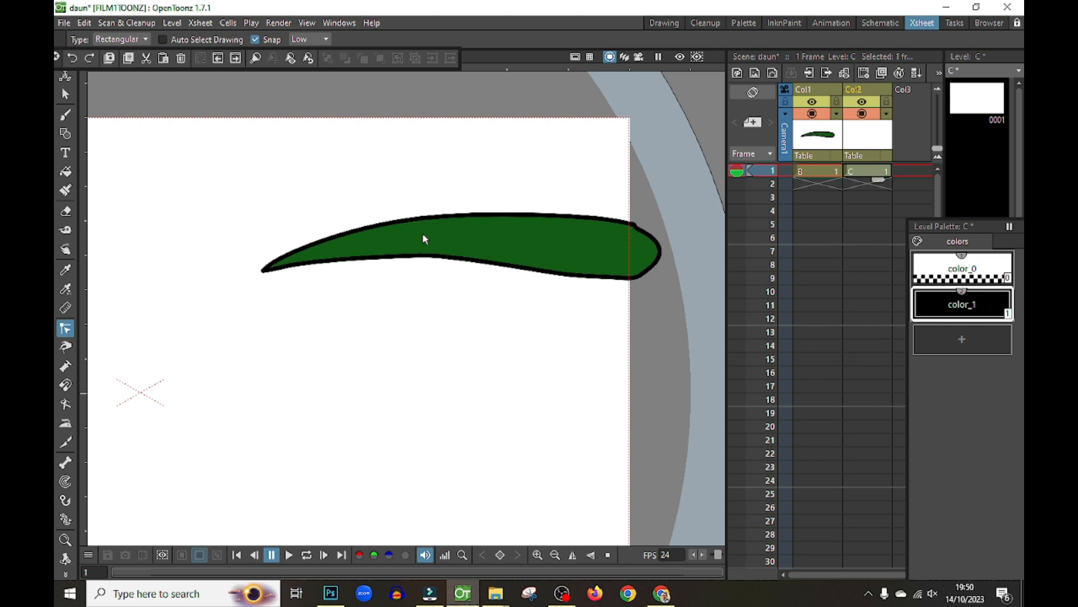
Rotate the leaf about 5.5° so that its pointed tip tilts downward.
left_click(824, 171)
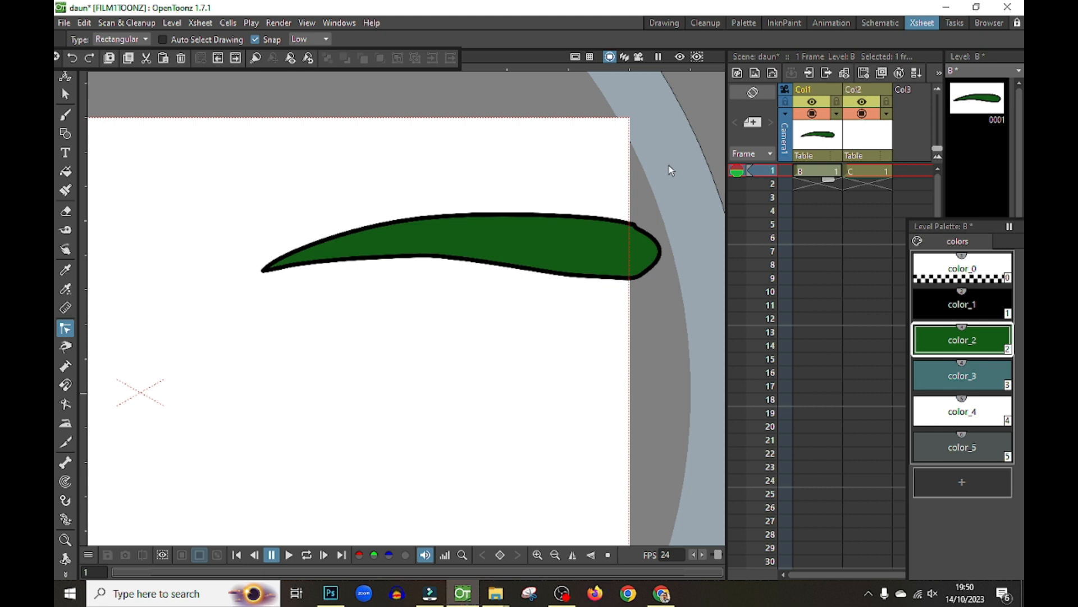
left_click(65, 94)
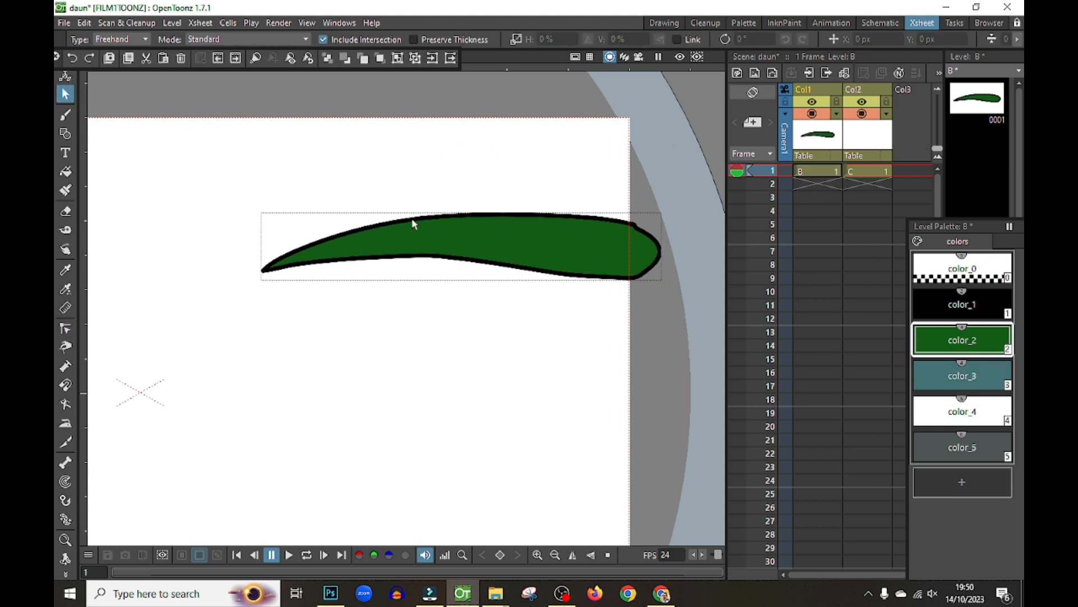
left_click(416, 223)
left_click_drag(251, 209, 240, 228)
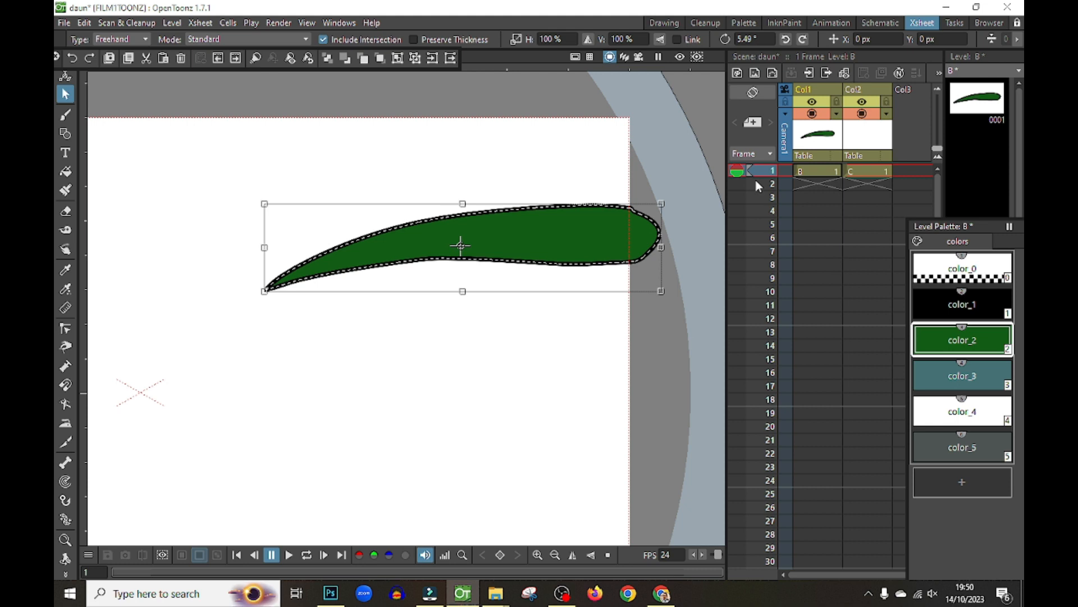
left_click(533, 163)
Draw a small droplet outline above the leaf on level C, using a new light blue style and a maximum brush size of 2.
left_click(882, 170)
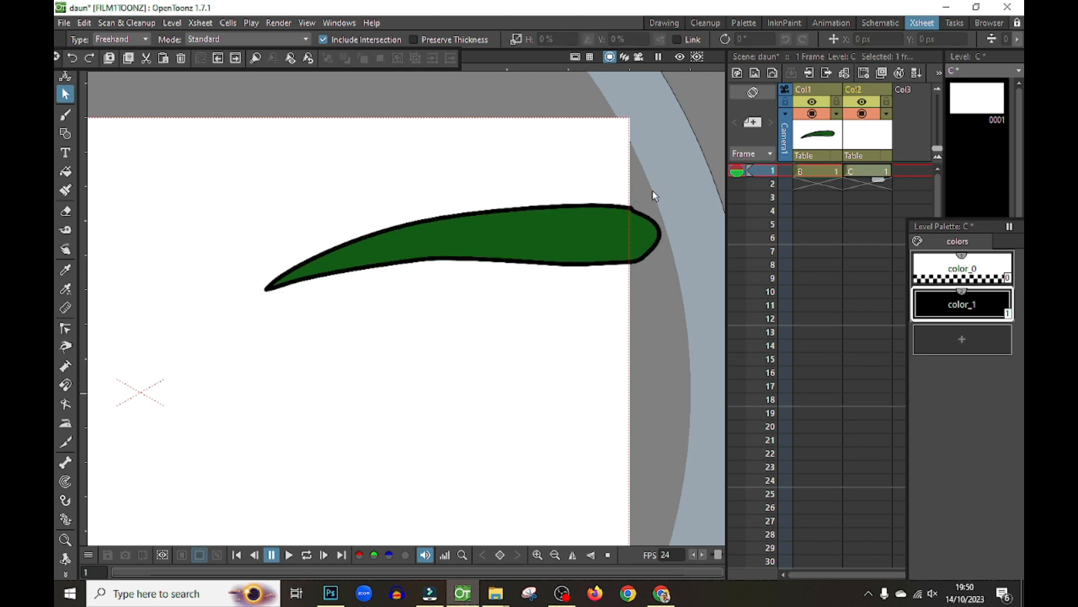
left_click(65, 114)
left_click(992, 352)
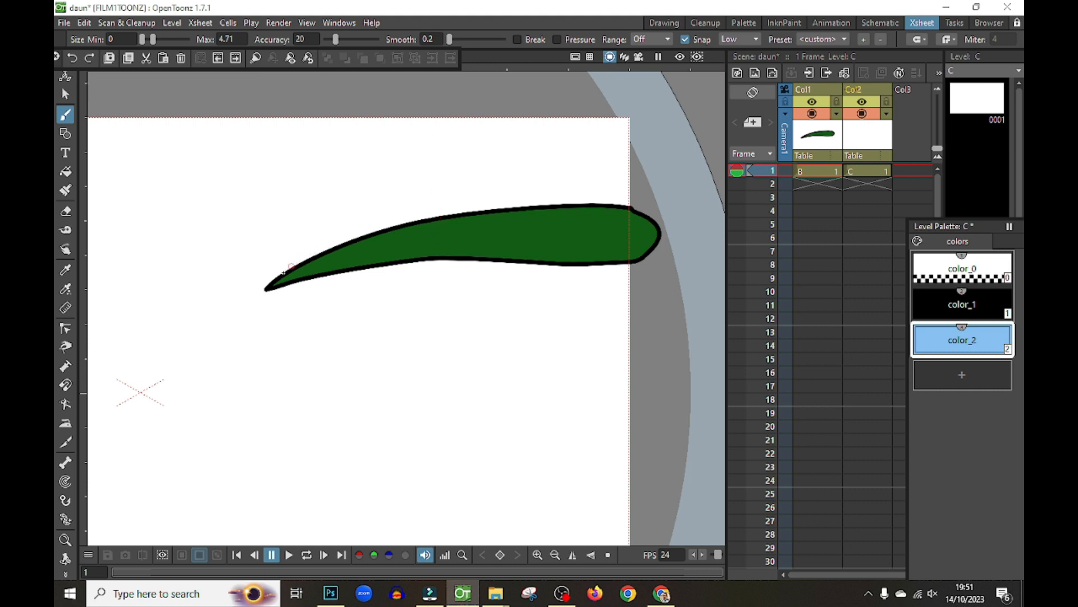
left_click(239, 42)
type("2")
key("Return")
left_click_drag(459, 94, 456, 116)
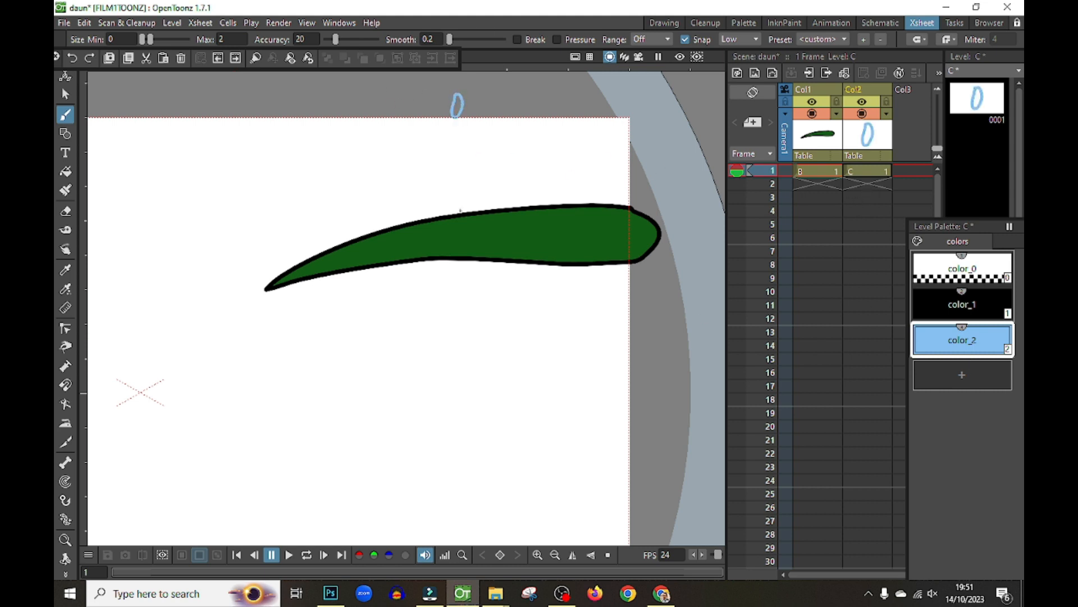
Extend the leaf drawing's exposure in Col1 to frame 18.
left_click(864, 223)
left_click(737, 174)
left_click(822, 173)
mouse_move(828, 180)
left_mouse_down()
mouse_move(827, 195)
mouse_move(842, 196)
mouse_move(829, 407)
left_mouse_up()
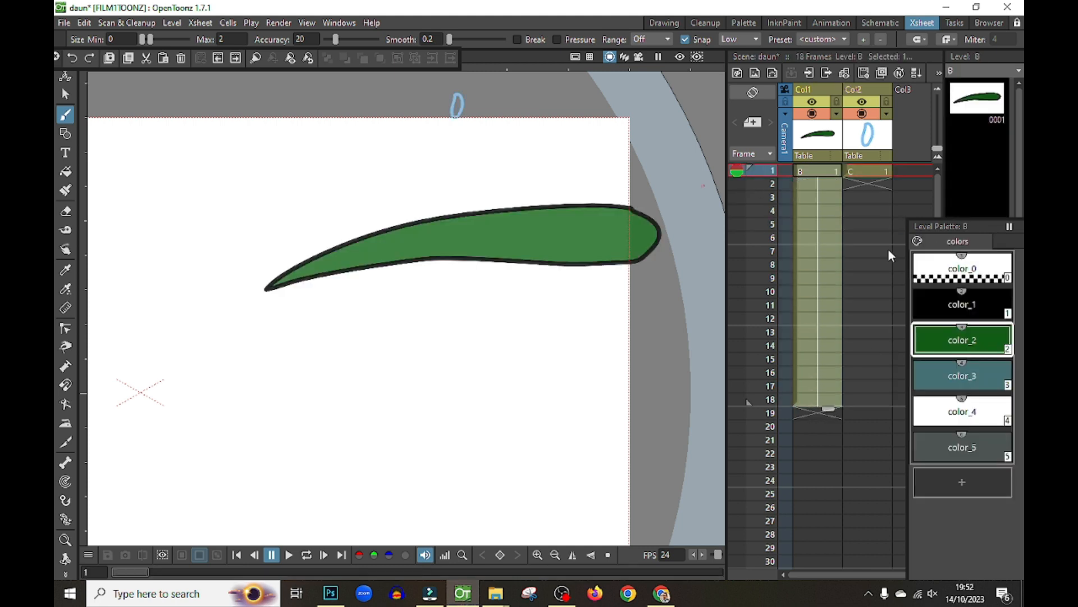
Extend the droplet drawing's exposure in Col2 to frame 5.
left_click(879, 224)
left_click(865, 176)
left_click_drag(877, 180, 878, 224)
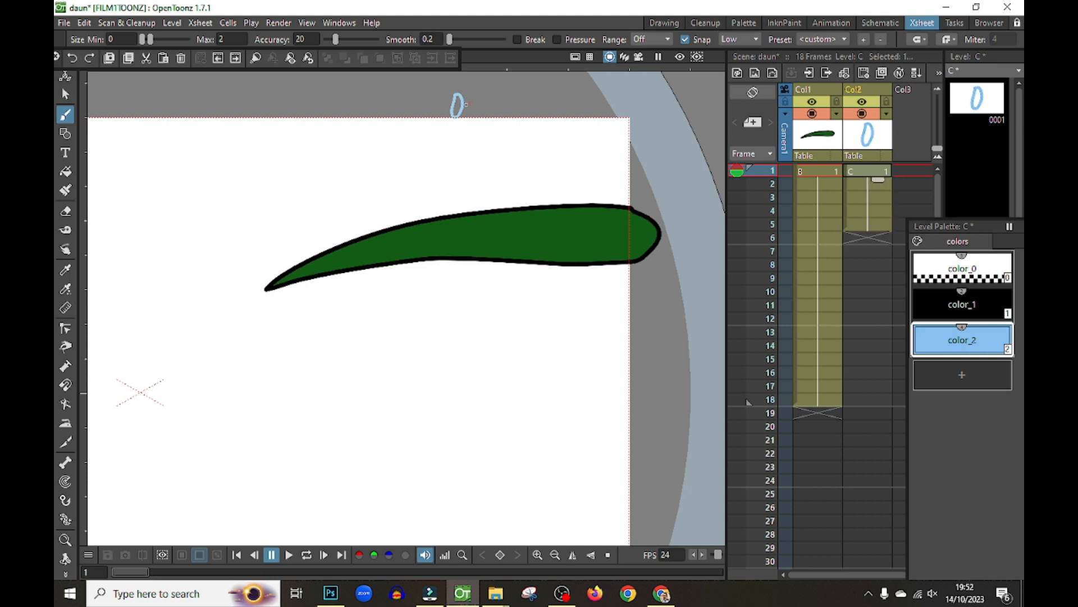
Fill the droplet outline with the light blue style.
left_click(985, 352)
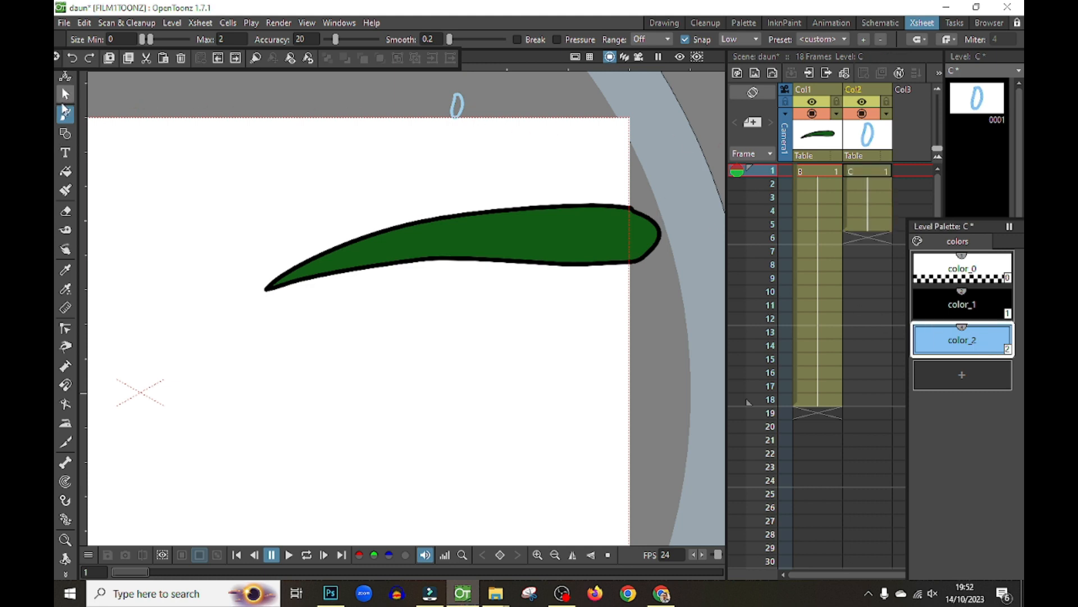
left_click(65, 171)
left_click(458, 104)
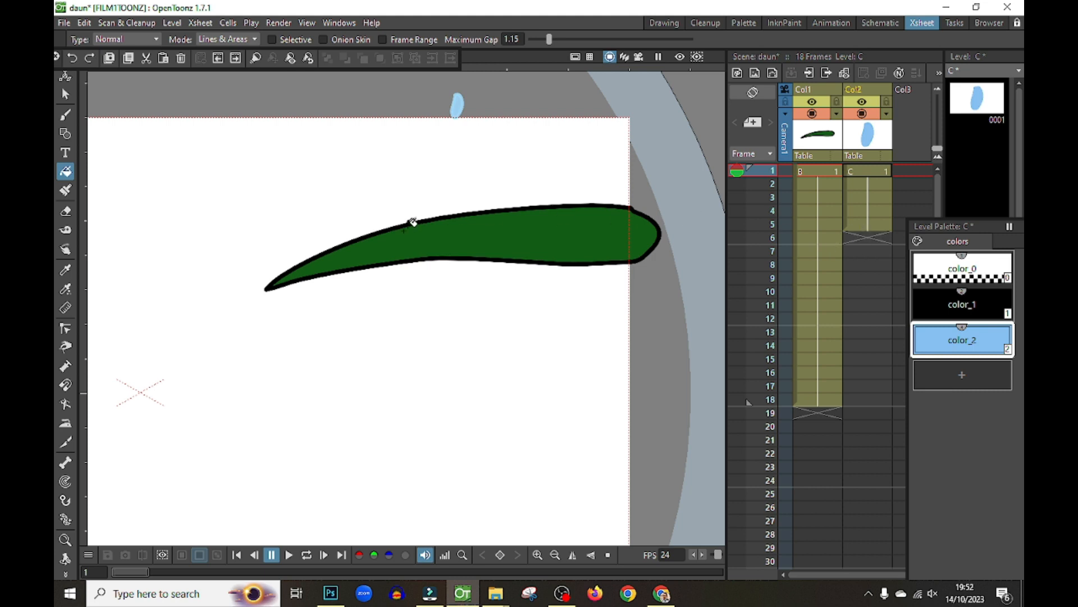
Key the droplet's position at frame 1 with the Animate tool, moving it slightly left to about X -13 px, Y -1 px.
left_click(868, 225)
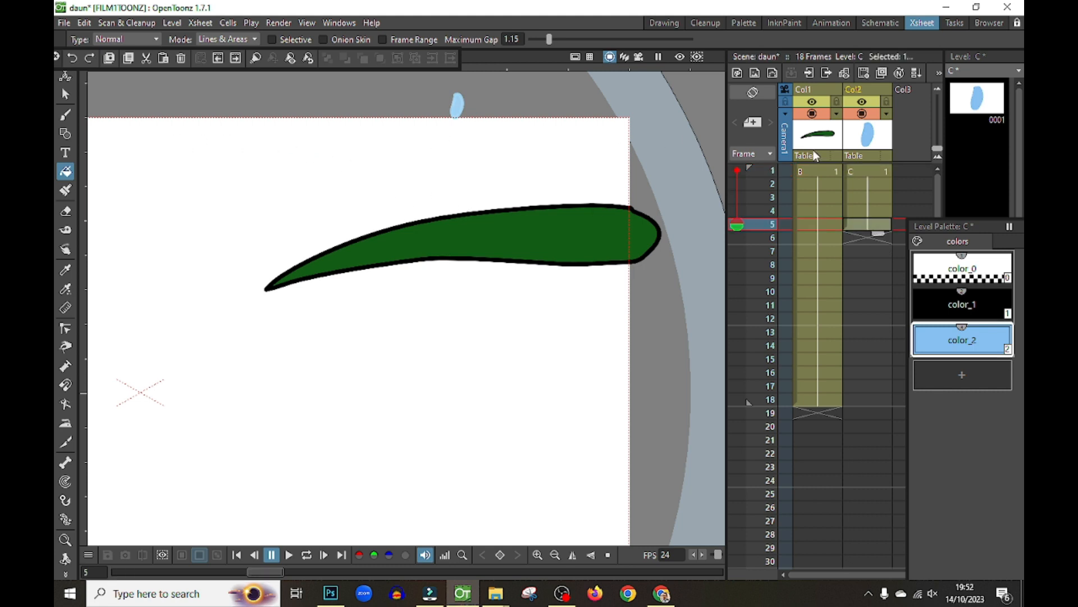
left_click(863, 173)
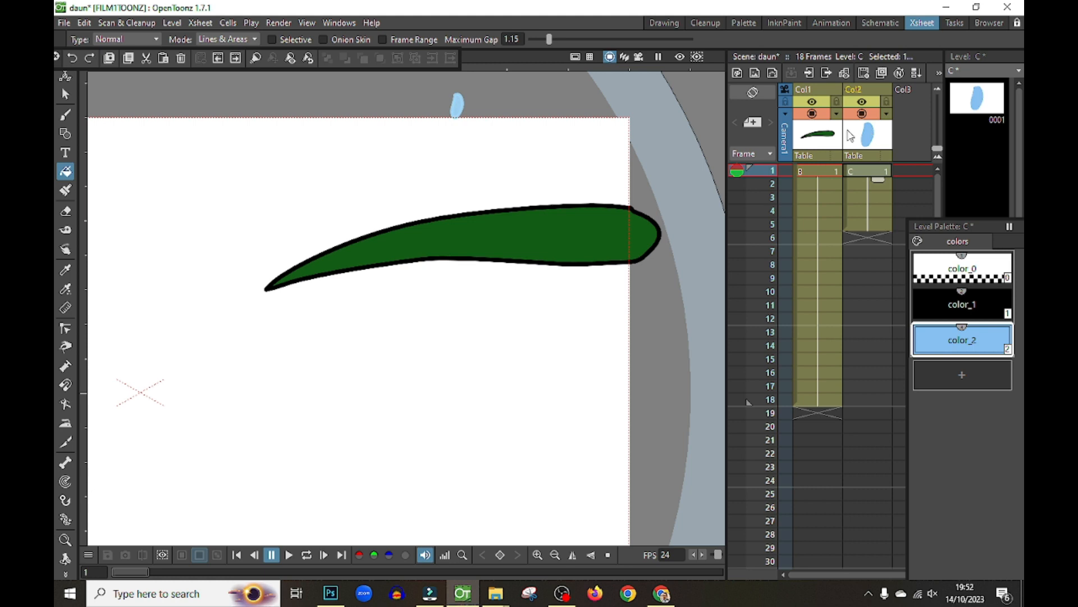
left_click(71, 79)
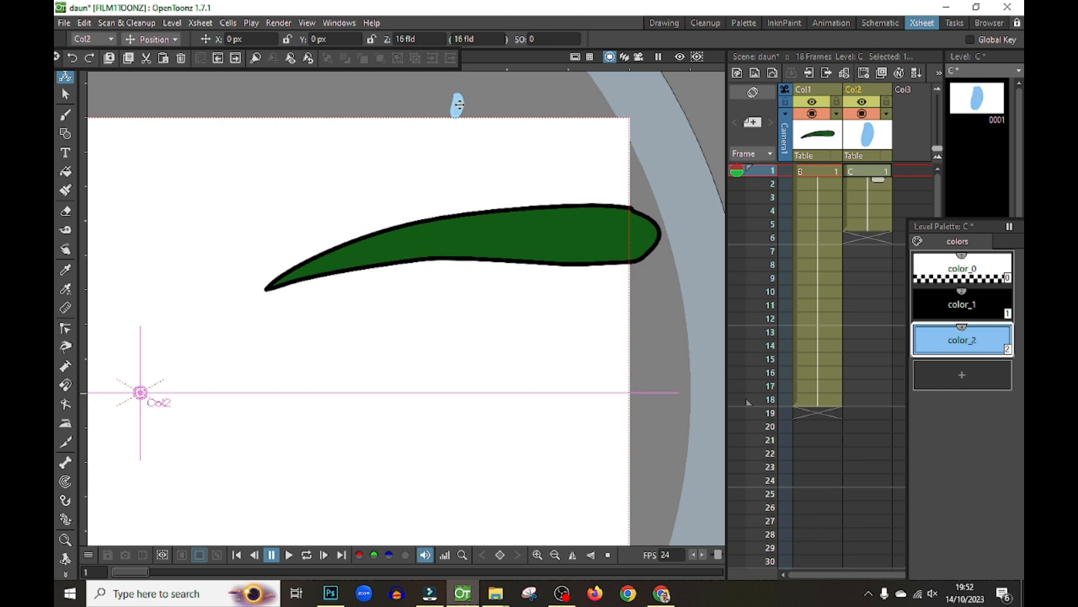
left_click_drag(459, 104, 451, 104)
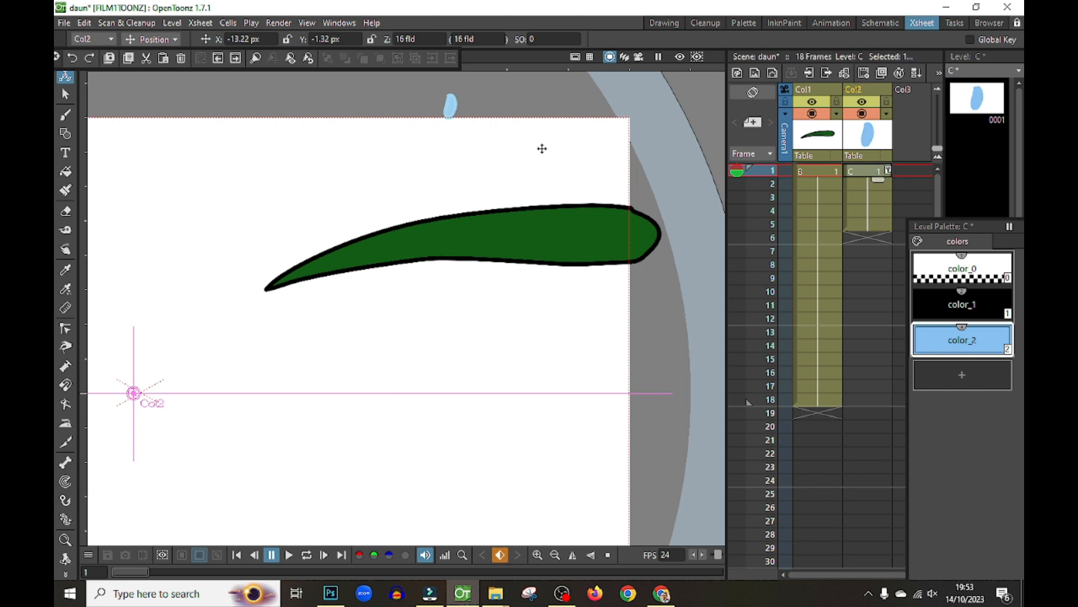
Key the droplet at frame 5 on the leaf's upper edge, at about X -20 px, Y -189 px, and scrub through the fall.
left_click(880, 228)
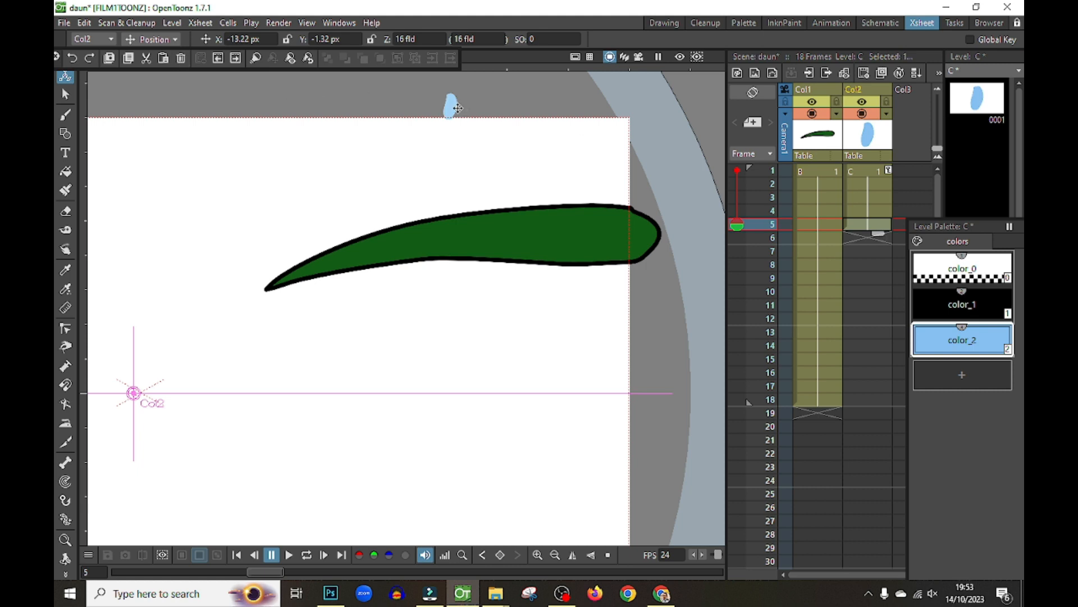
left_click_drag(456, 108, 452, 200)
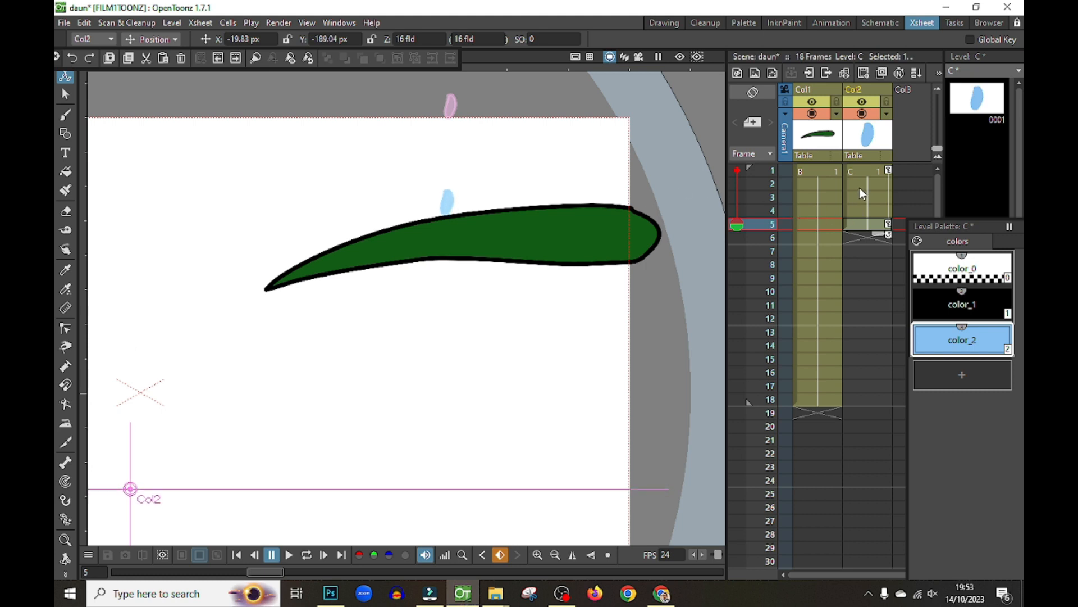
left_click(742, 183)
left_click_drag(741, 183, 742, 228)
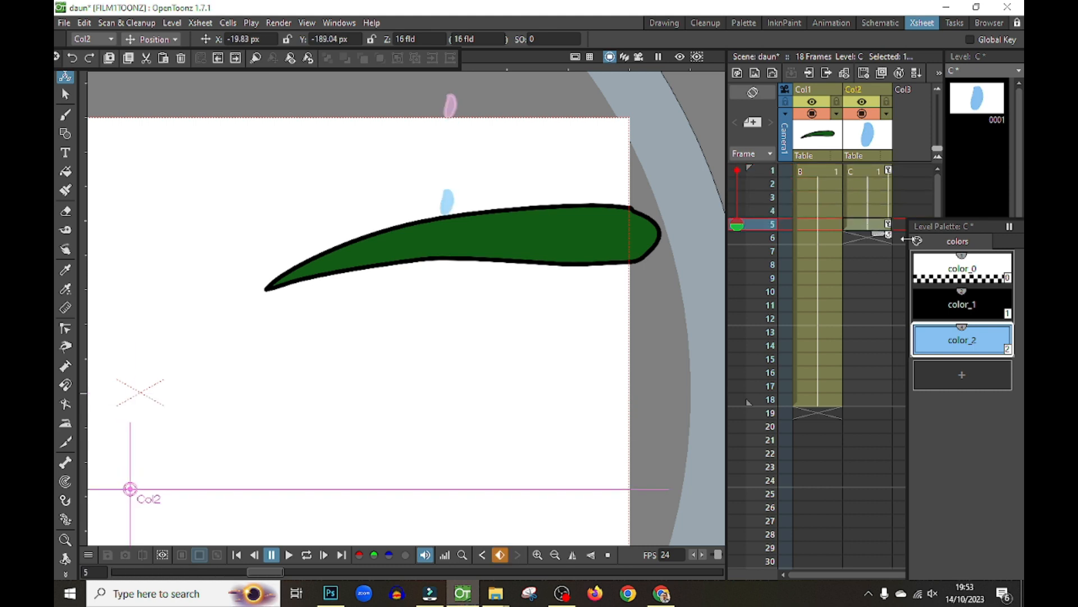
Duplicate the droplet drawing at frame 5 in Col2 and extend the copy to frame 8.
right_click(869, 238)
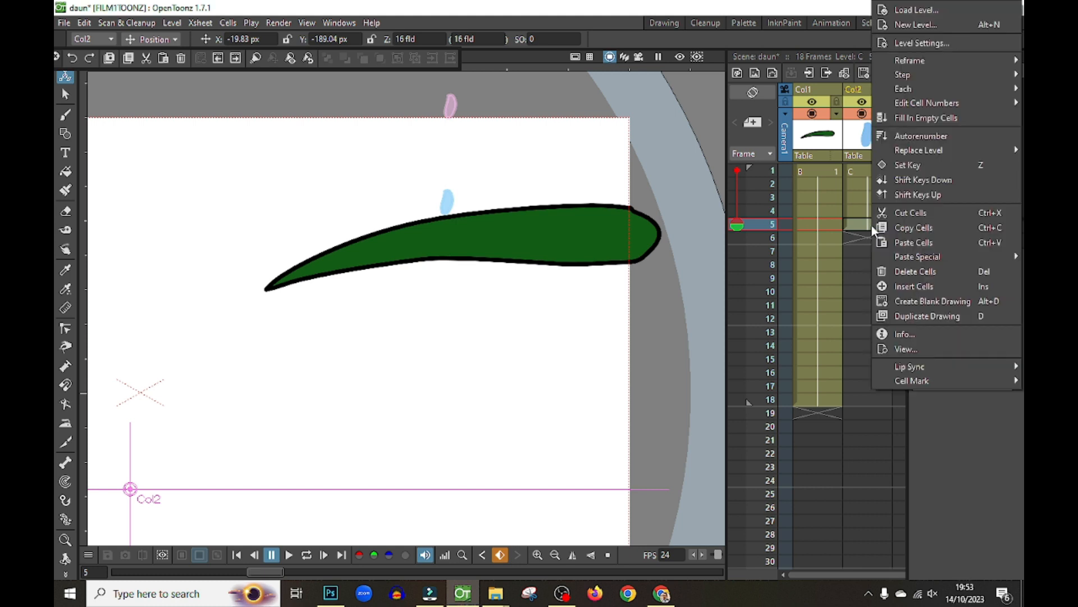
left_click(910, 315)
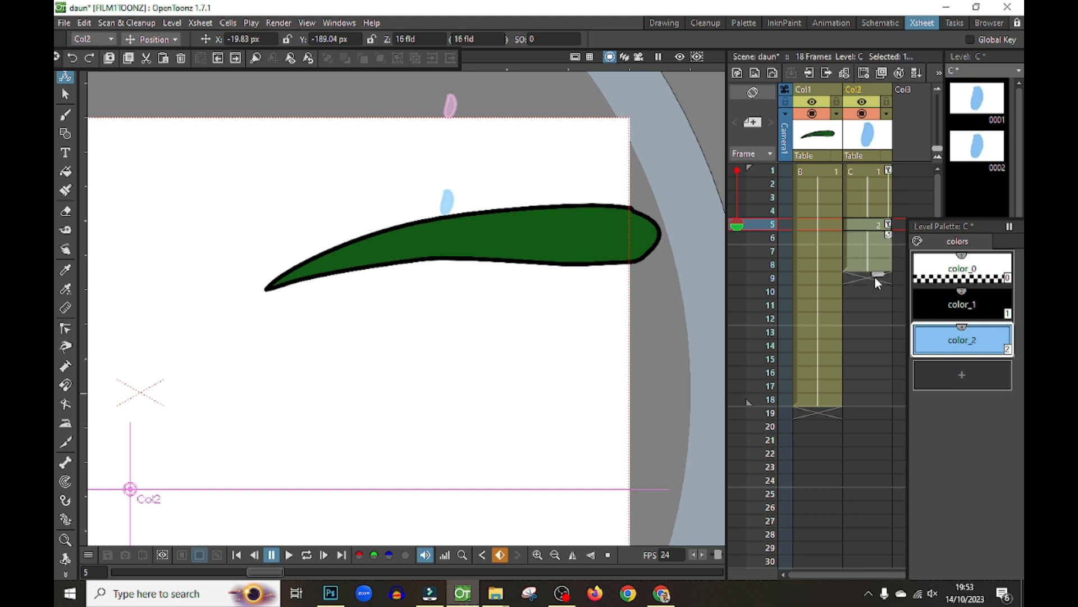
left_click(1003, 145)
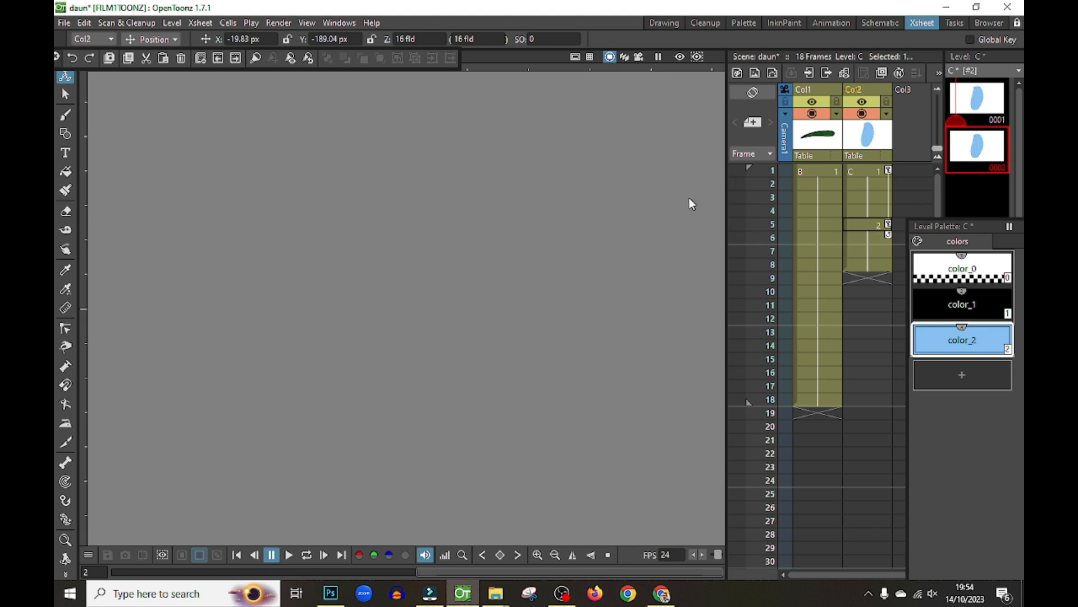
left_click(867, 225)
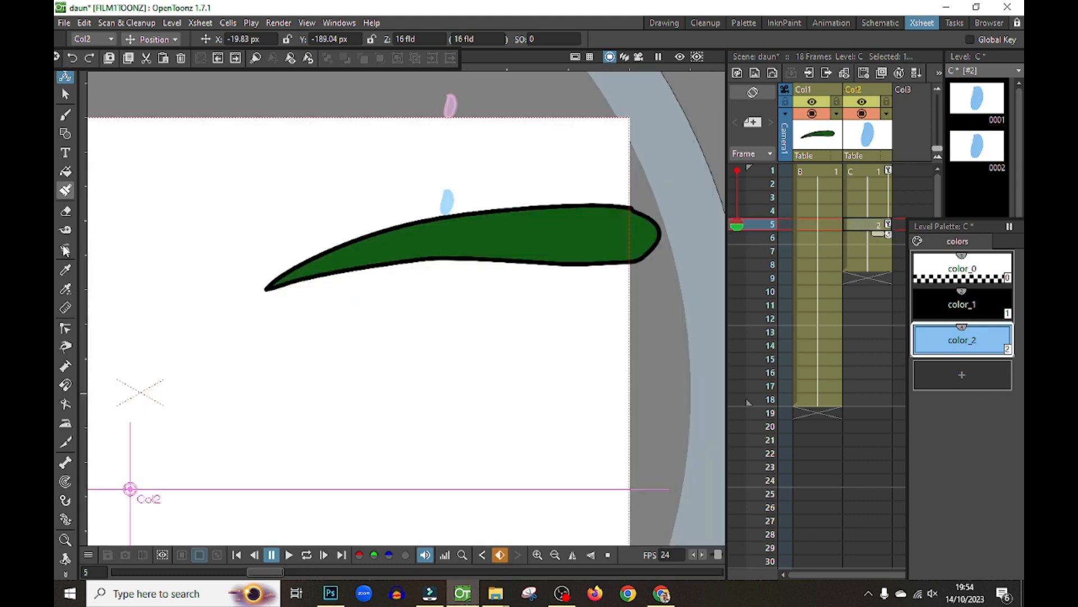
Reshape the frame 5 droplet into a pointed teardrop with the Control Point Editor and scrub from frame 1 to frame 5.
left_click(65, 328)
left_click(449, 204)
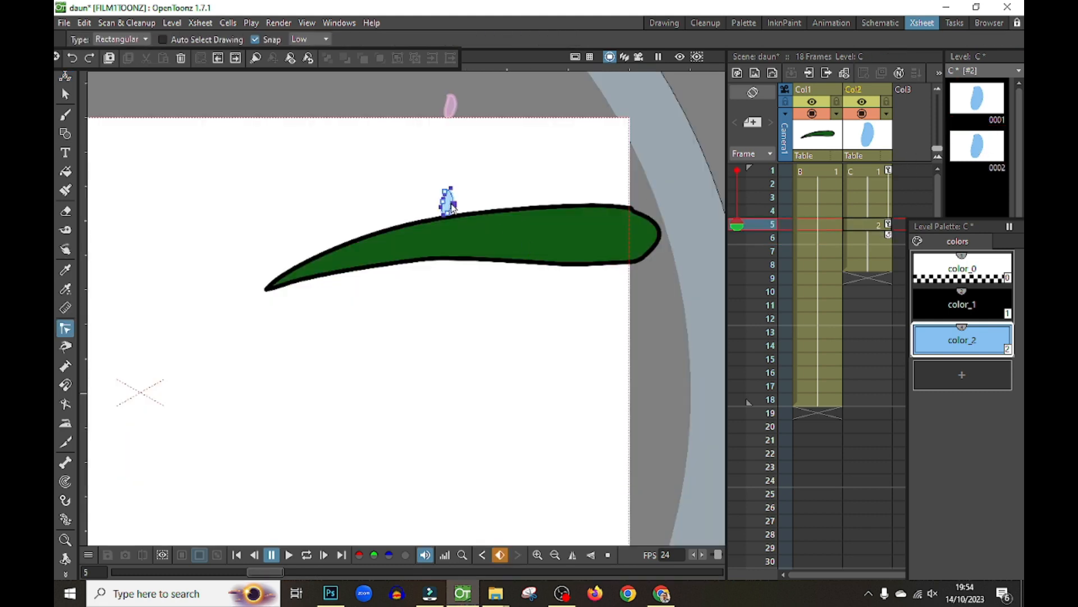
scroll(453, 197, "up", 1)
scroll(456, 193, "up", 1)
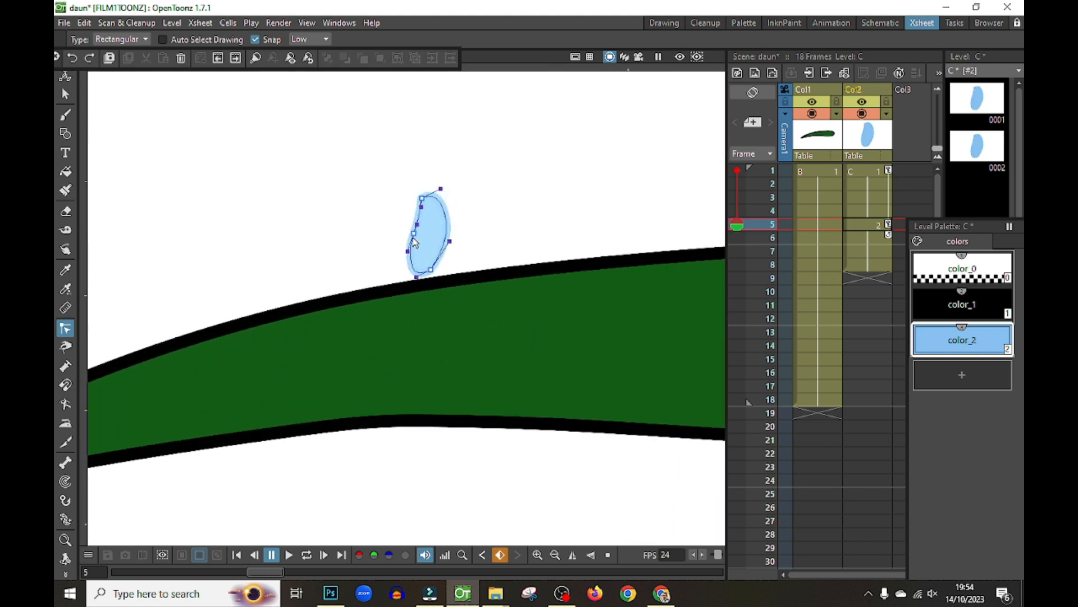
left_click_drag(431, 270, 447, 269)
left_click_drag(441, 188, 437, 230)
left_click_drag(414, 233, 401, 257)
left_click_drag(466, 241, 456, 252)
left_click(863, 170)
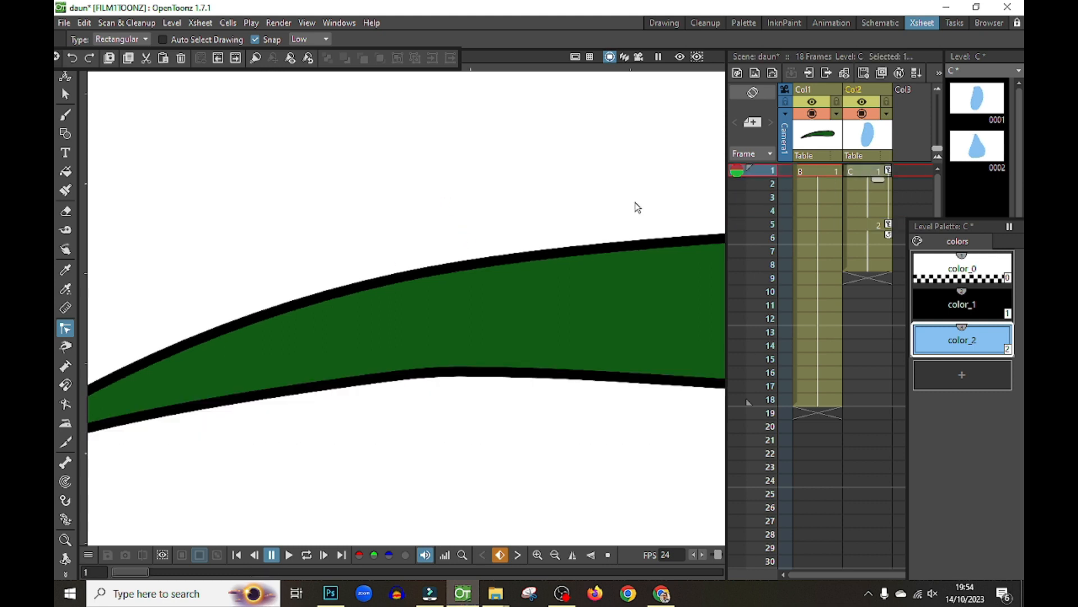
scroll(544, 149, "down", 1)
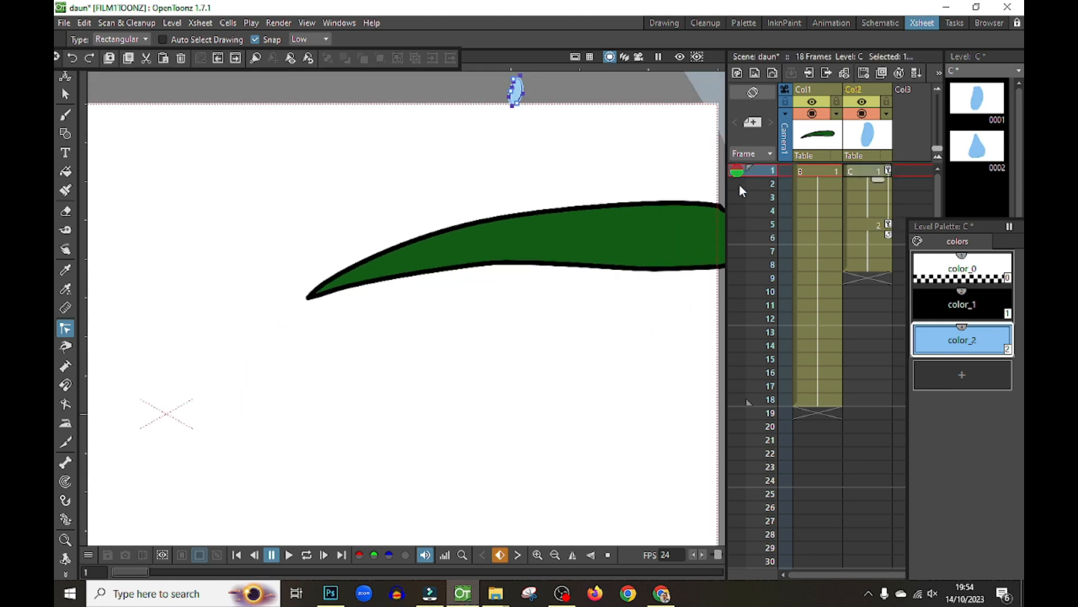
left_click_drag(739, 176, 740, 231)
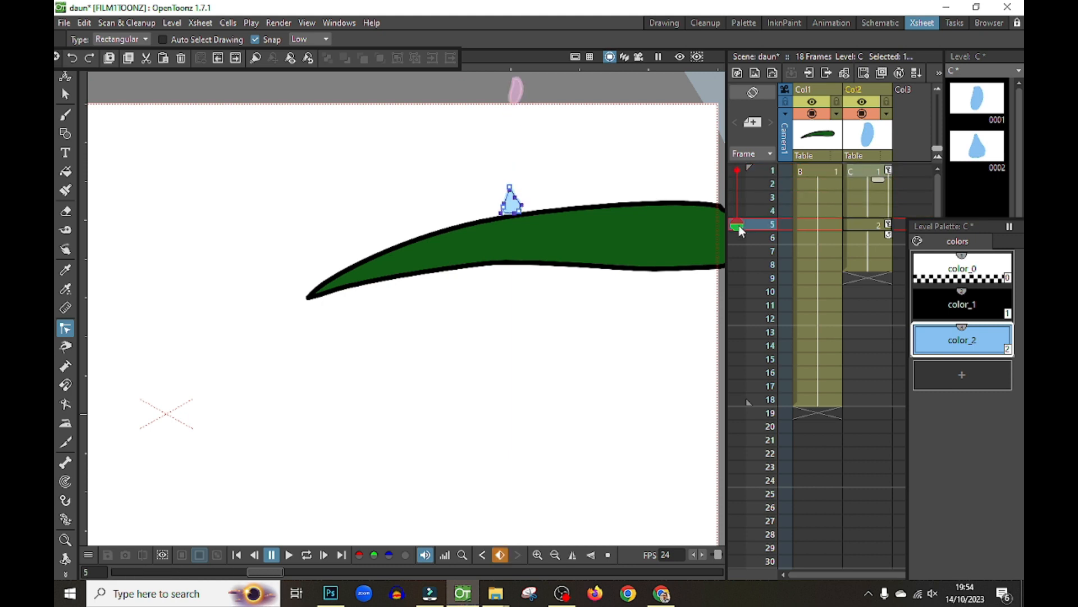
Duplicate the teardrop drawing at frame 7 in Col2.
scroll(638, 173, "up", 3)
key("s")
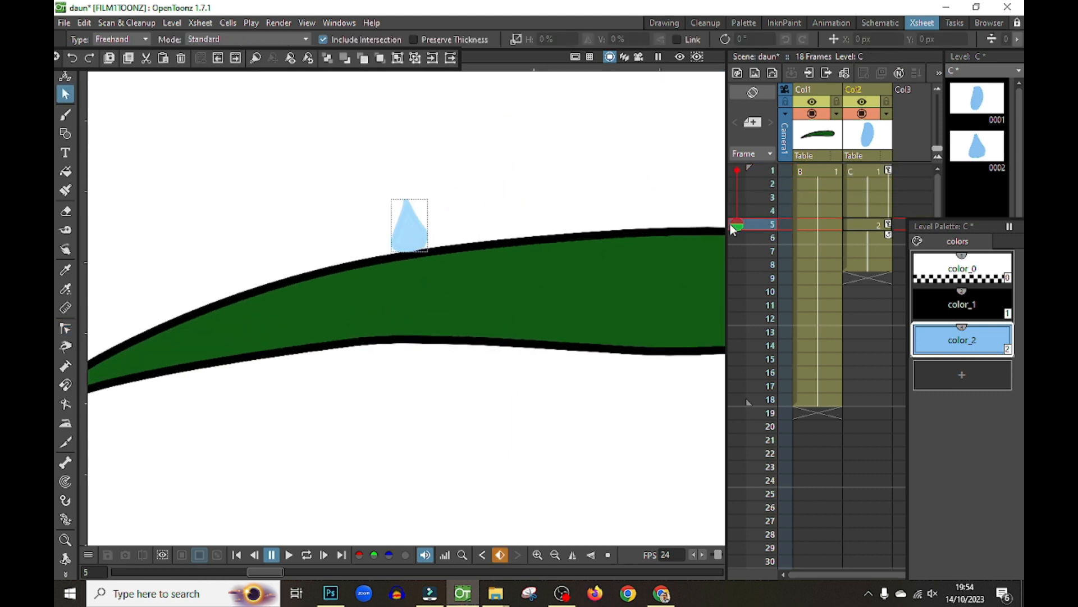
mouse_move(737, 224)
left_mouse_down()
mouse_move(739, 172)
mouse_move(738, 224)
left_mouse_up()
left_click(865, 239)
right_click(868, 240)
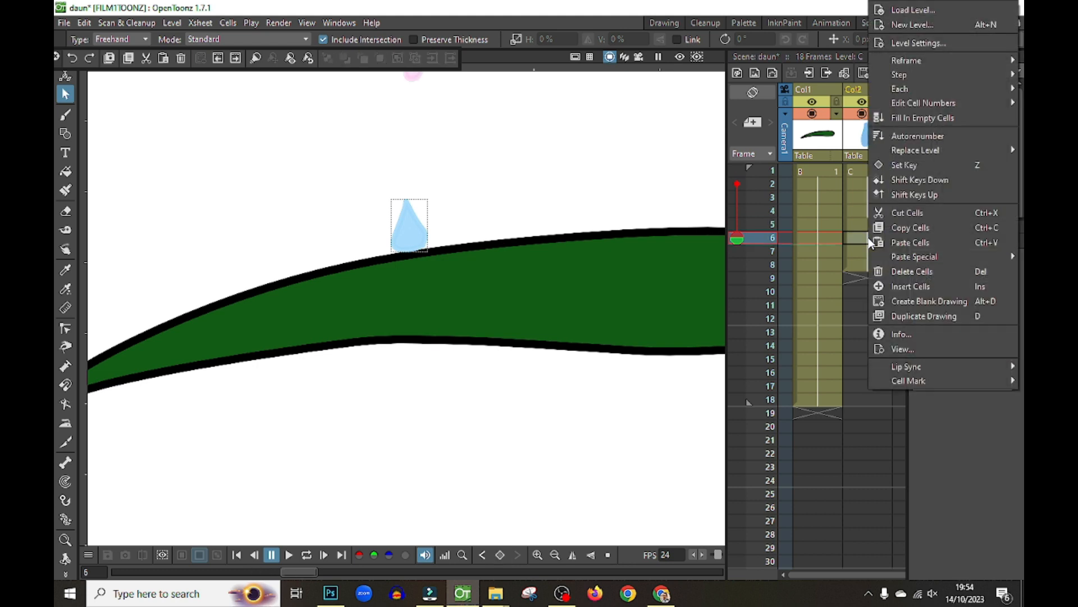
key("d")
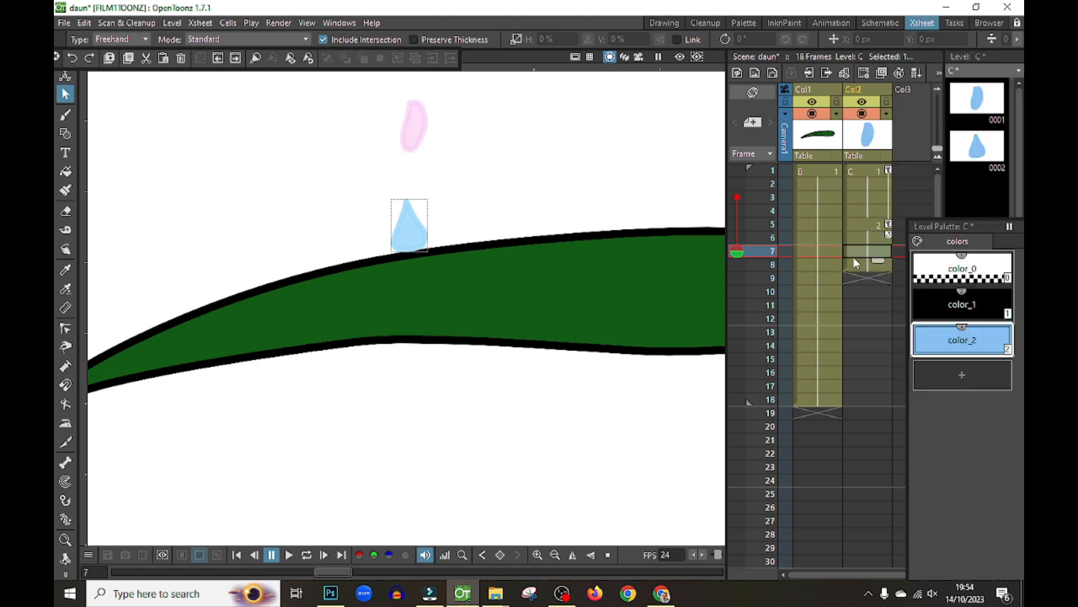
right_click(879, 252)
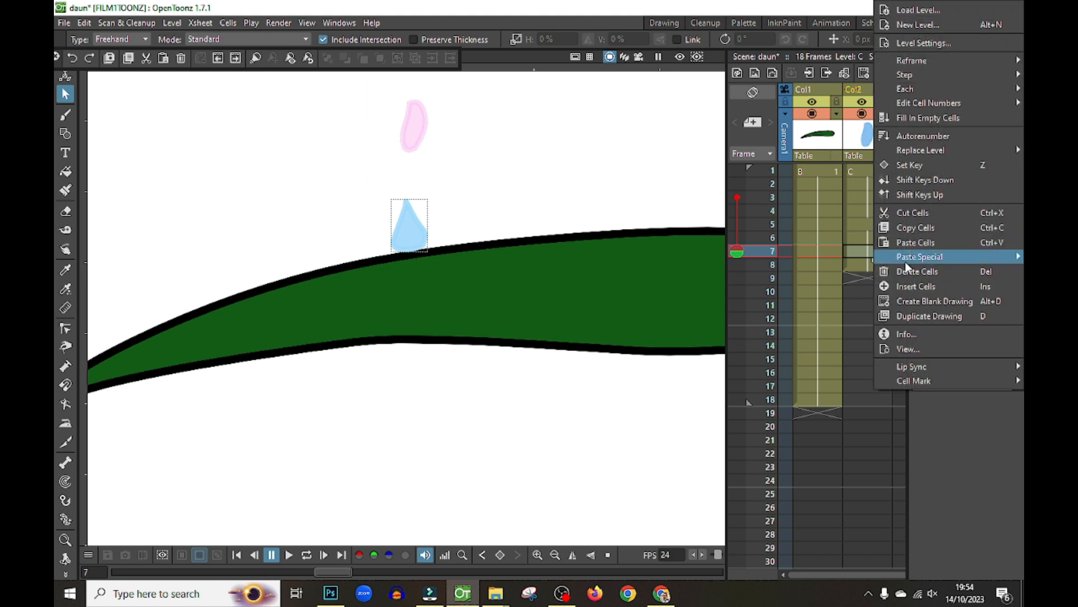
left_click(917, 317)
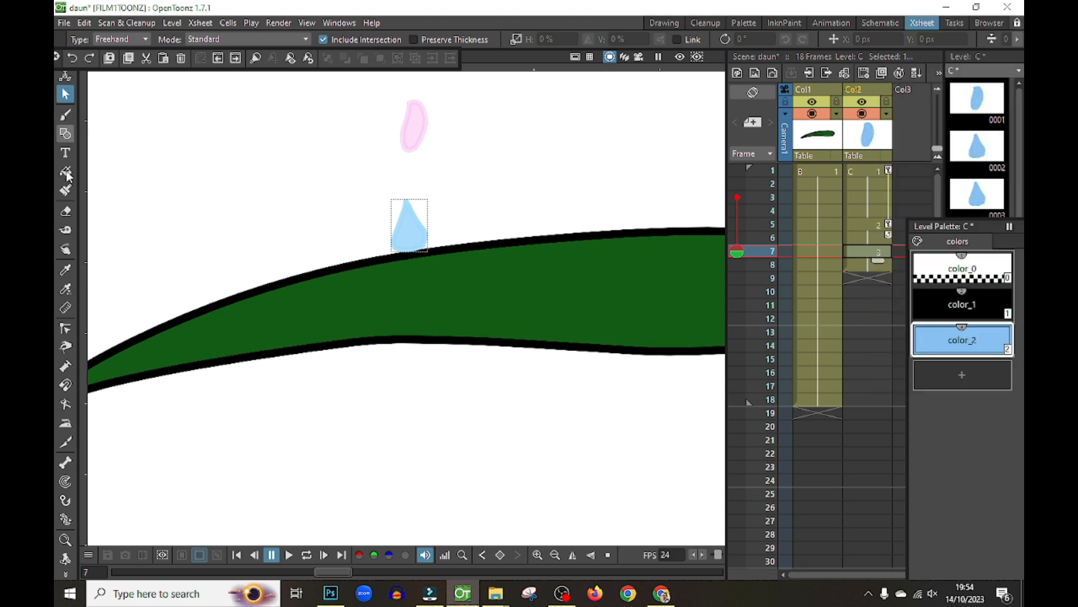
Lower the tip of the frame 7 teardrop with the Control Point Editor so the droplet becomes a round blob.
left_click(66, 329)
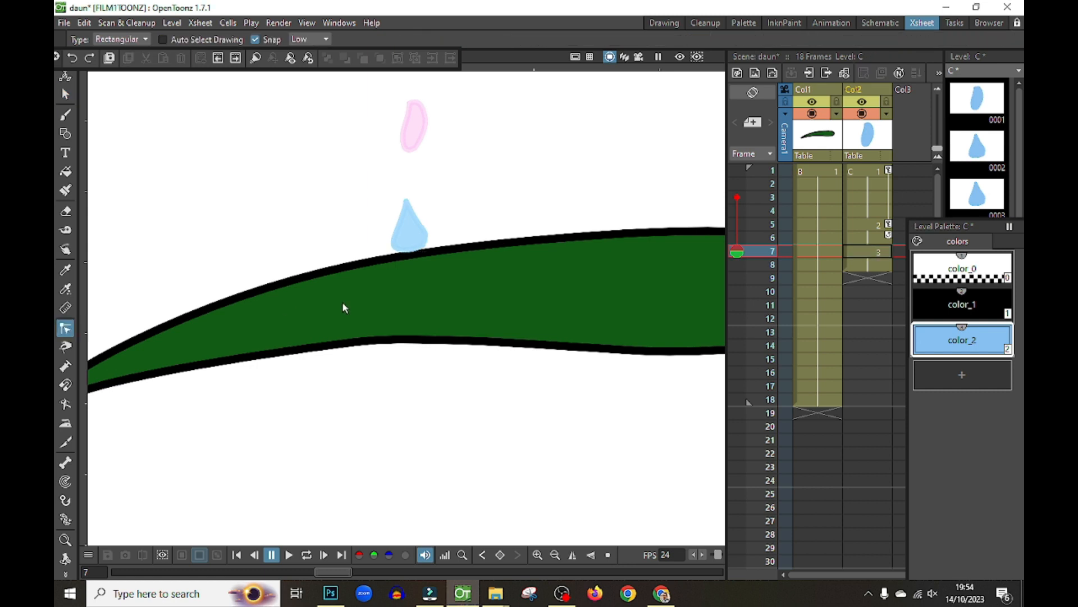
left_click(417, 221)
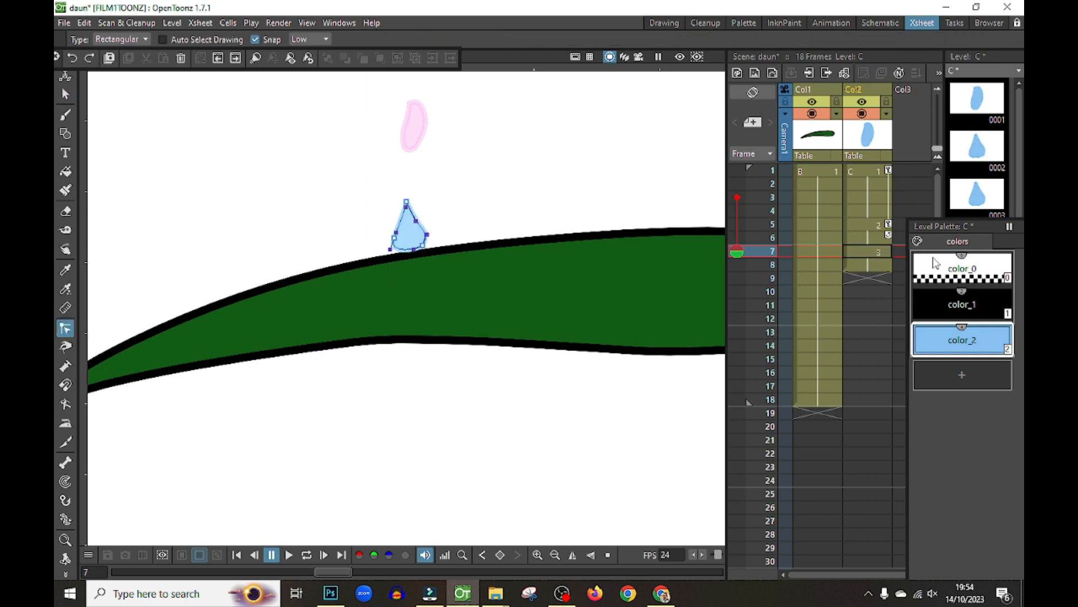
left_click_drag(989, 228, 988, 308)
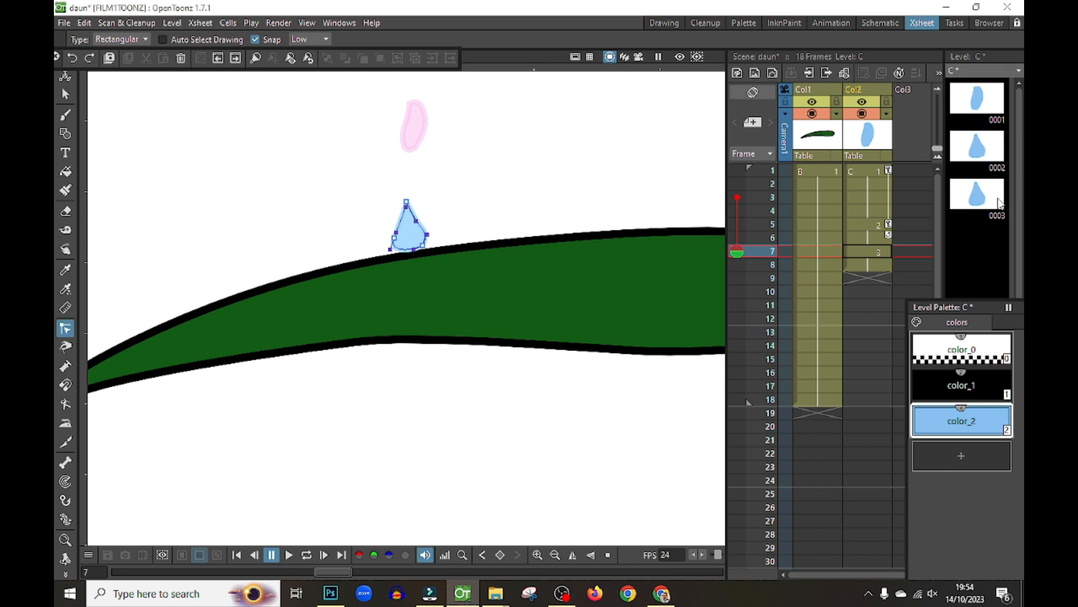
mouse_move(406, 202)
left_mouse_down()
mouse_move(408, 221)
mouse_move(392, 228)
mouse_move(398, 218)
left_mouse_up()
mouse_move(736, 252)
left_mouse_down()
mouse_move(736, 194)
mouse_move(736, 251)
left_mouse_up()
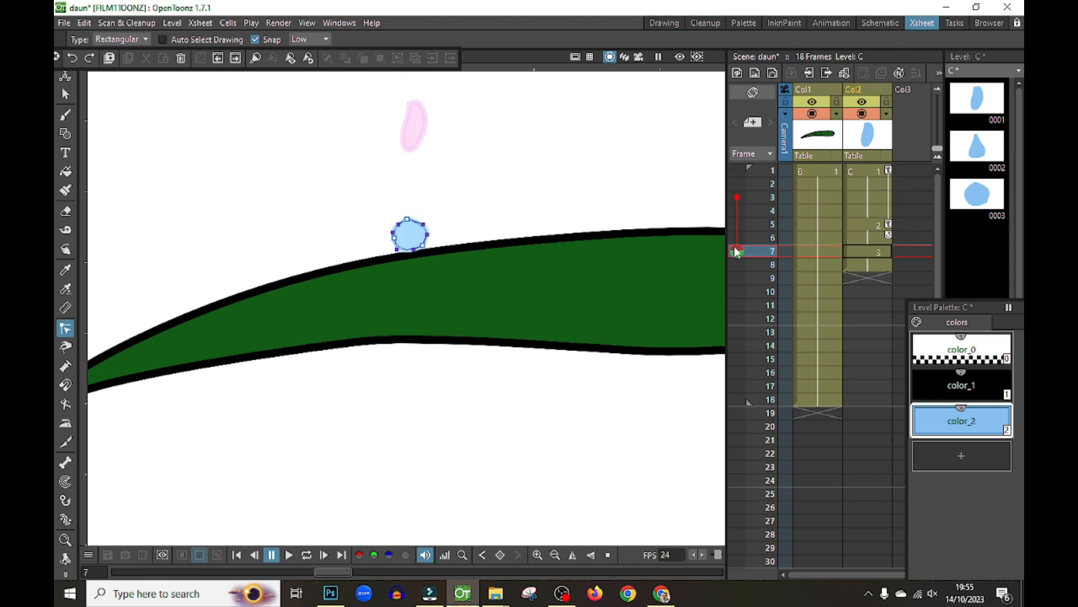
Extend the round droplet drawing in Col2 to frame 10 and duplicate it at frame 10.
scroll(475, 441, "down", 1)
scroll(388, 255, "down", 1)
left_click(882, 281)
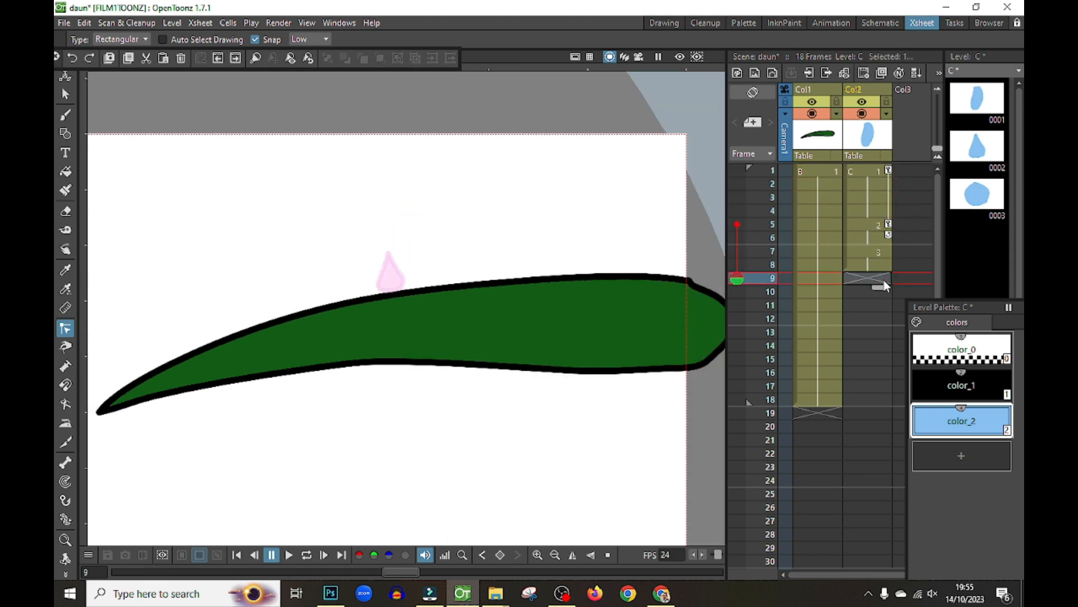
left_click(875, 270)
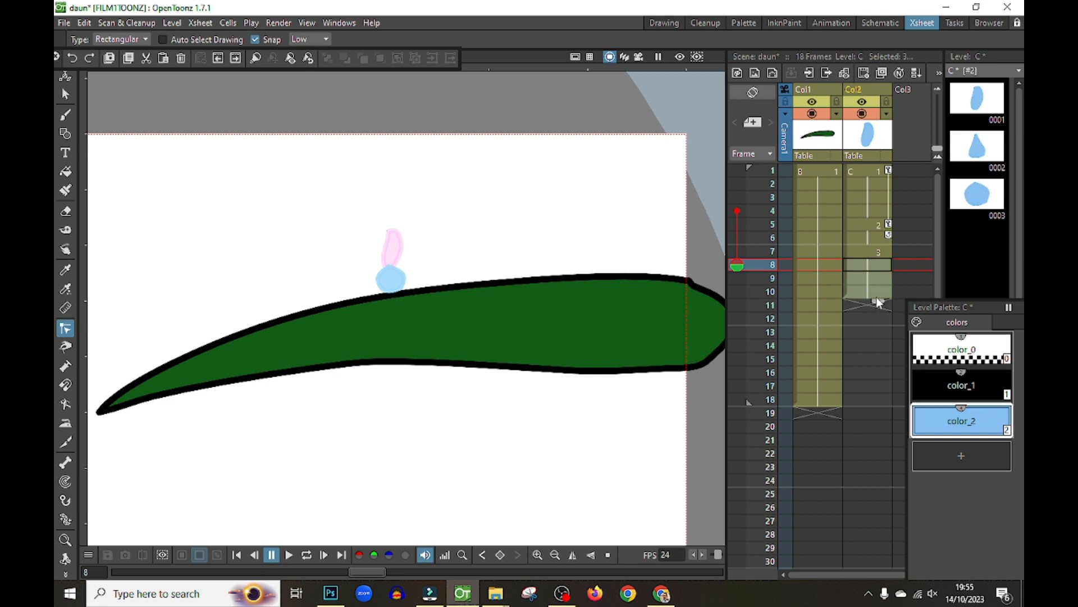
left_click(876, 291)
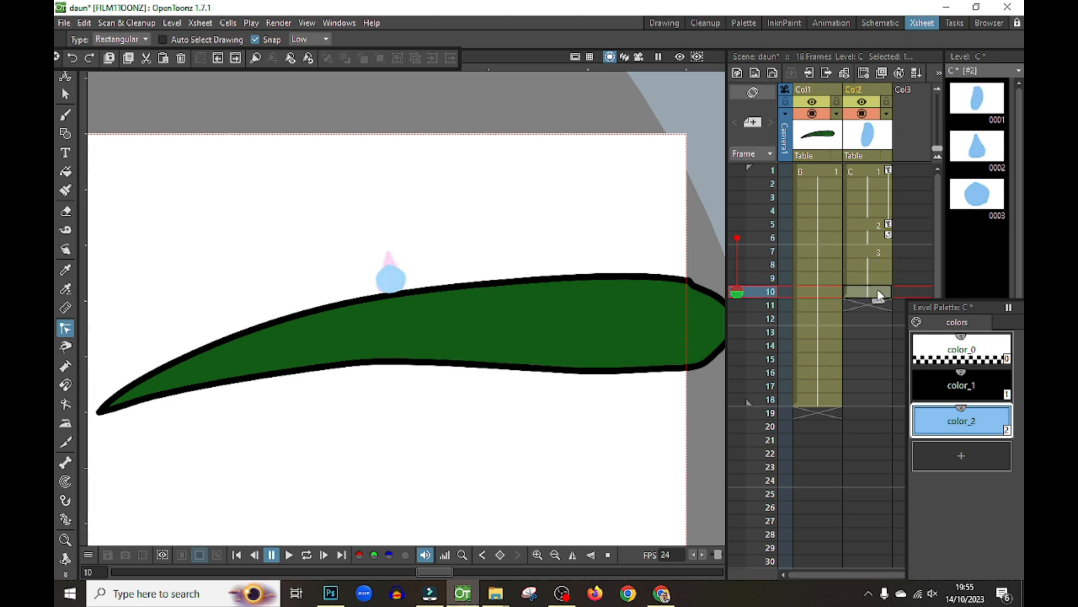
right_click(879, 295)
left_click(916, 317)
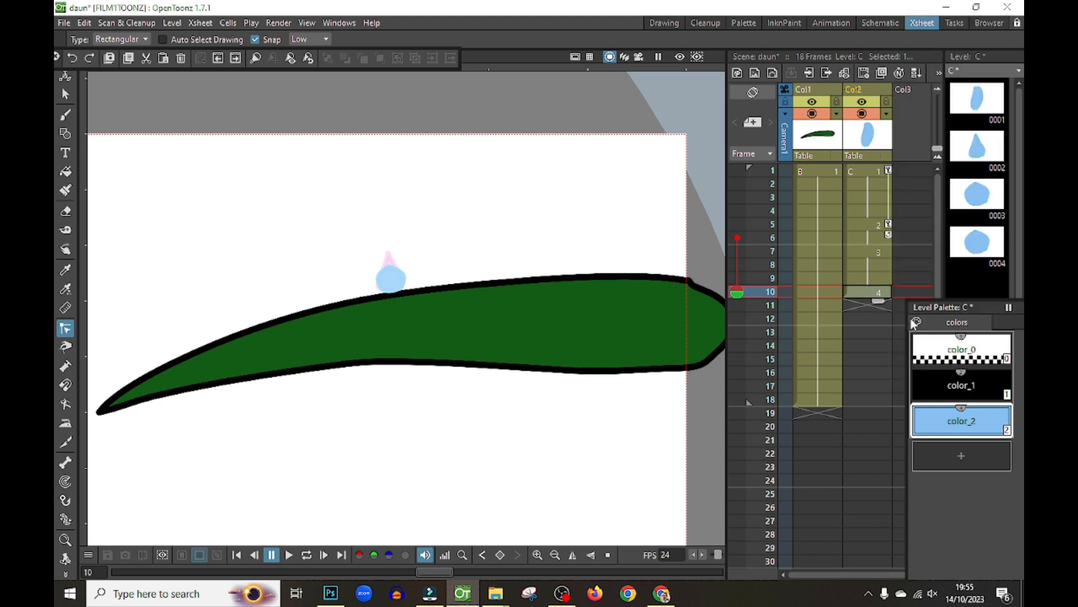
Key the droplet at frame 10 further down the leaf's upper edge, at about X -135 px, Y -210 px, and save the scene.
left_click(403, 276)
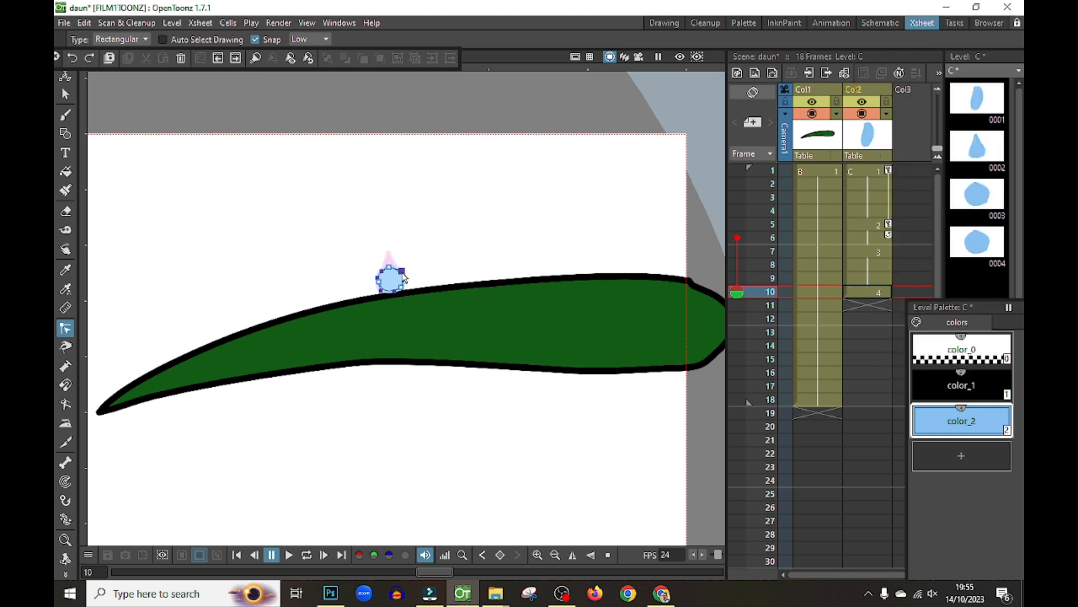
left_click(390, 269)
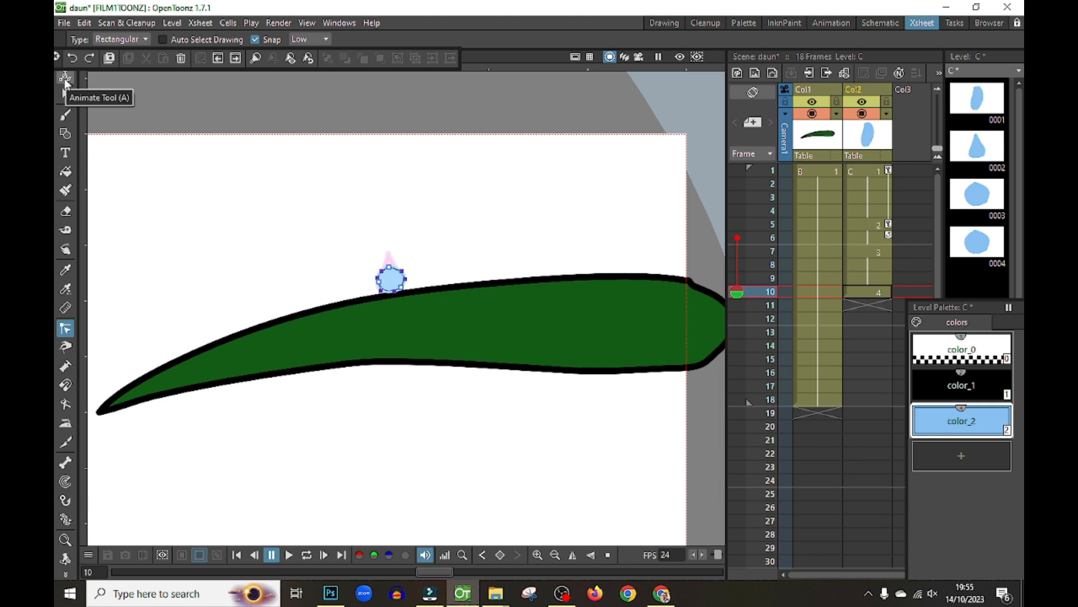
left_click(65, 77)
left_click_drag(409, 277, 296, 297)
key("ctrl+s")
mouse_move(737, 293)
left_mouse_down()
mouse_move(738, 219)
mouse_move(738, 306)
left_mouse_up()
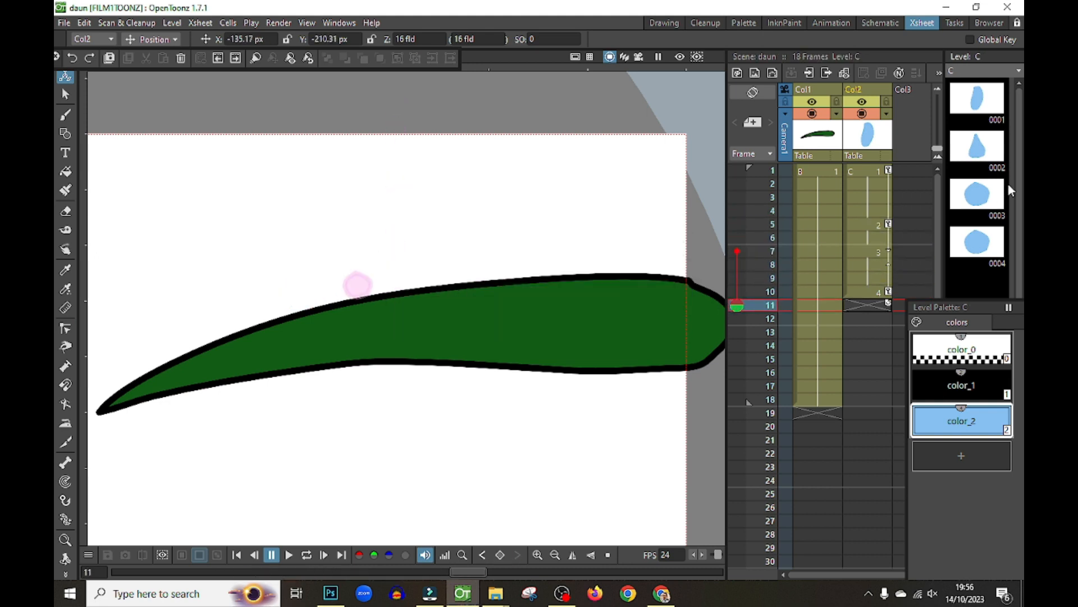
Extend the frame 10 droplet drawing in Col2 to frame 13 and duplicate it at frame 13.
left_click(871, 333)
right_click(873, 332)
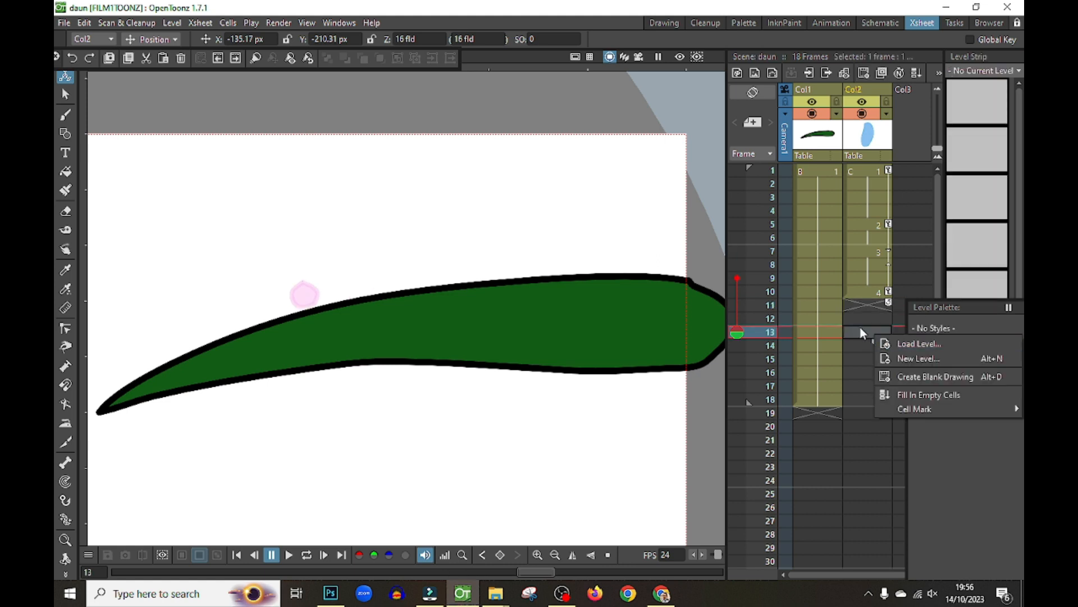
left_click(869, 292)
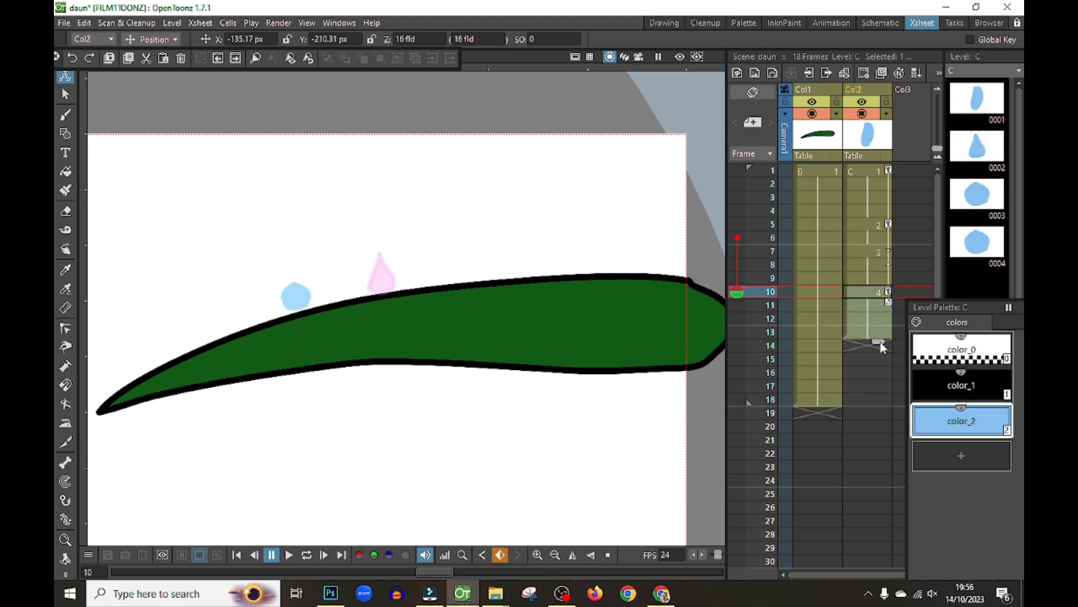
left_click(878, 333)
right_click(878, 334)
left_click(917, 313)
Key the droplet at frame 13 on the leaf's edge at about X -264 px, Y -258 px, and extend its drawing to frame 16.
left_click_drag(995, 318, 715, 385)
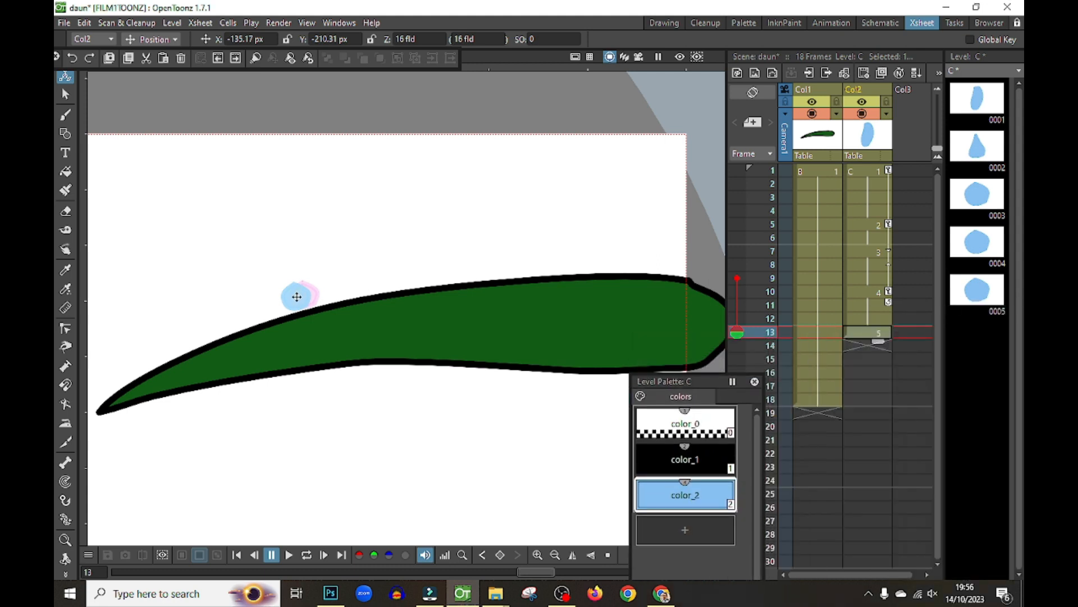
left_click_drag(299, 294, 189, 336)
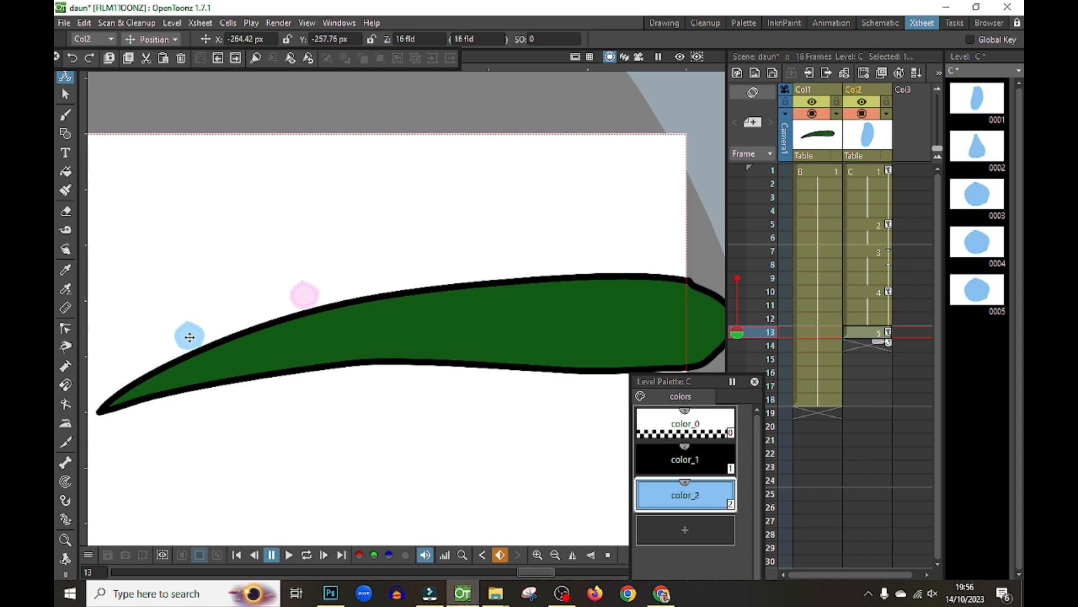
left_click(879, 373)
left_click(876, 335)
left_click_drag(882, 342, 879, 377)
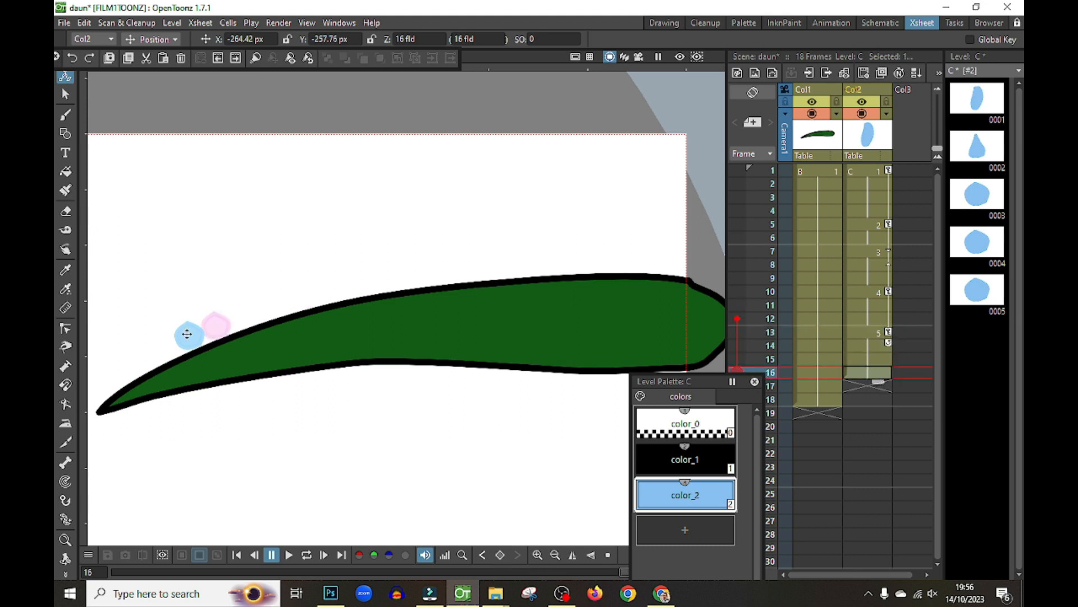
Duplicate the droplet drawing at frame 16 and key it at the leaf's tip, at about X -367 px, Y -315 px.
right_click(857, 373)
left_click(888, 332)
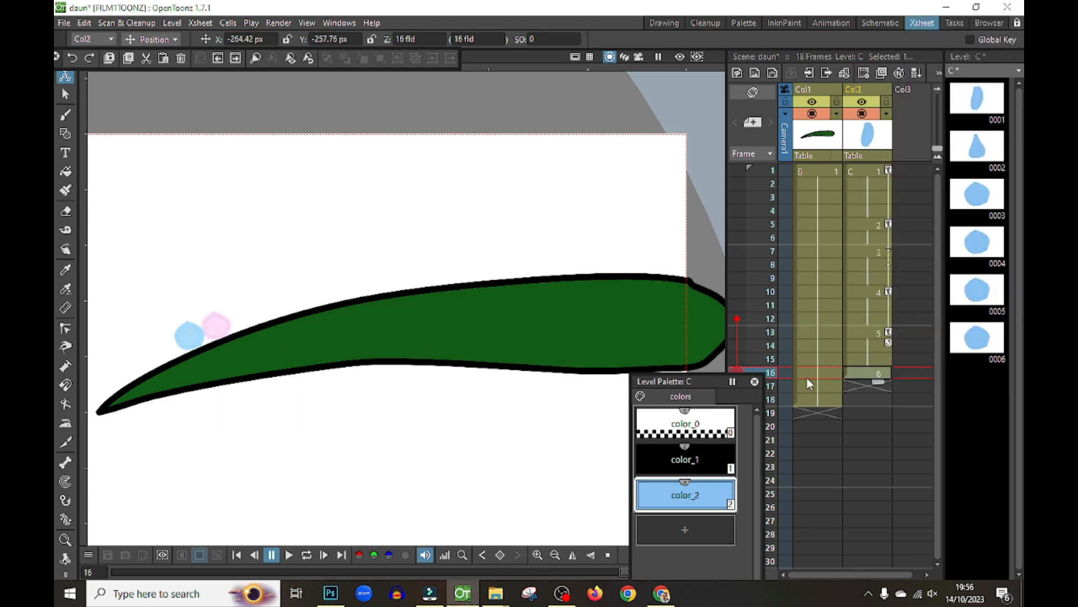
left_click_drag(190, 334, 106, 380)
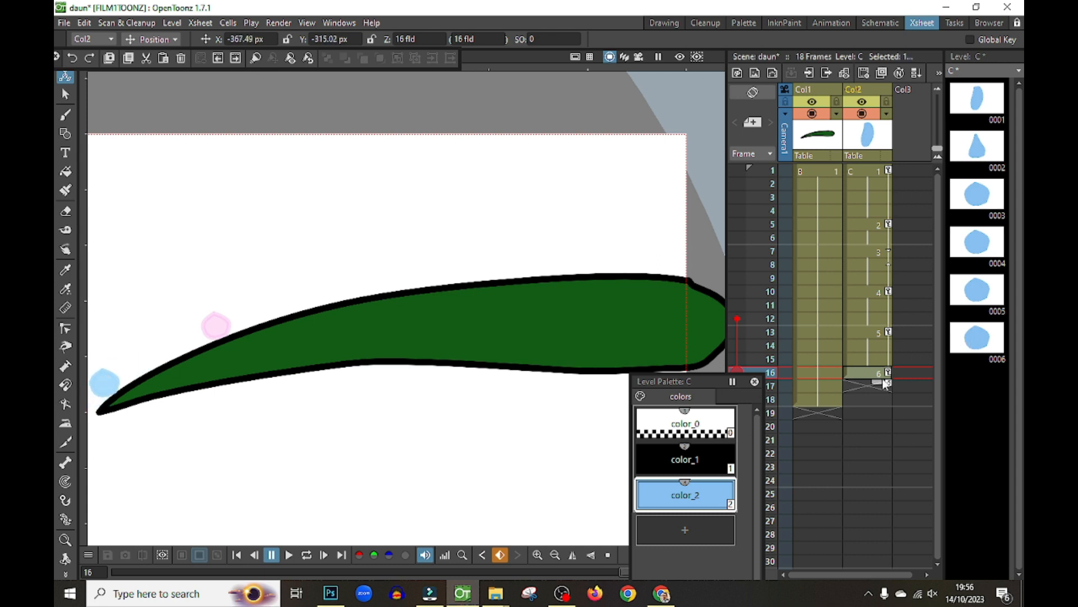
Extend the frame 16 droplet drawing in Col2 to frame 18 and reshape it into a slanted blob lying along the leaf's tip.
left_click_drag(880, 383, 879, 411)
left_click(987, 335)
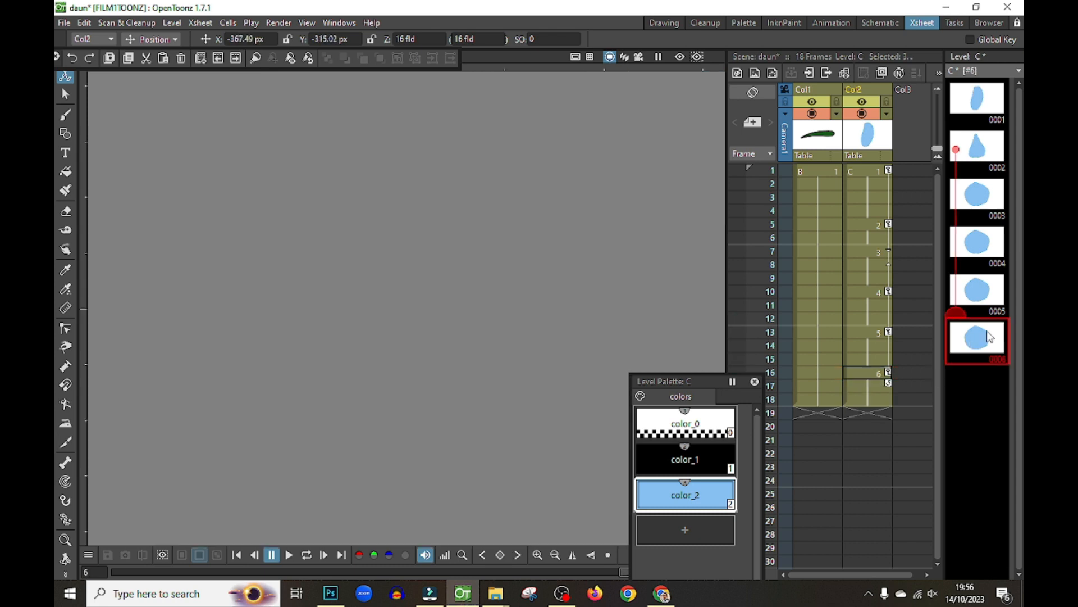
left_click(876, 373)
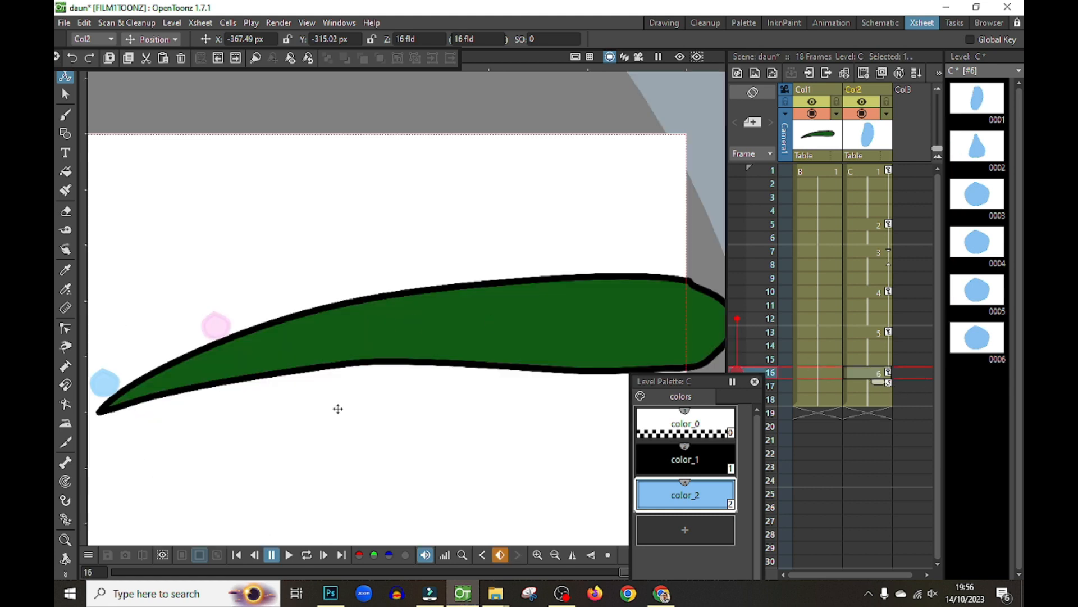
key("s")
scroll(147, 382, "up", 3)
left_click(227, 388)
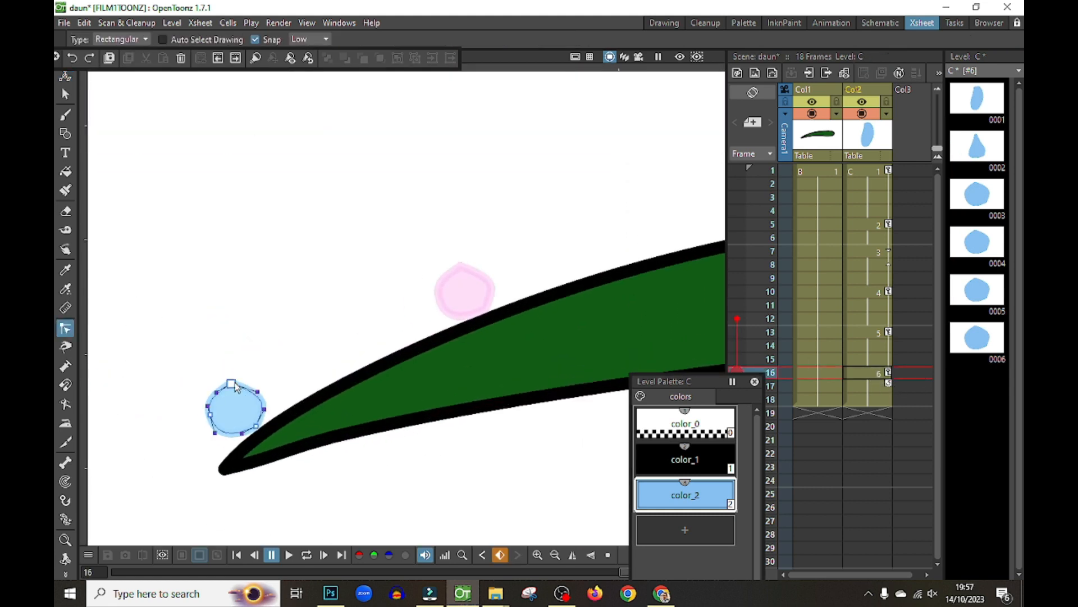
left_click_drag(242, 433, 209, 423)
left_click_drag(231, 386, 263, 392)
scroll(306, 235, "down", 2)
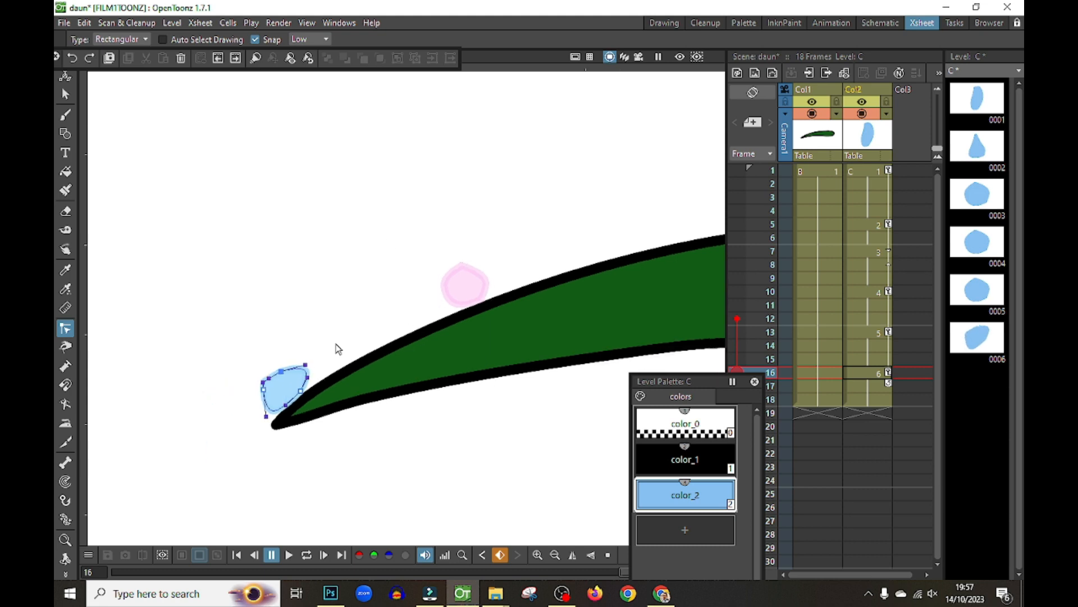
Extend the leaf in Col1 to frame 24, duplicate the droplet drawing at frame 18 and stretch the copy down past the leaf's tip.
left_click(834, 401)
left_click_drag(837, 405, 823, 485)
left_click(878, 401)
right_click(878, 401)
left_click(949, 325)
left_click(304, 374)
left_click_drag(310, 367, 307, 376)
left_click_drag(285, 371, 255, 421)
Extend the frame 18 droplet drawing to frame 20, duplicate it at frame 20 and reshape the copy into a narrow drop sliding off the tip.
left_click(877, 400)
left_click_drag(879, 409, 880, 443)
left_click(870, 426)
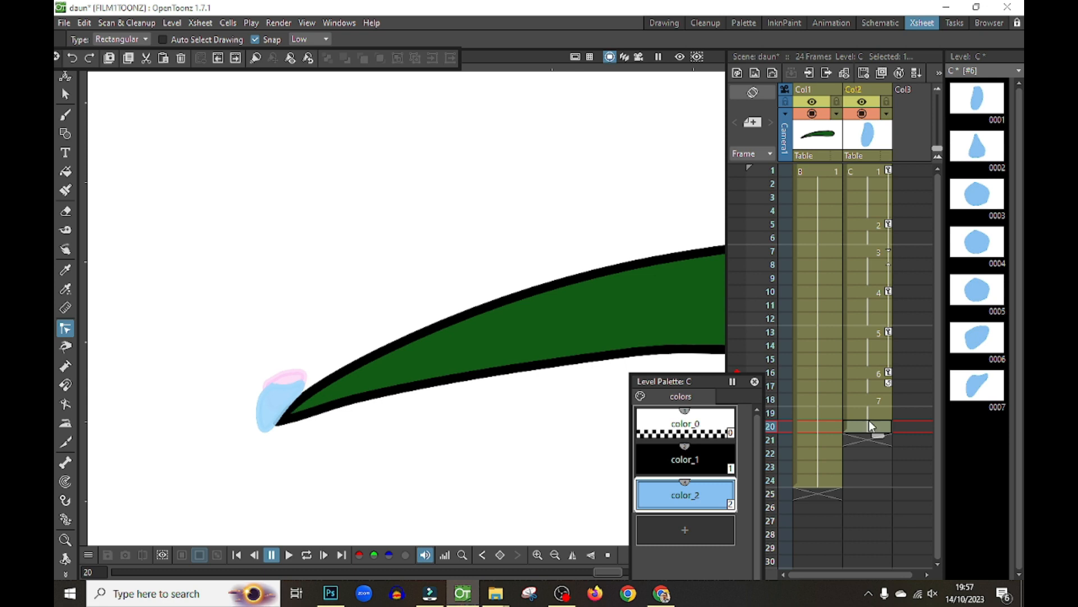
right_click(872, 427)
left_click(921, 354)
left_click(302, 386)
mouse_move(301, 385)
left_mouse_down()
mouse_move(257, 400)
mouse_move(254, 458)
left_mouse_up()
left_click_drag(256, 400, 251, 434)
Extend the frame 20 droplet drawing to frame 23, duplicate it at frame 24 and reshape the copy into a short drop hanging below the tip.
left_click(876, 428)
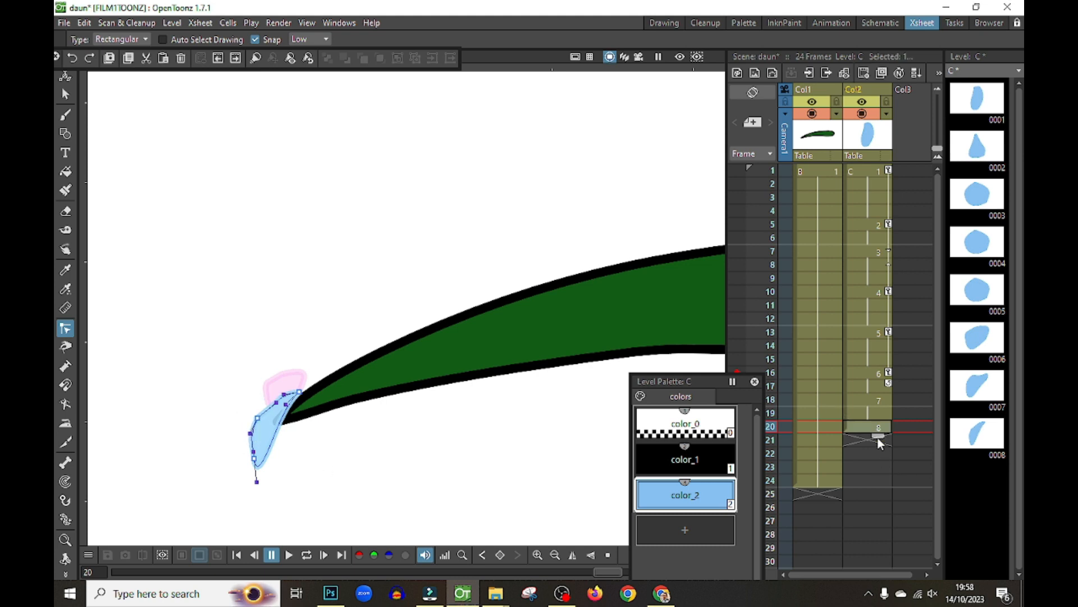
left_click_drag(878, 483, 878, 488)
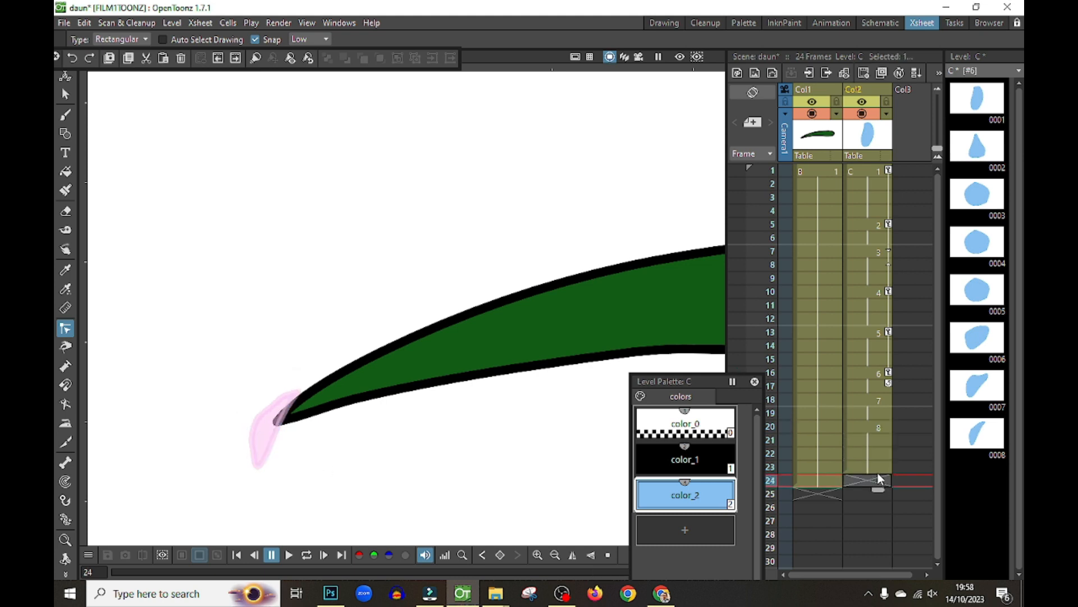
right_click(874, 479)
left_click(909, 402)
left_click(300, 391)
mouse_move(300, 392)
left_mouse_down()
mouse_move(281, 421)
mouse_move(253, 431)
mouse_move(262, 465)
mouse_move(293, 452)
mouse_move(259, 434)
mouse_move(269, 423)
left_mouse_up()
scroll(317, 384, "down", 1)
Remove the onion skin marker at frame 19, return to frame 1 and play the animation.
left_click(753, 467)
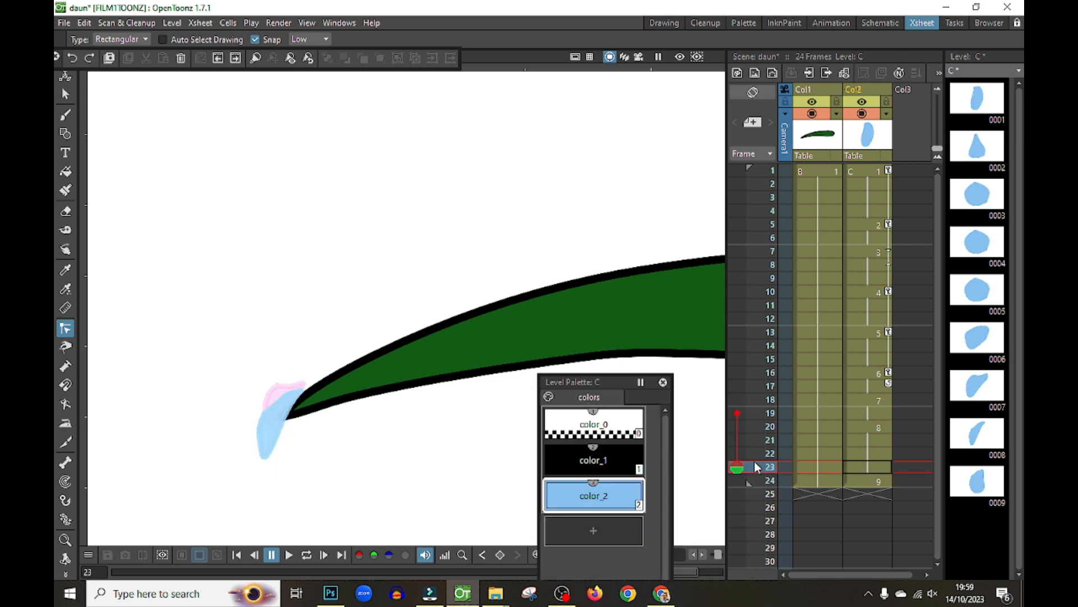
left_click(738, 413)
left_click_drag(733, 466, 746, 159)
scroll(492, 281, "down", 5)
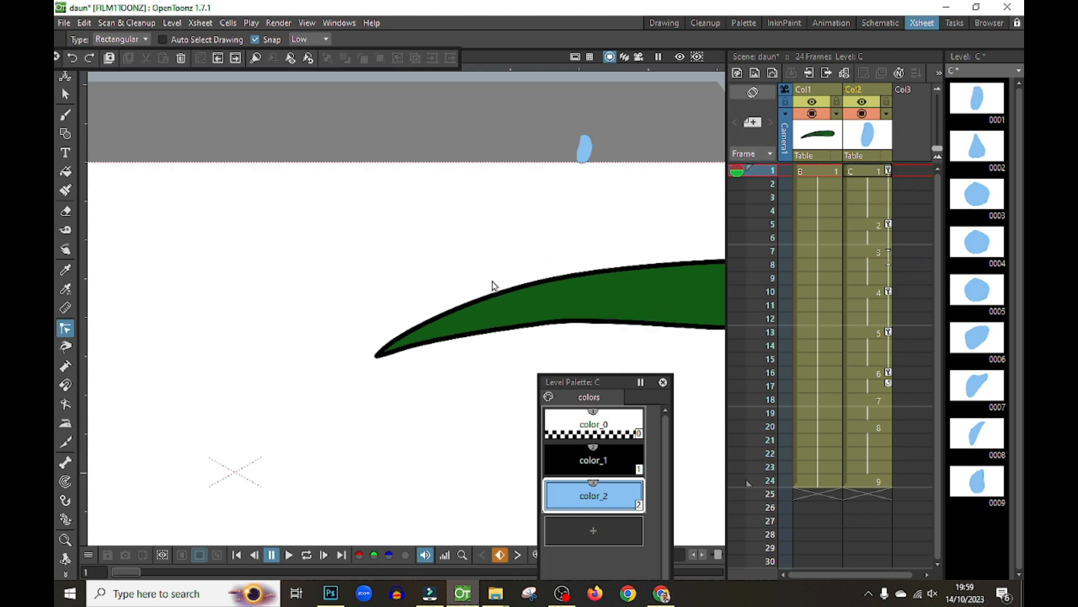
left_click(289, 555)
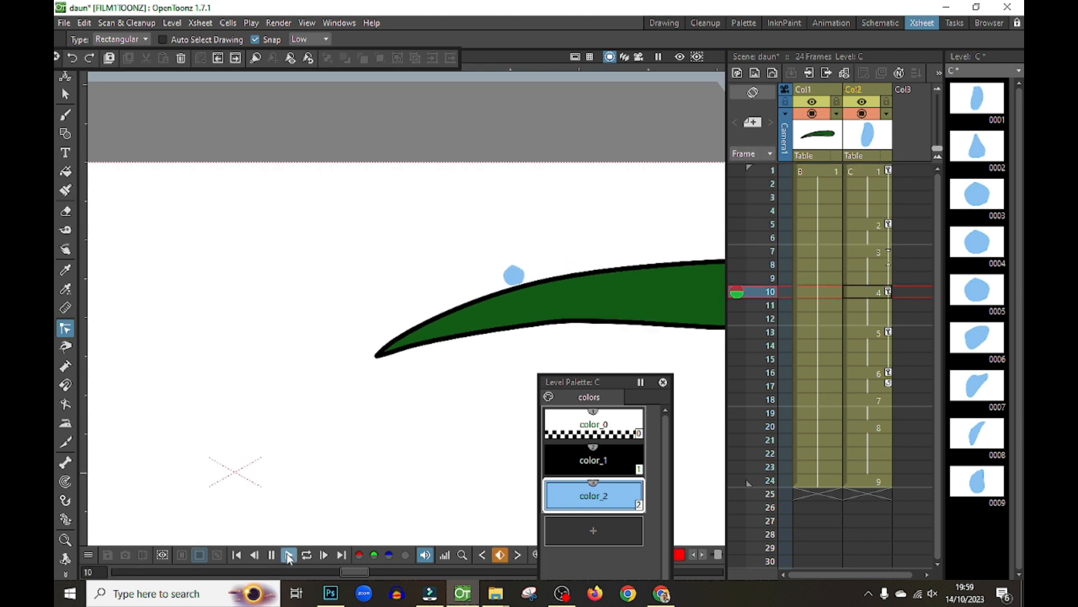
left_click(288, 555)
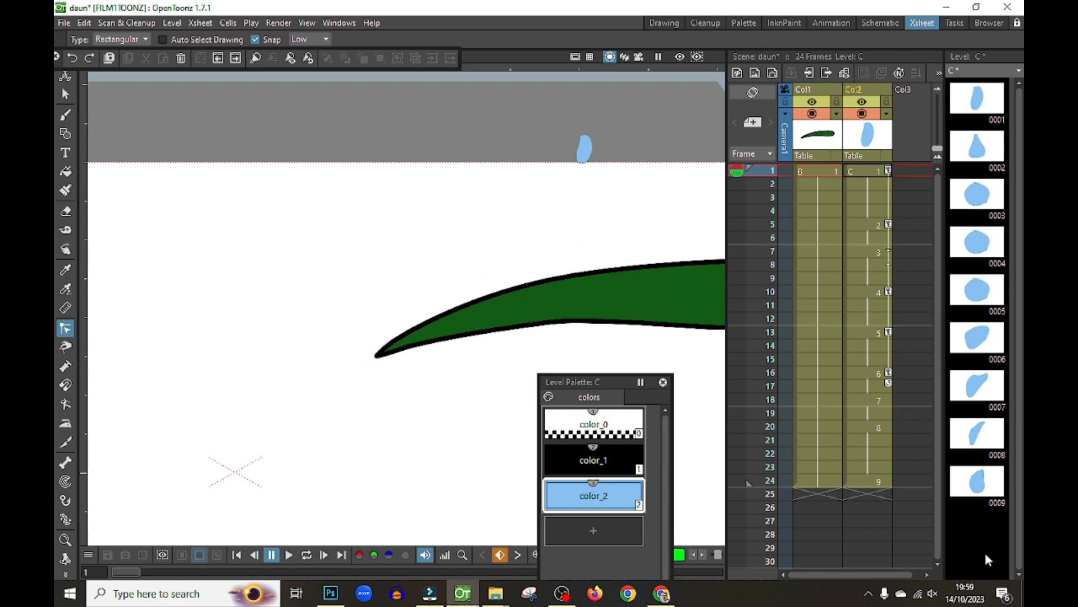
Extend the leaf in Col1 and the frame 24 droplet drawing in Col2 to frame 29.
left_click(884, 478)
scroll(888, 364, "down", 4)
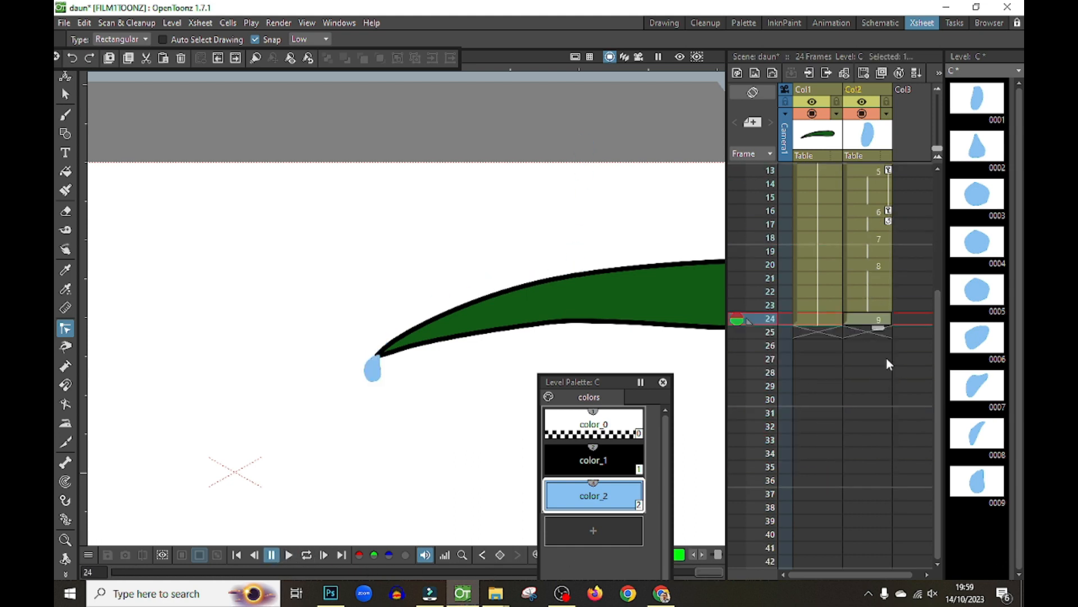
left_click(838, 324)
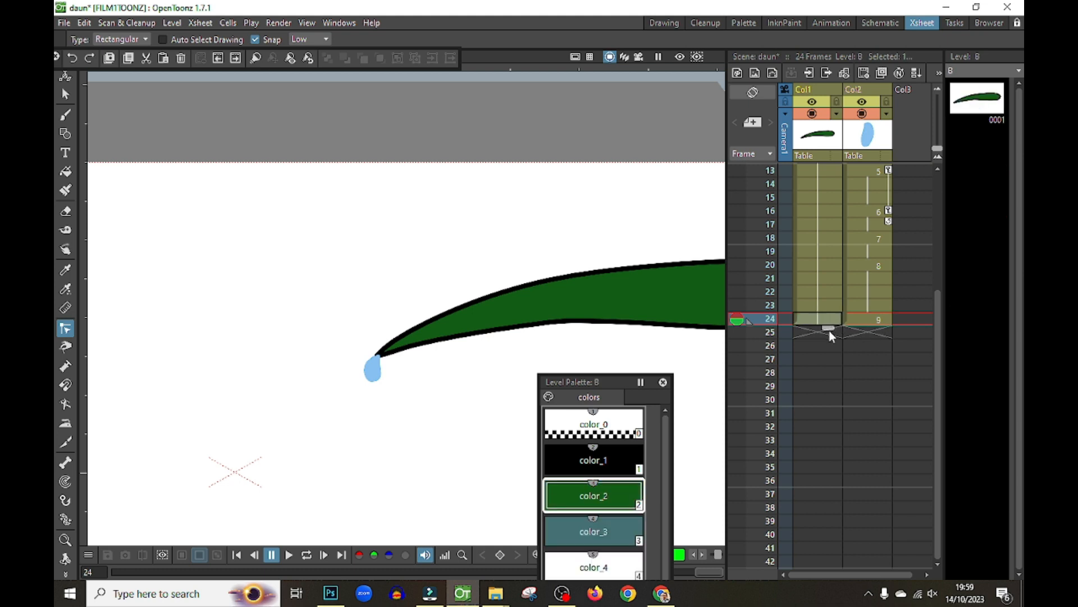
left_click_drag(829, 328, 830, 393)
left_click(874, 320)
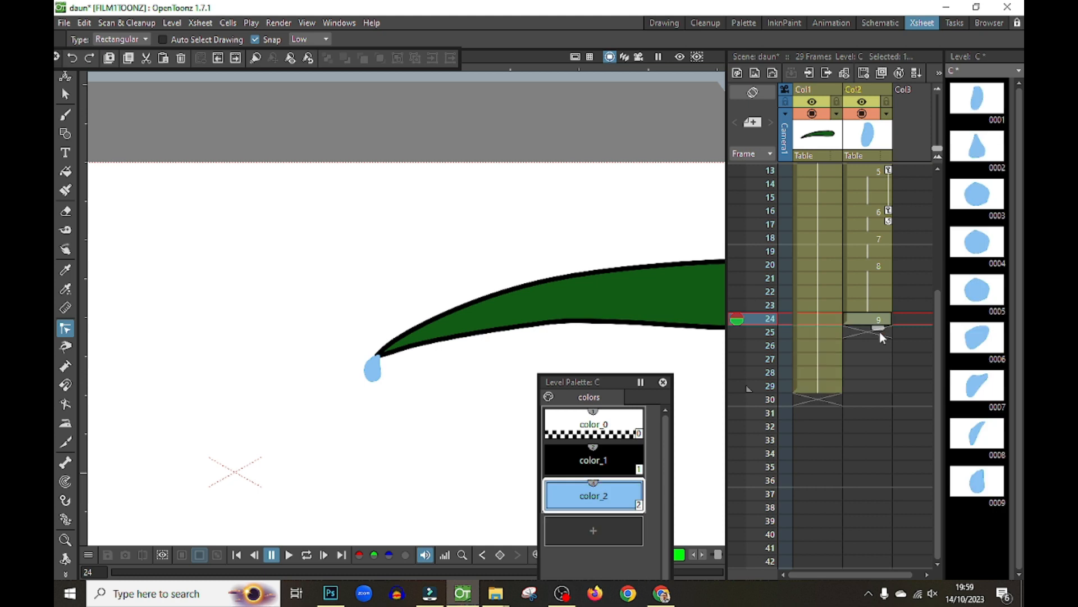
left_click_drag(881, 328, 882, 371)
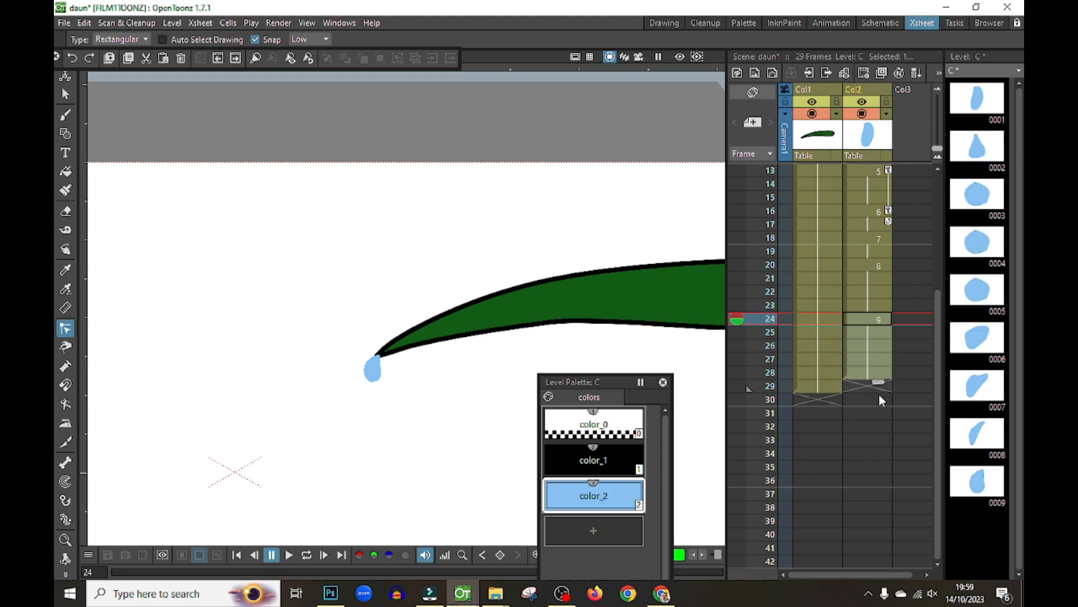
Duplicate the droplet drawing at frame 27 and key it below the leaf's tip, at about X -371 px, Y -395 px.
left_click(882, 357)
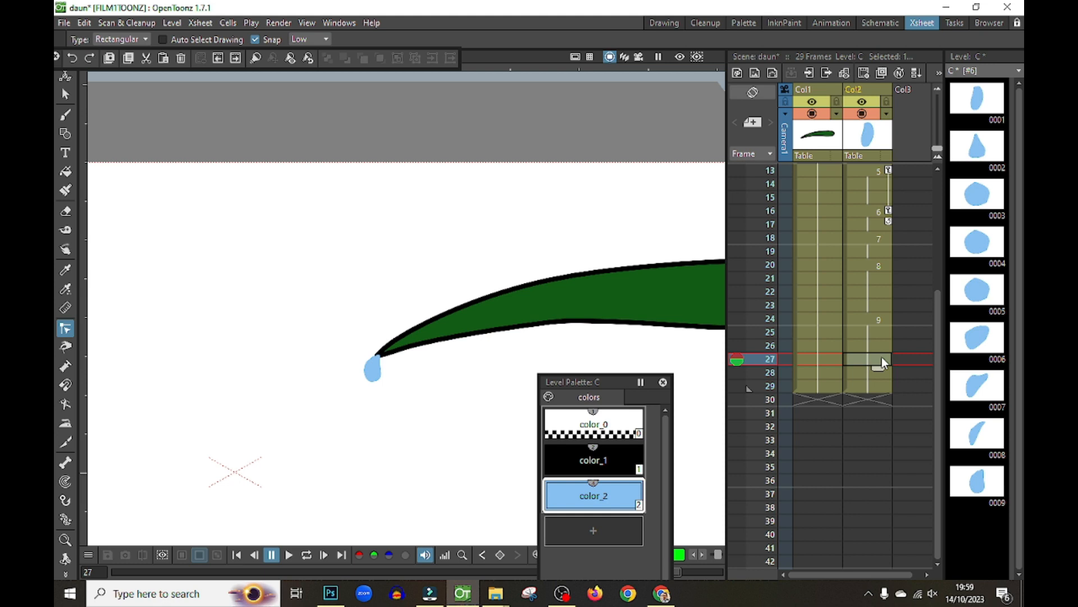
right_click(882, 362)
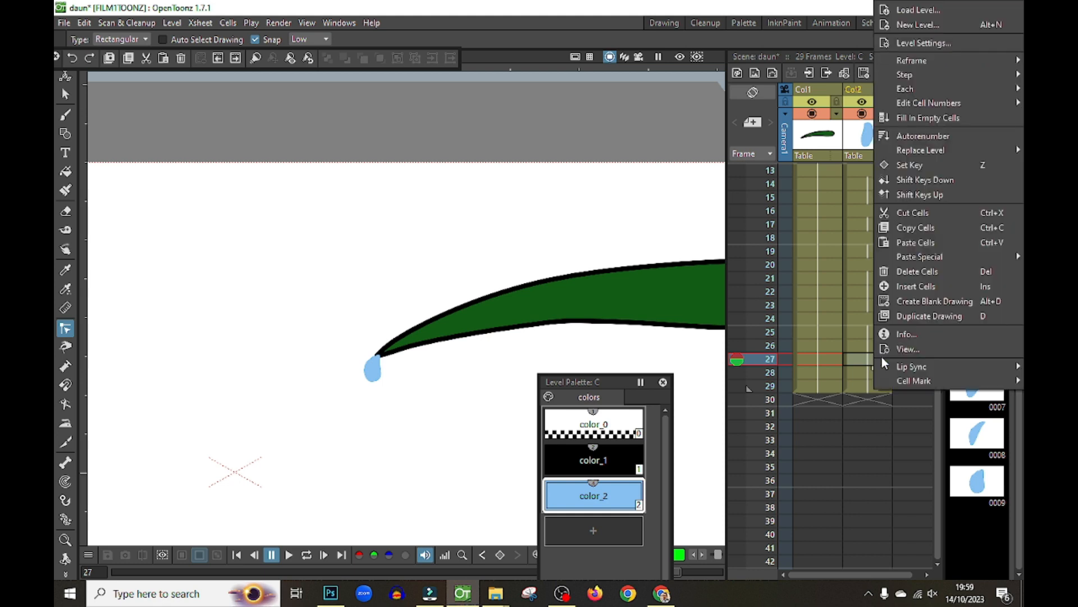
left_click(920, 317)
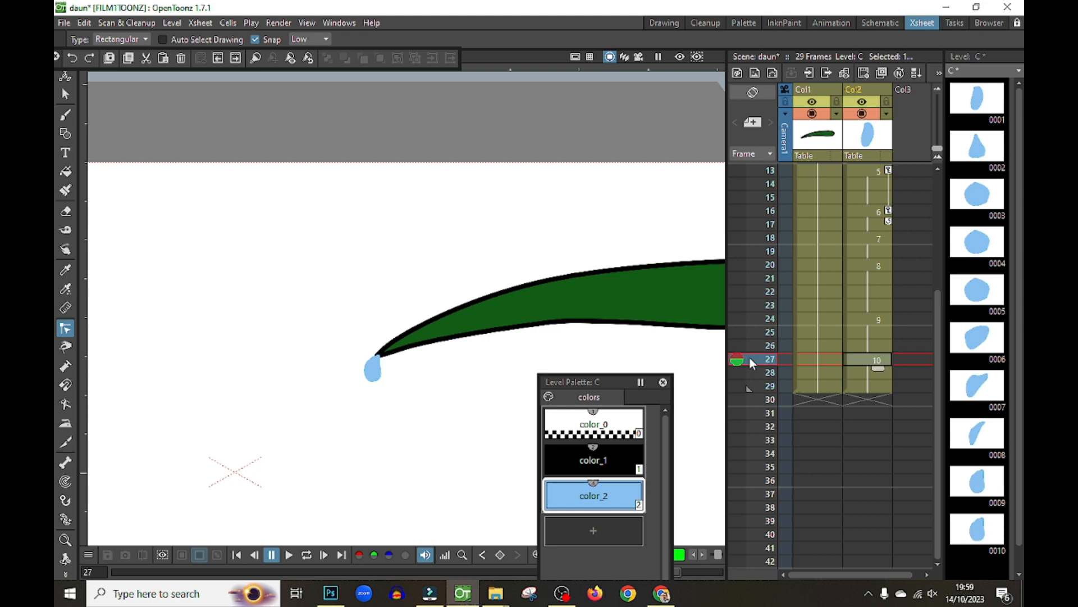
left_click(382, 373)
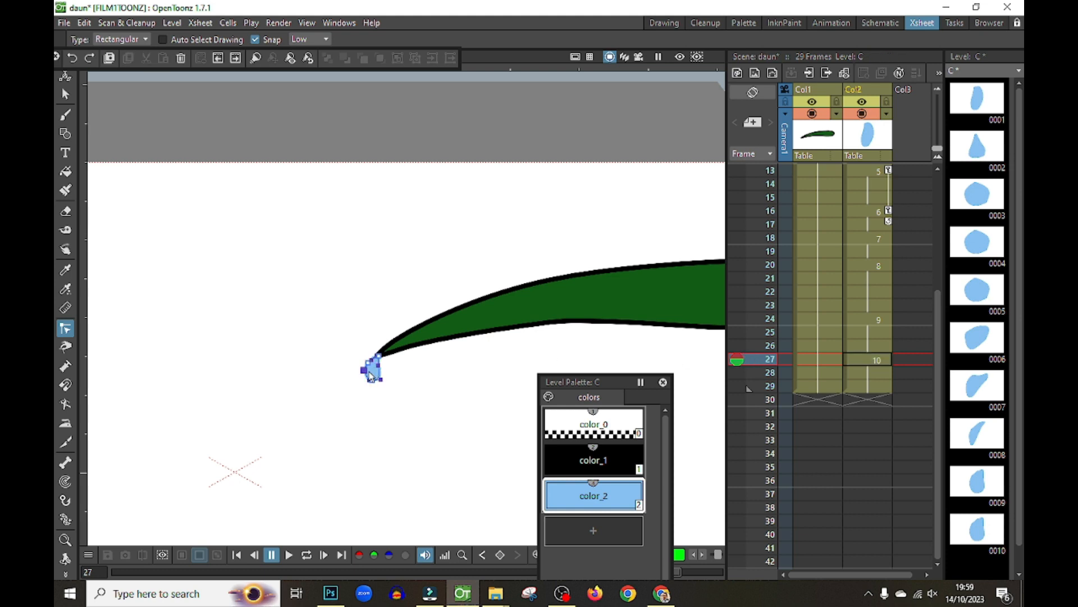
left_click(65, 76)
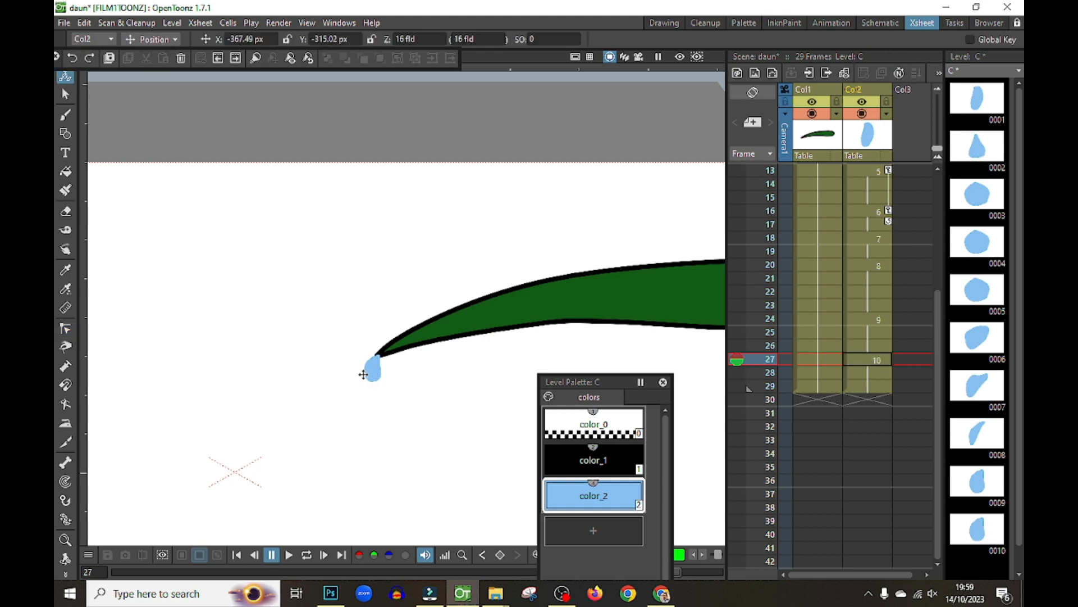
left_click_drag(374, 372, 380, 420)
scroll(403, 394, "down", 1)
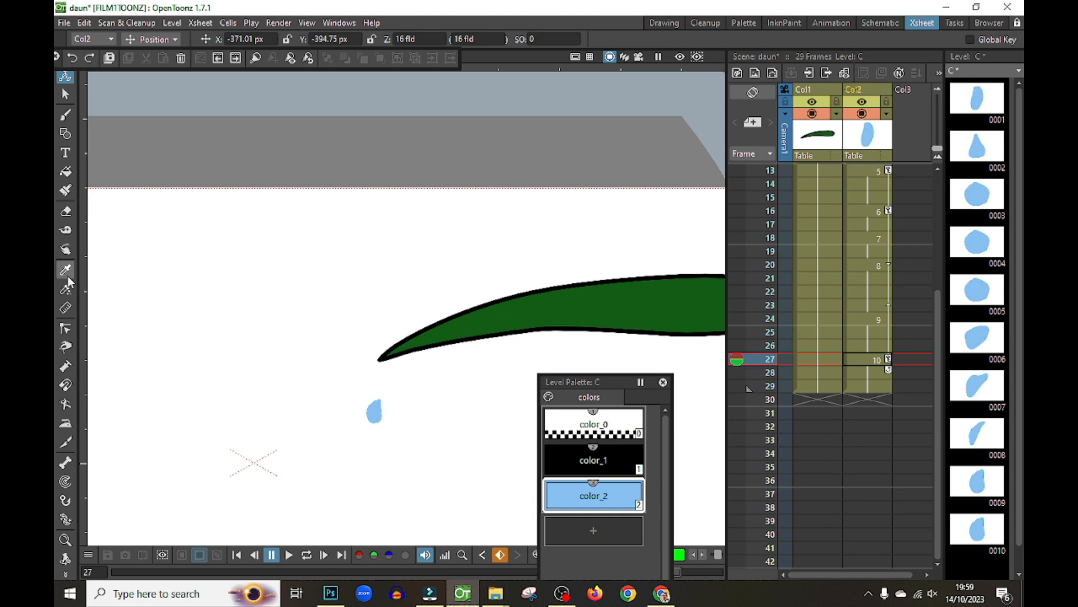
Reshape the frame 27 droplet into a rounder blob by pulling its pointed top inward.
left_click(65, 328)
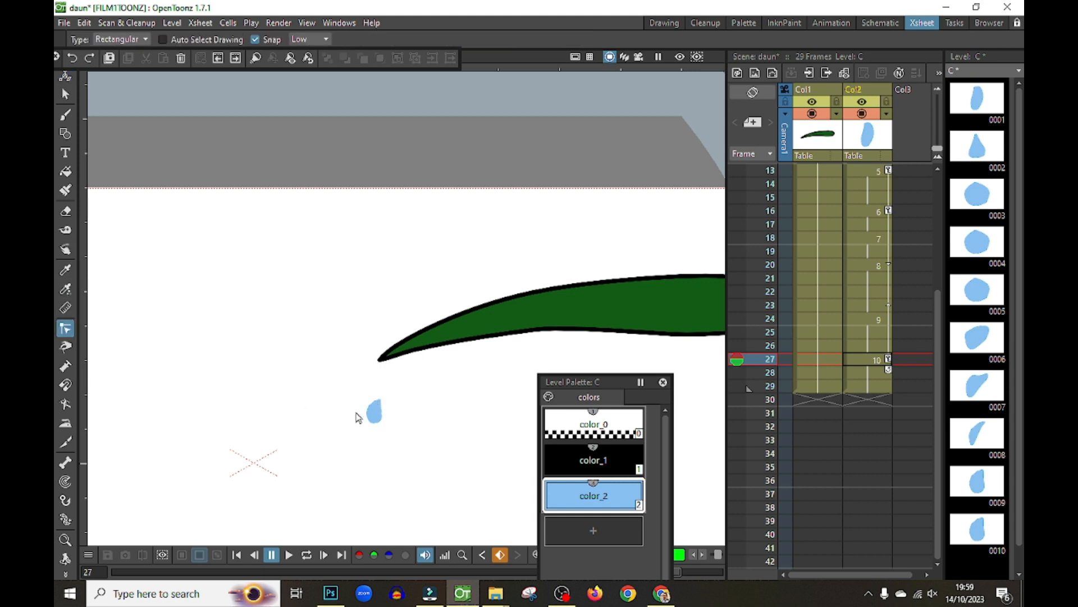
scroll(396, 421, "up", 3)
left_click(354, 336)
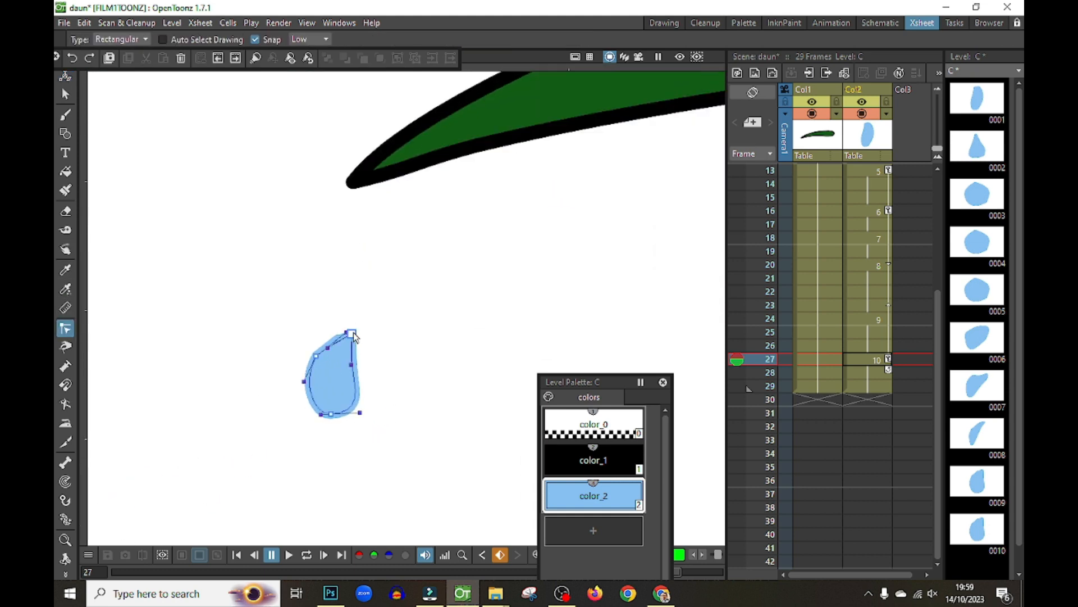
mouse_move(353, 334)
left_mouse_down()
mouse_move(366, 361)
mouse_move(337, 348)
mouse_move(347, 337)
mouse_move(339, 343)
left_mouse_up()
left_click(925, 384)
Extend the leaf in Col1 and the frame 27 droplet drawing in Col2 to frame 40.
left_click(828, 391)
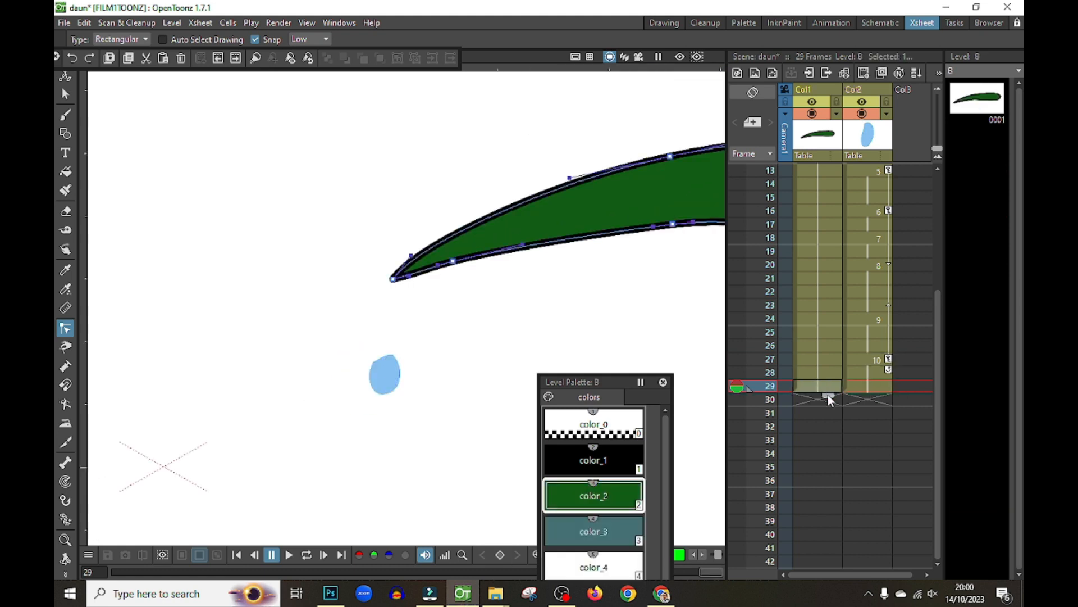
left_click(871, 386)
scroll(436, 320, "down", 3)
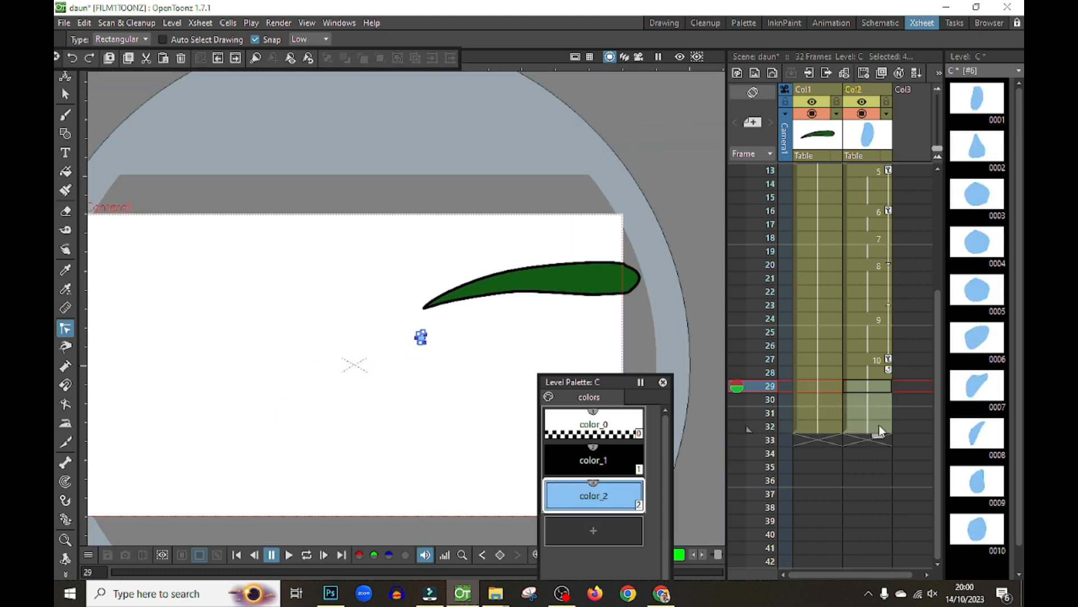
left_click(820, 428)
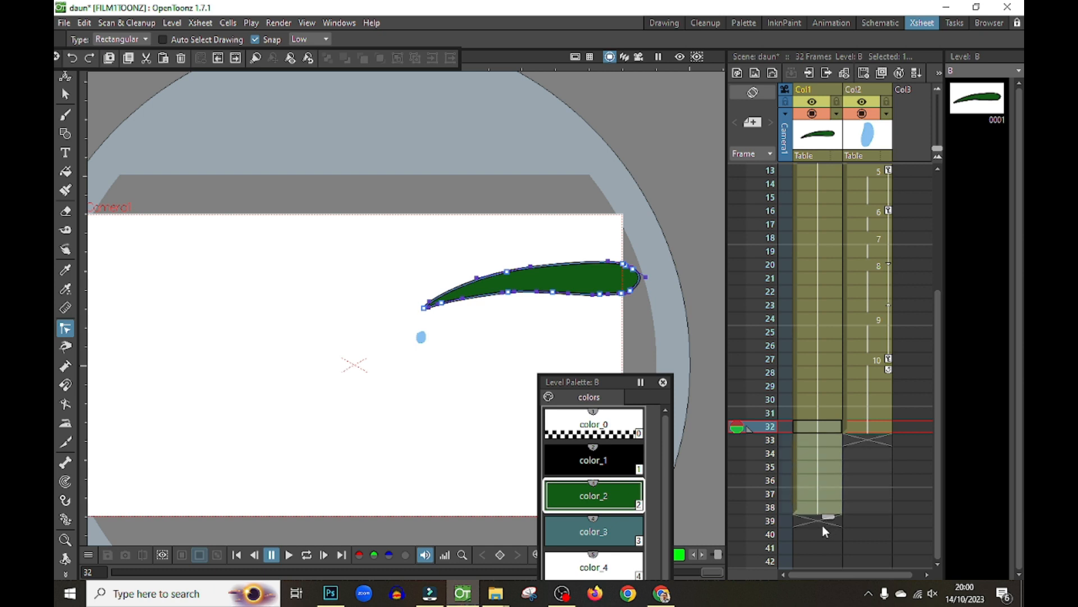
left_click(876, 427)
left_click_drag(878, 436, 867, 541)
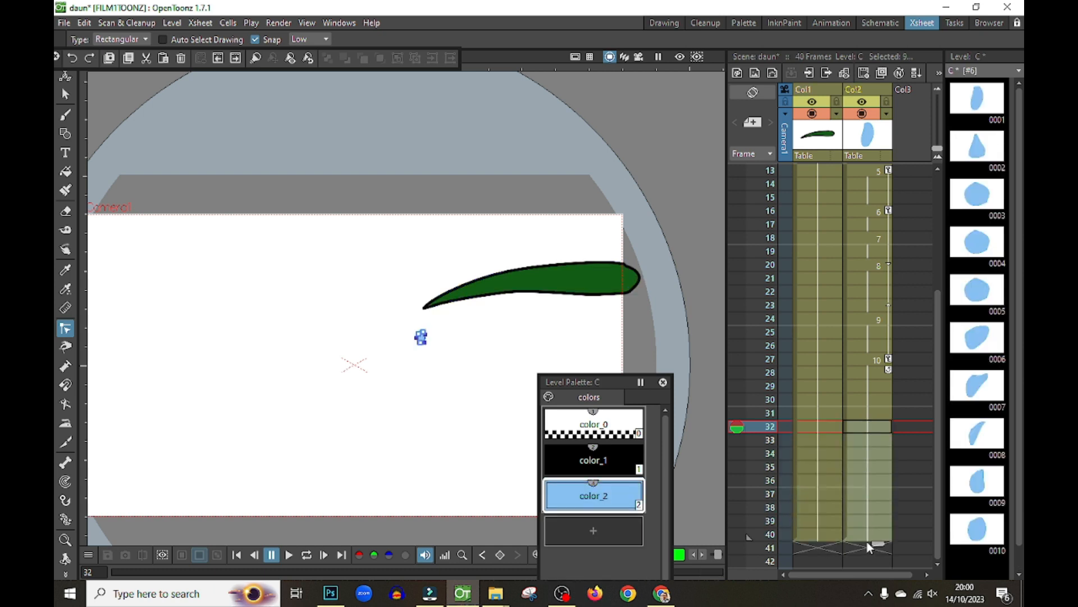
Duplicate the droplet drawing at frame 40 and key it straight down at the lower edge of the camera frame.
left_click(882, 532)
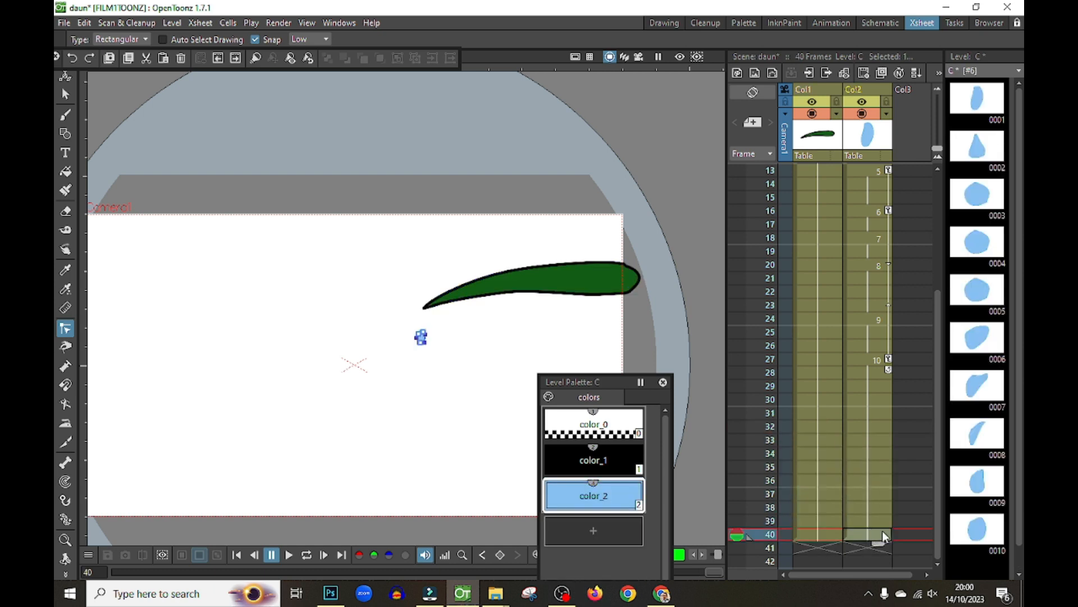
right_click(882, 531)
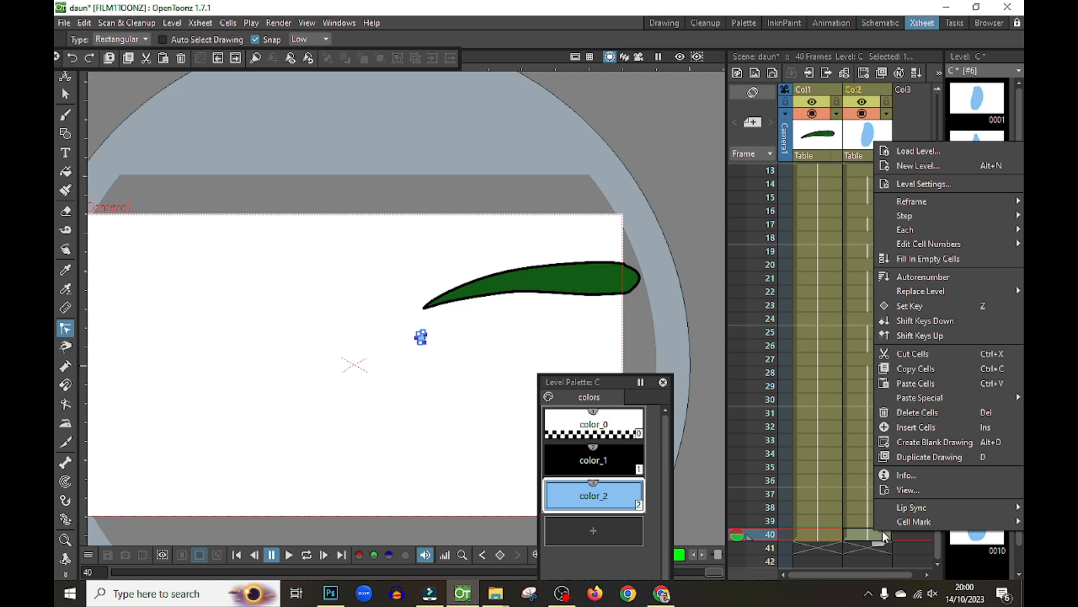
left_click(937, 458)
left_click(66, 77)
left_click_drag(422, 341, 423, 519)
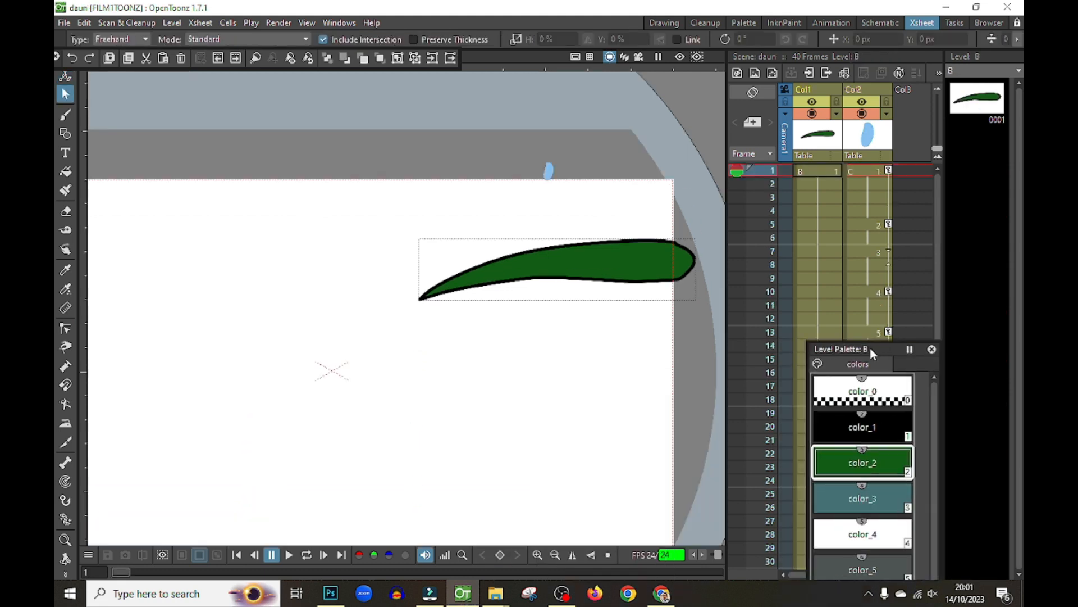
Move the level palette clear of the frame columns and play the 40-frame animation.
left_click_drag(869, 346, 973, 348)
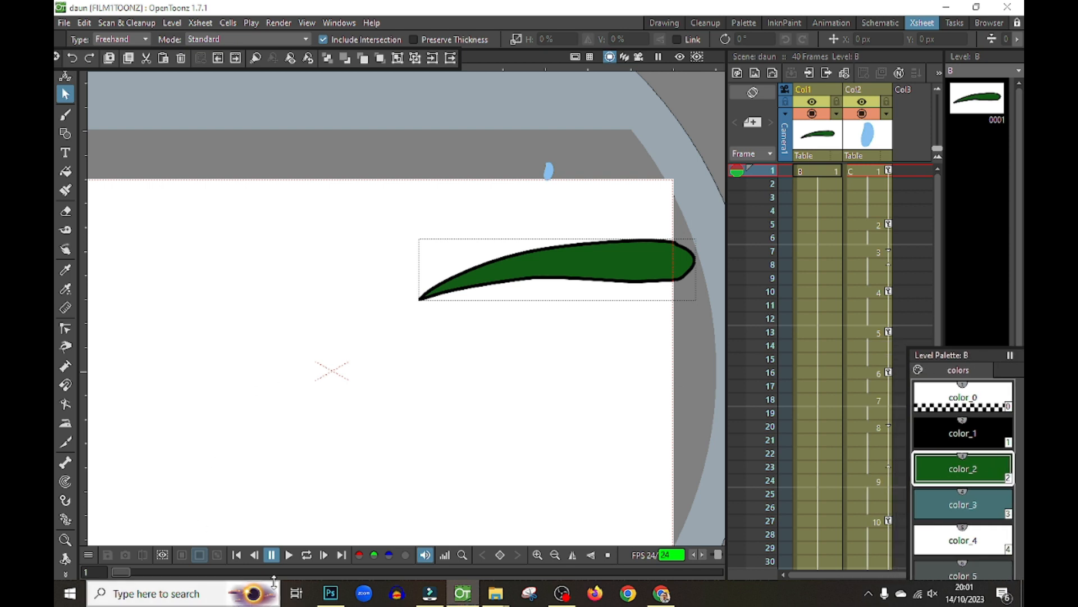
left_click(288, 555)
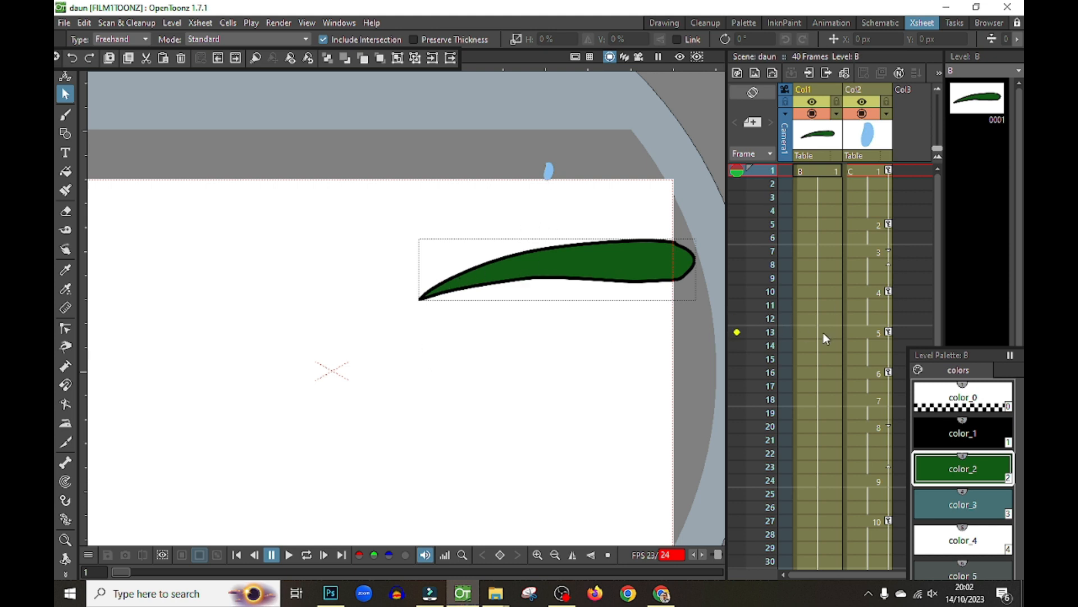
Duplicate the leaf drawing in Col1 at frame 23.
mouse_move(737, 170)
left_mouse_down()
mouse_move(725, 419)
mouse_move(733, 480)
mouse_move(762, 473)
left_mouse_up()
left_click(820, 470)
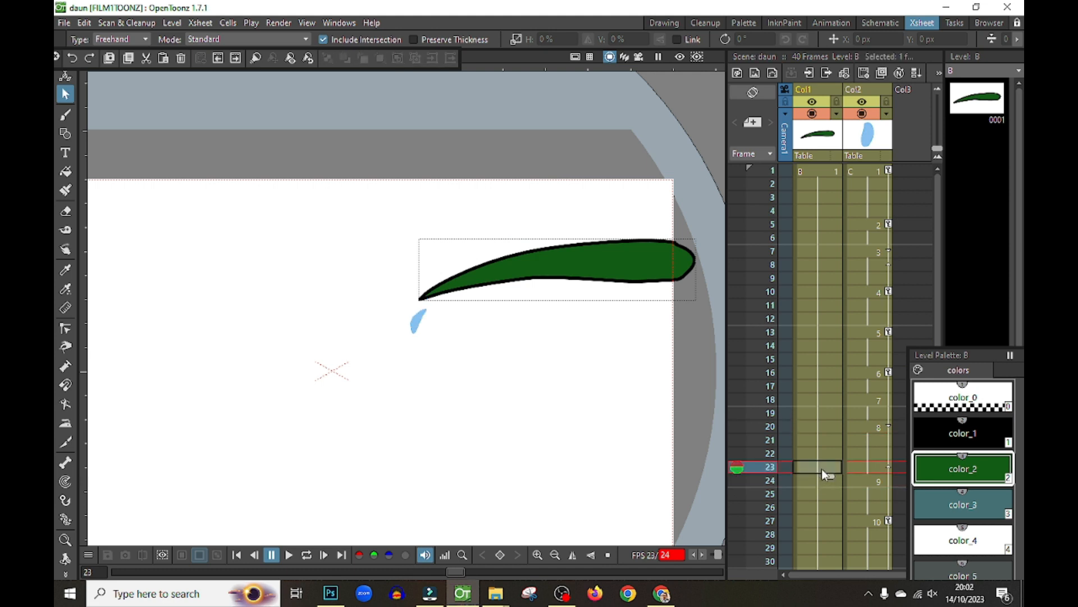
right_click(821, 469)
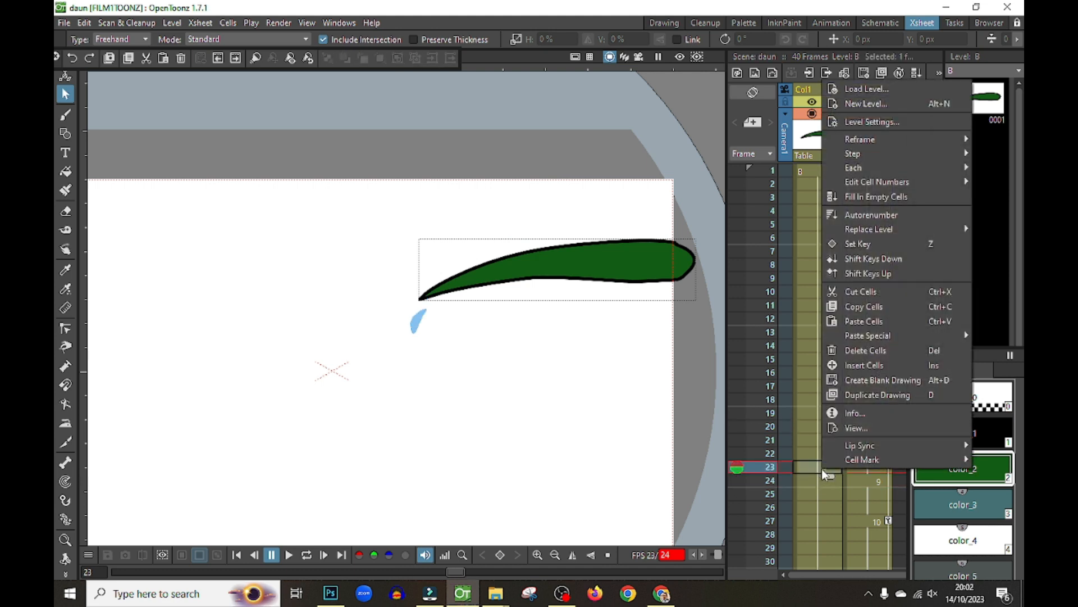
left_click(882, 395)
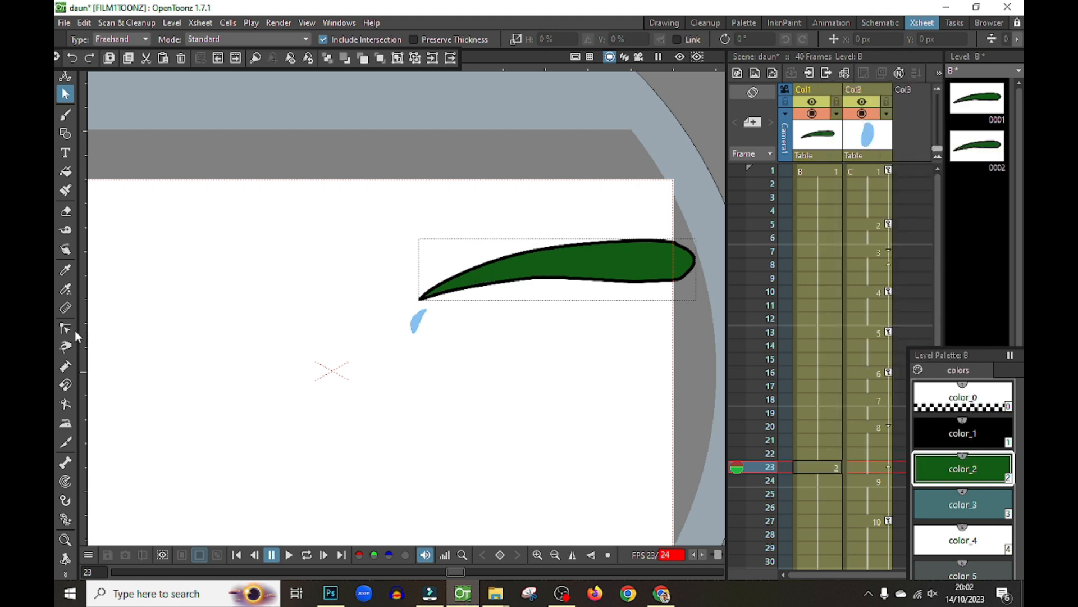
Pull the leaf's tip at frame 23 down to the top of the droplet with the Control Point Editor.
left_click(424, 300)
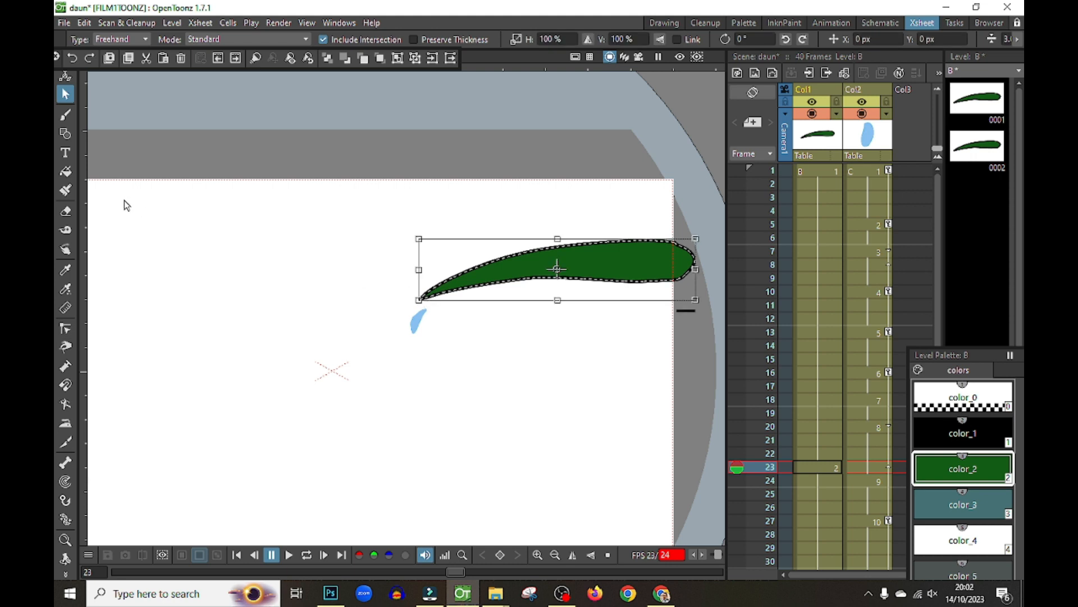
left_click(65, 328)
left_click(424, 301)
left_click_drag(443, 294, 423, 308)
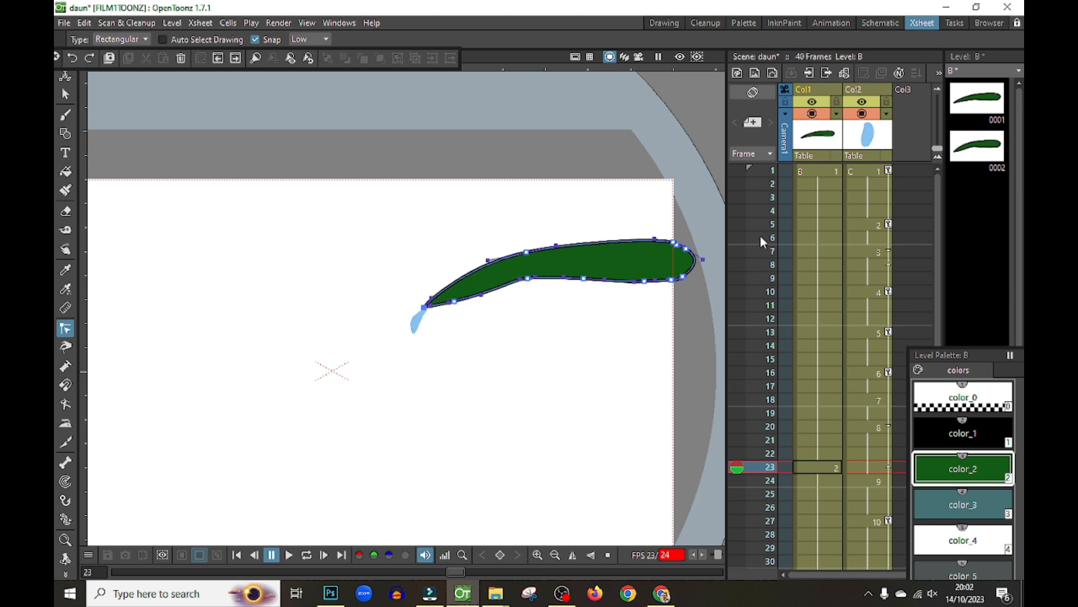
Onion-skin frame 5 and adjust the control points behind the tip so the frame 23 leaf bends smoothly downward.
left_click(737, 225)
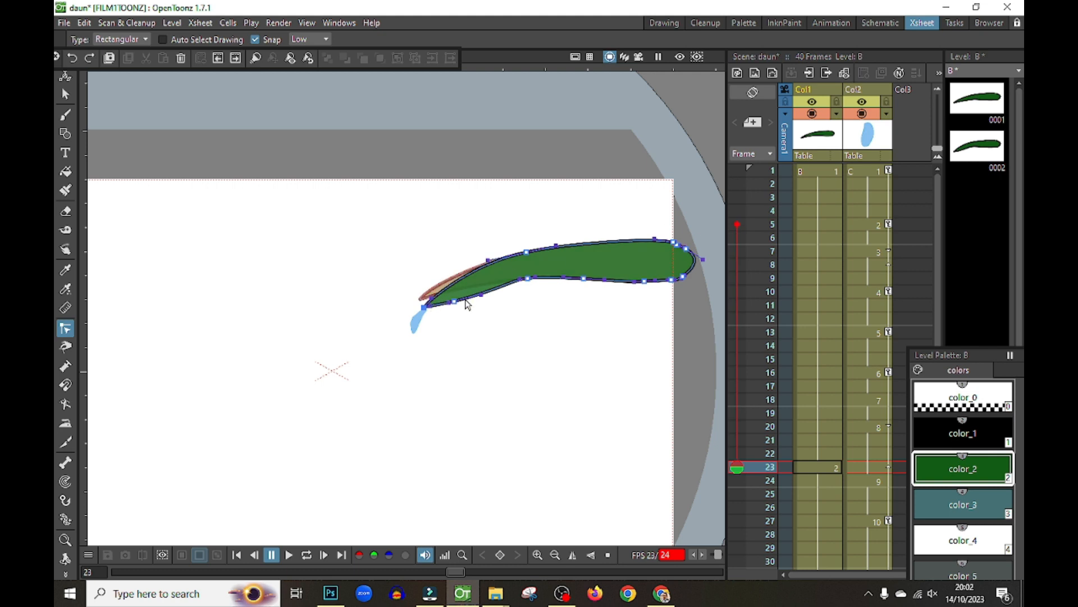
left_click_drag(454, 301, 432, 318)
scroll(433, 312, "up", 3)
left_click(494, 285)
left_click_drag(479, 289, 477, 290)
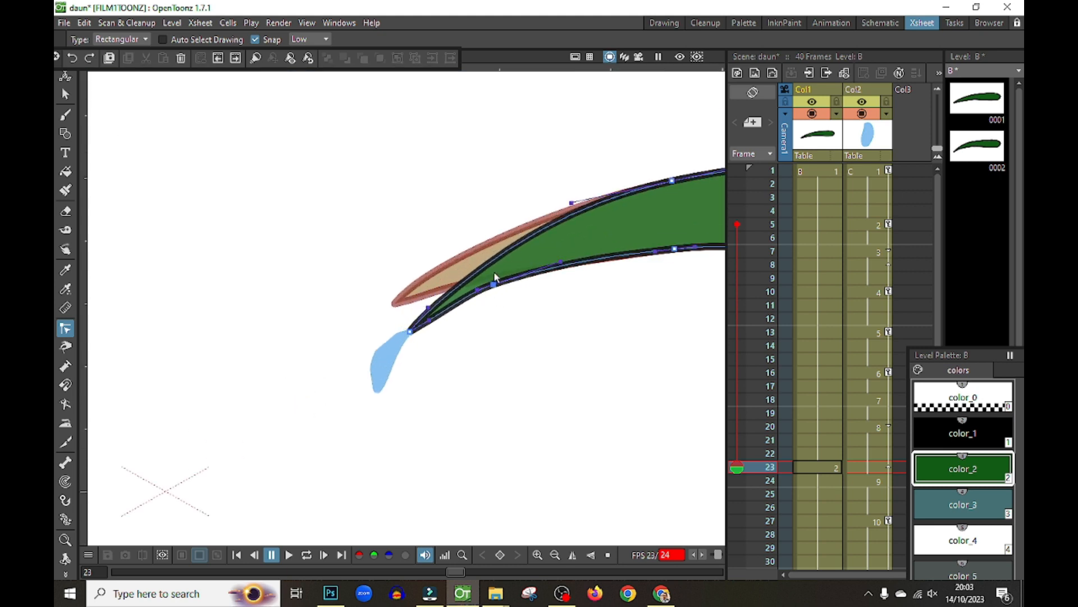
scroll(495, 277, "down", 3)
left_click(636, 235)
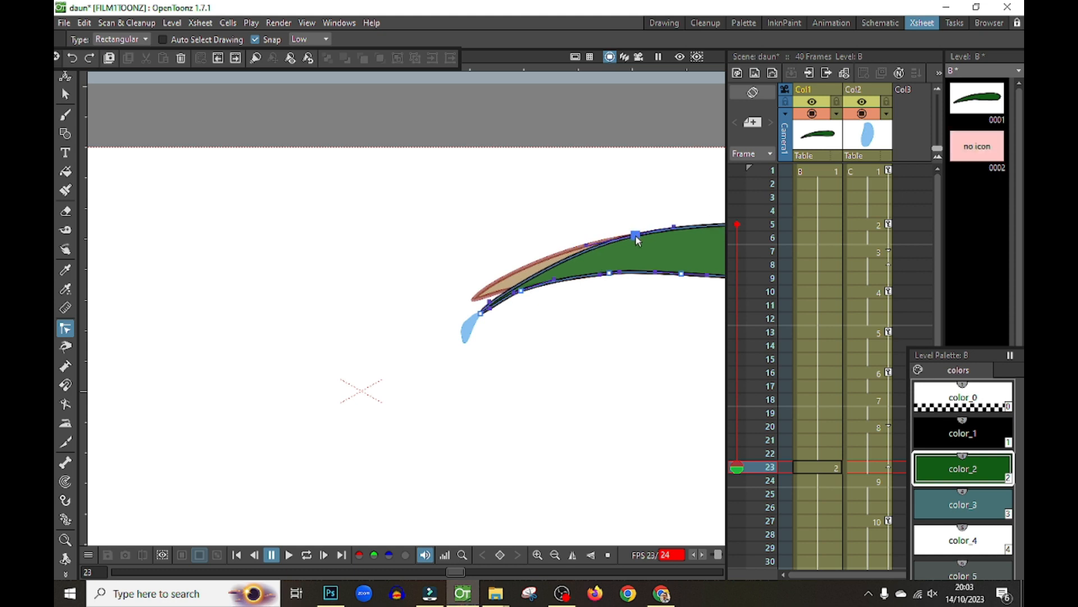
scroll(505, 335, "down", 2)
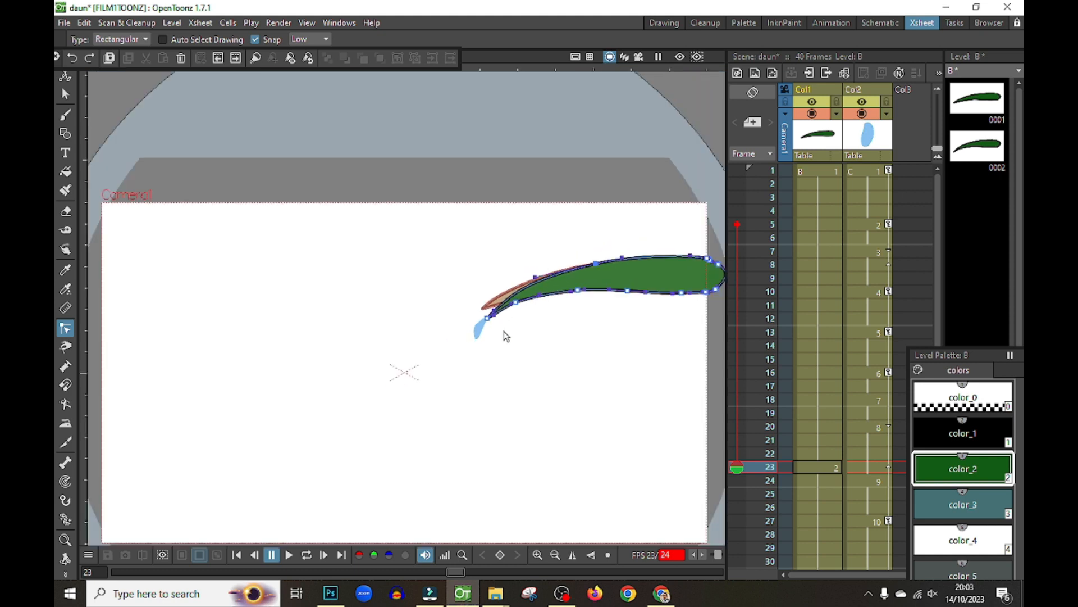
Play the animation to check the leaf's bend at frame 23.
scroll(511, 349, "down", 1)
scroll(452, 332, "up", 3)
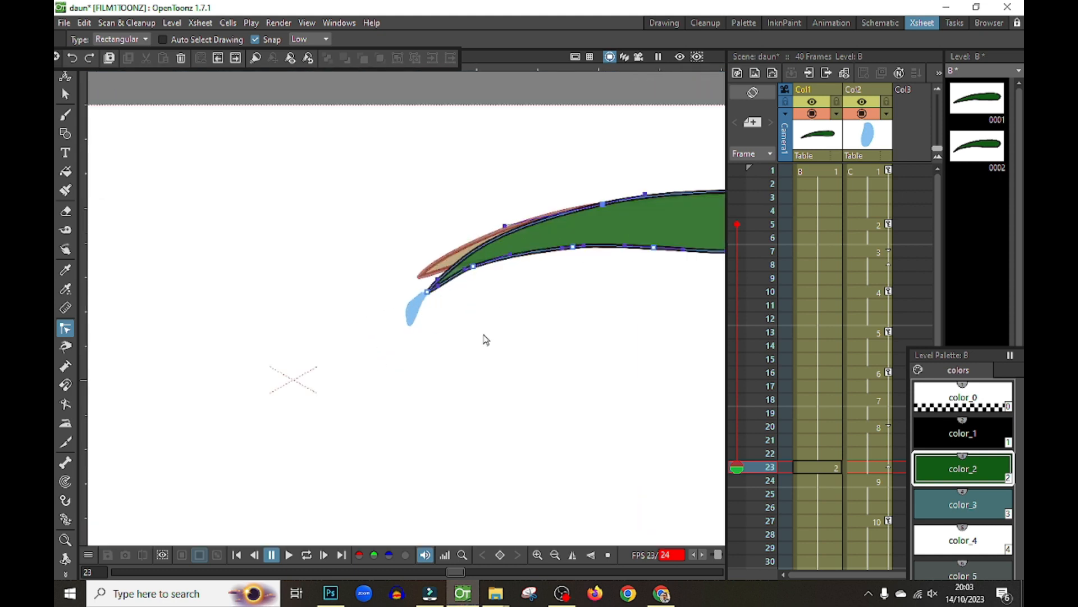
left_click(290, 555)
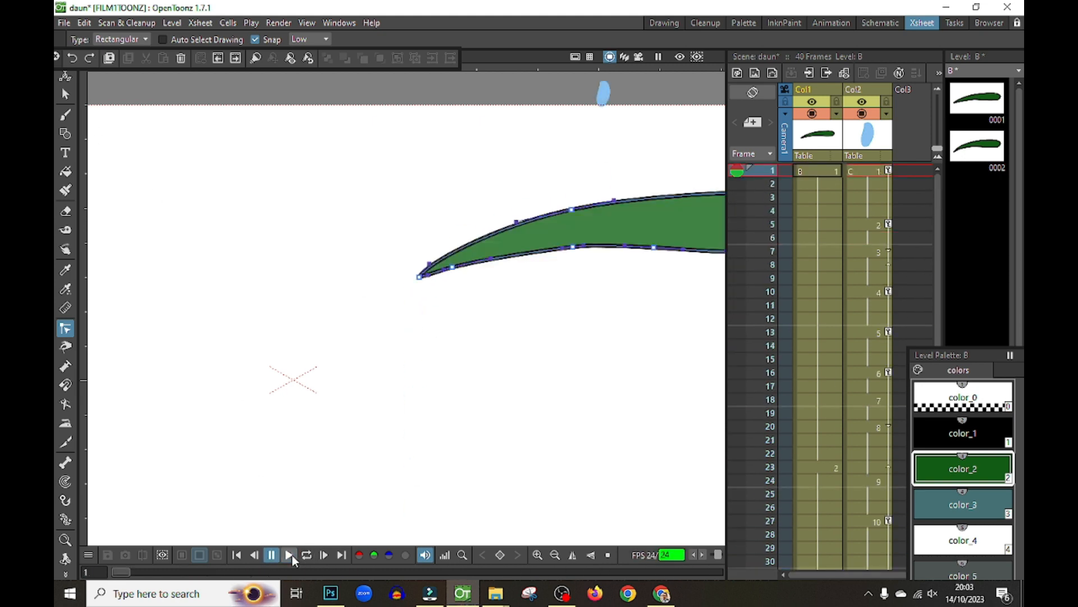
left_click(292, 555)
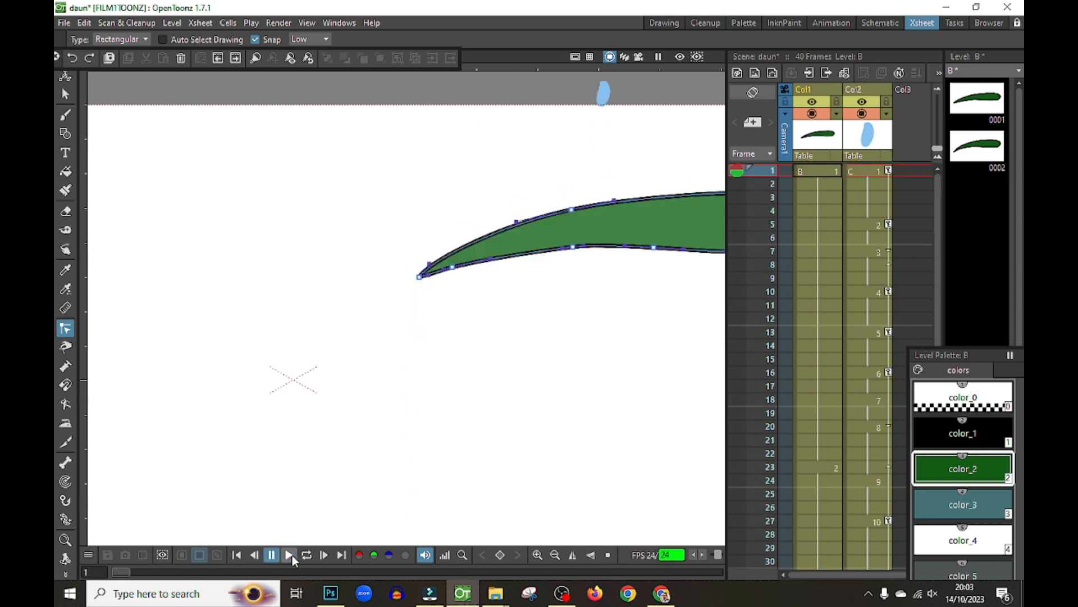
Duplicate the leaf drawing in Col1 at frame 20.
left_click(840, 443)
left_click(836, 426)
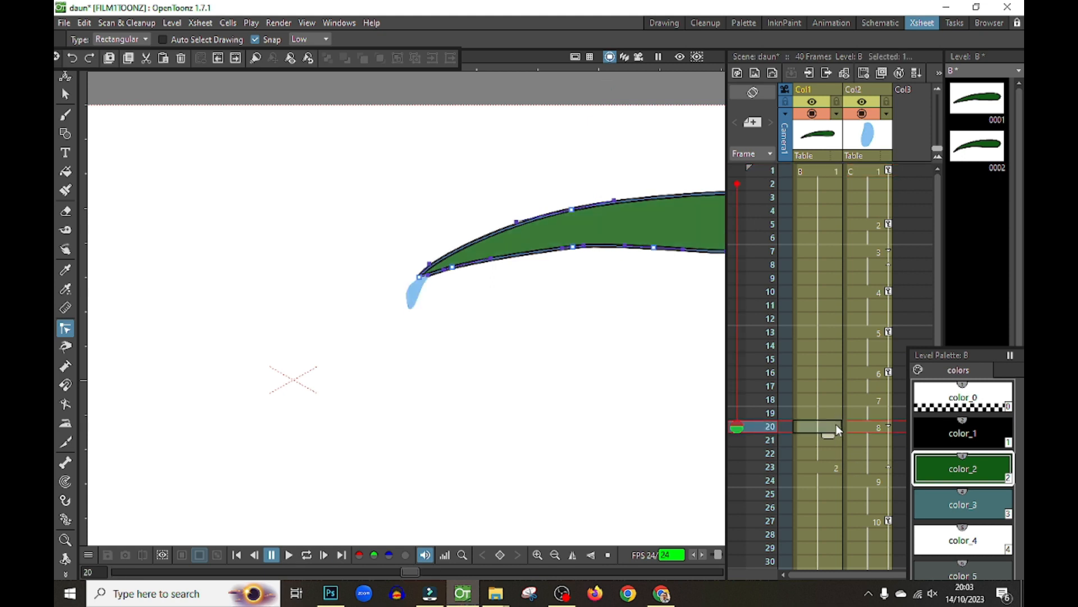
right_click(835, 424)
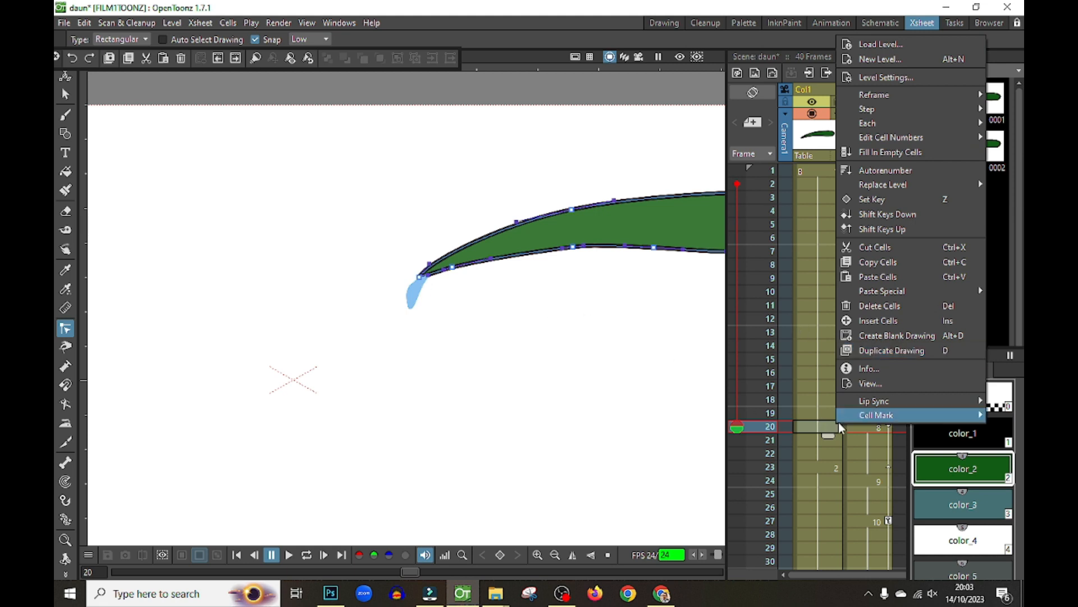
left_click(875, 350)
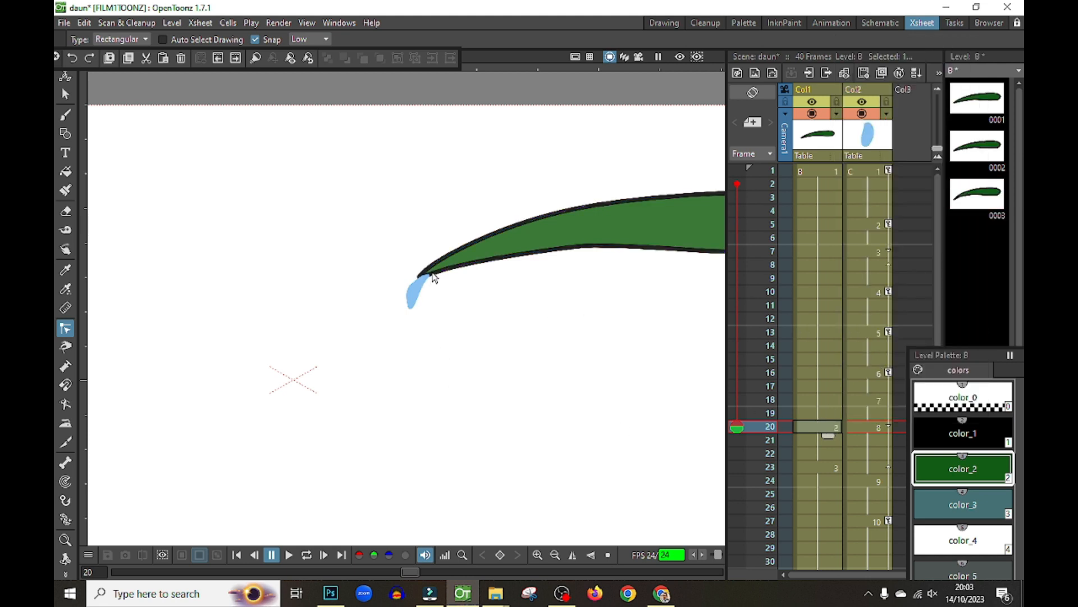
Reshape the frame 20 leaf by shifting its tip and the lower point beside it slightly inward, and retract the onion skin.
left_click_drag(419, 276, 470, 269)
left_click_drag(737, 183, 733, 369)
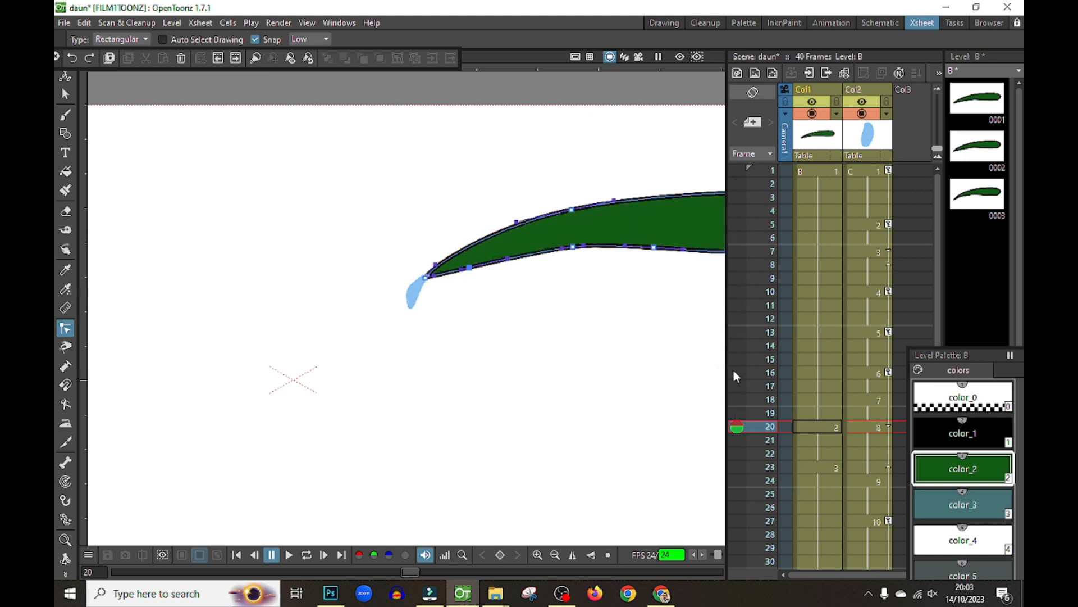
left_click_drag(469, 269, 479, 264)
Review the frames after the drip and set the Col1 cell at frame 24 to leaf drawing 0001.
mouse_move(739, 427)
left_mouse_down()
mouse_move(742, 352)
mouse_move(733, 534)
left_mouse_up()
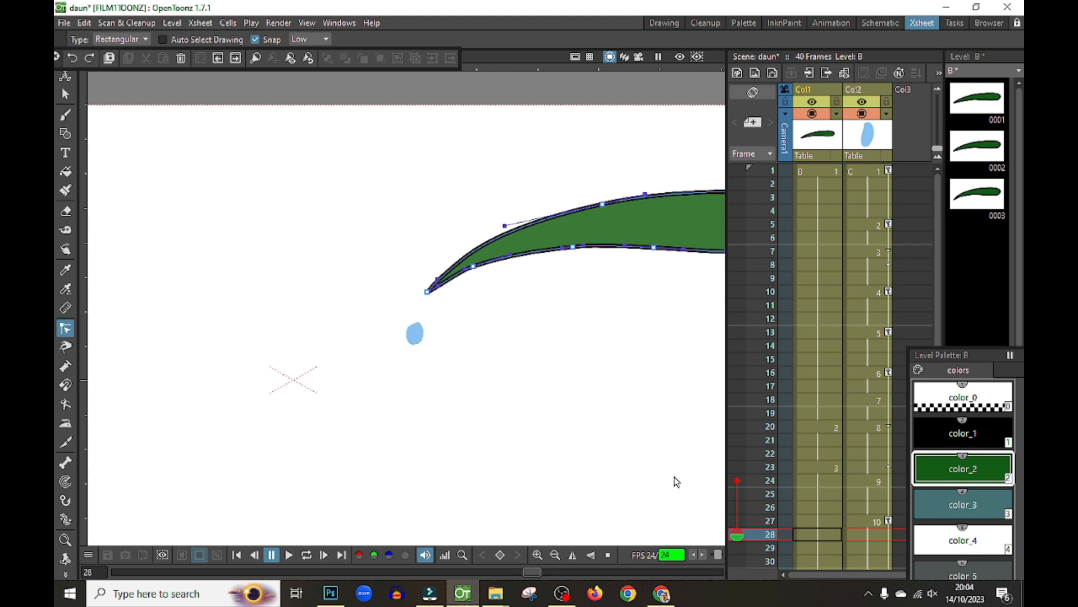
mouse_move(743, 533)
left_mouse_down()
mouse_move(750, 460)
mouse_move(750, 483)
left_mouse_up()
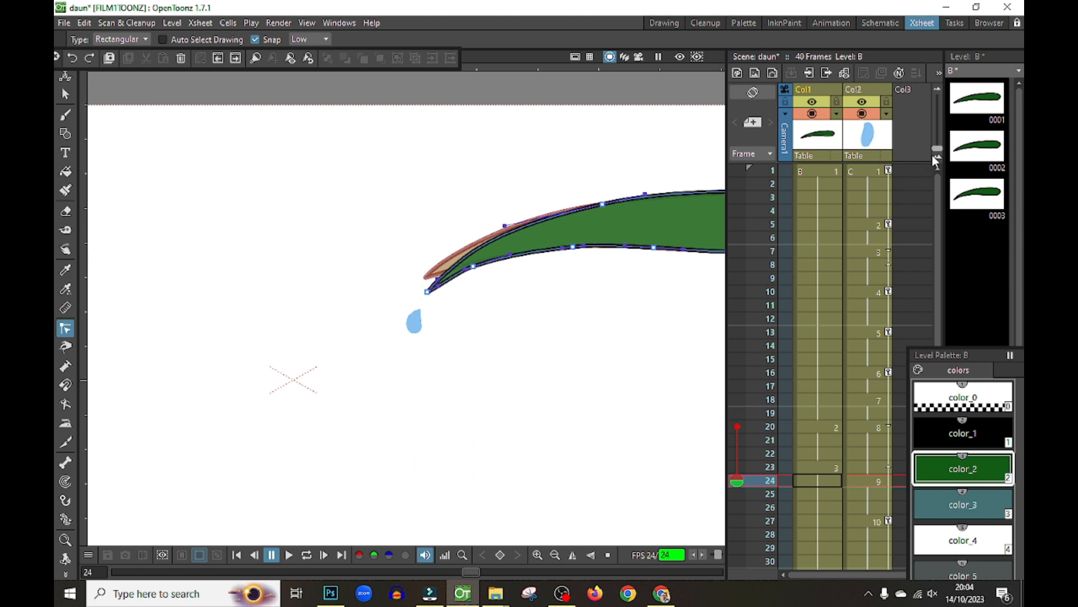
left_click(984, 108)
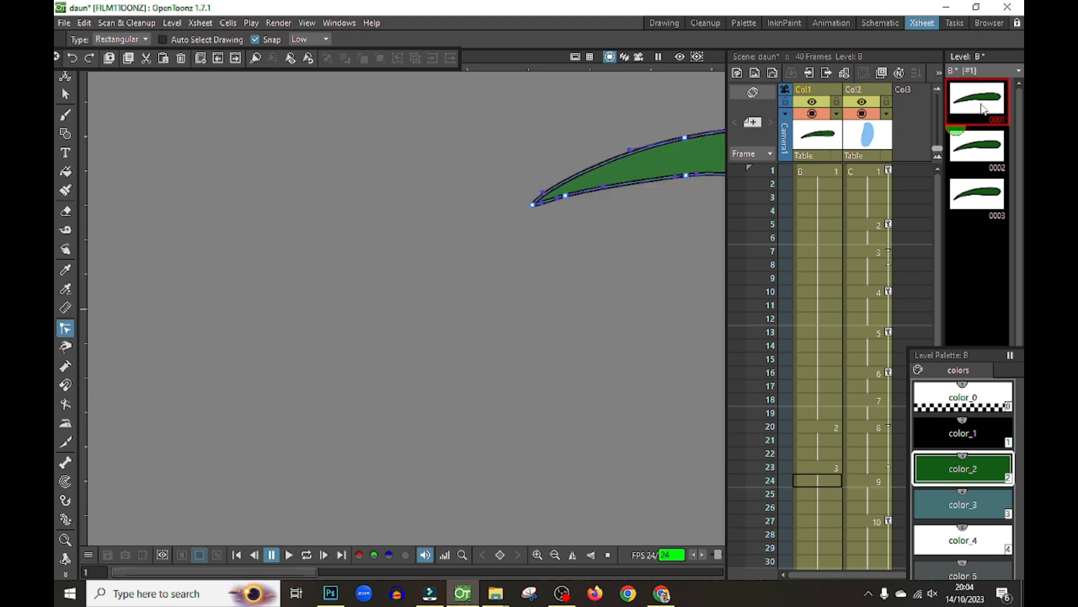
left_click(821, 481)
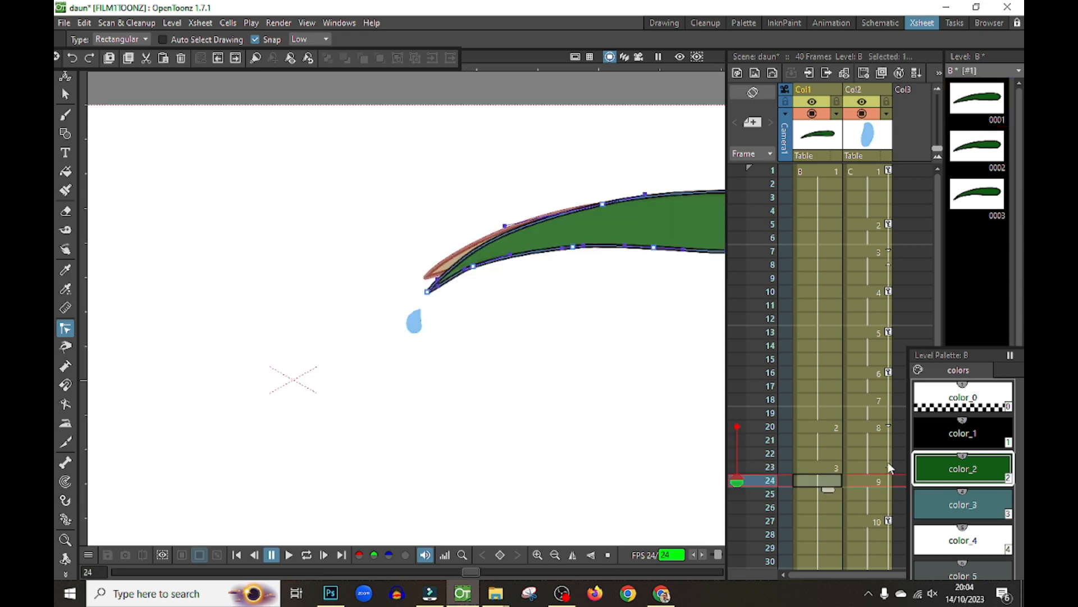
double_click(820, 484)
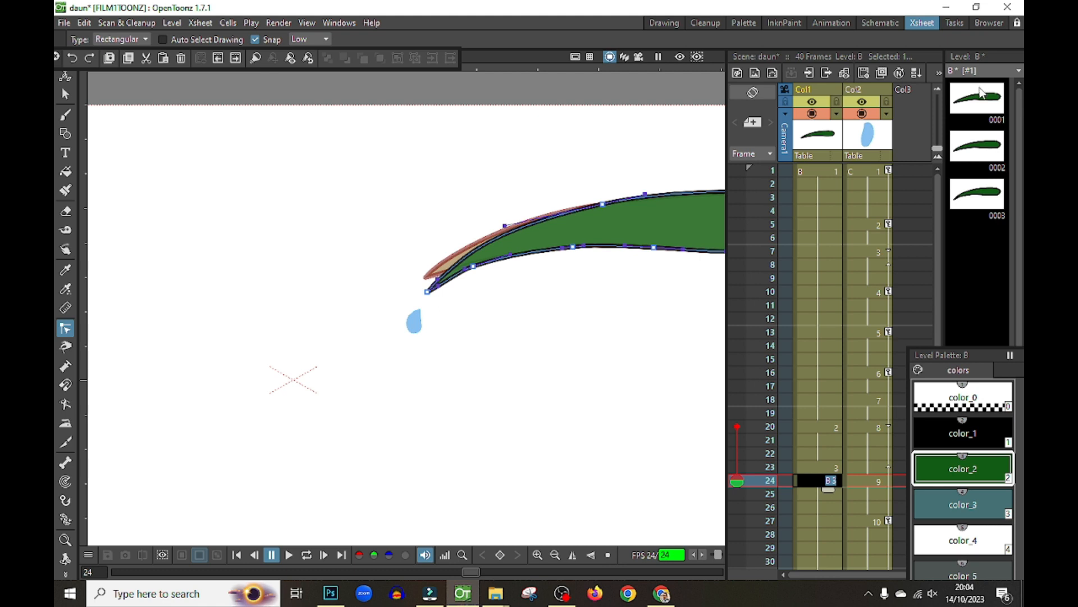
type("0001")
key("Return")
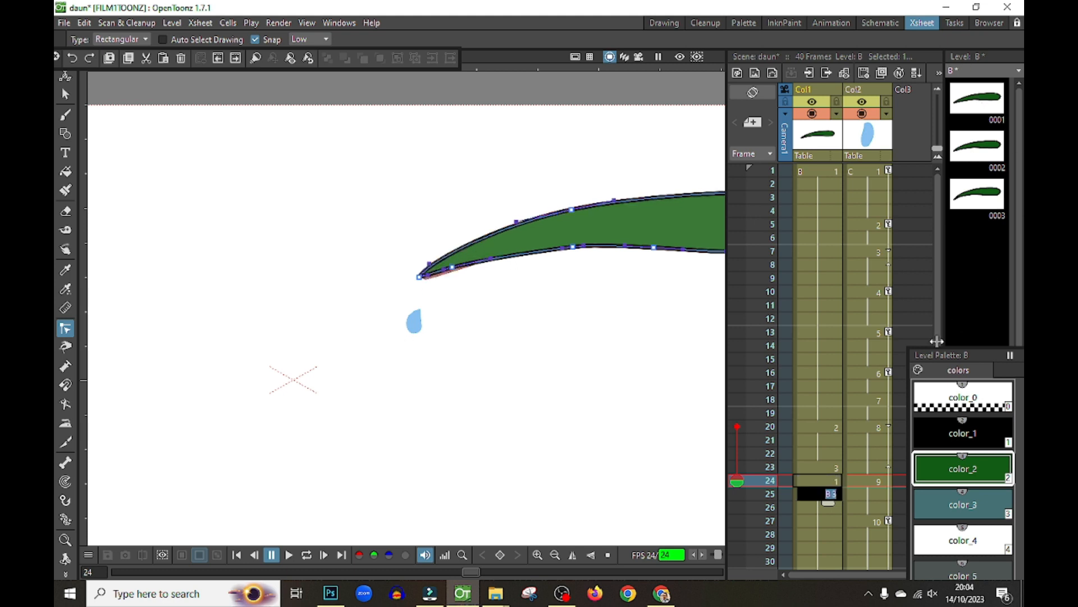
left_click(768, 469)
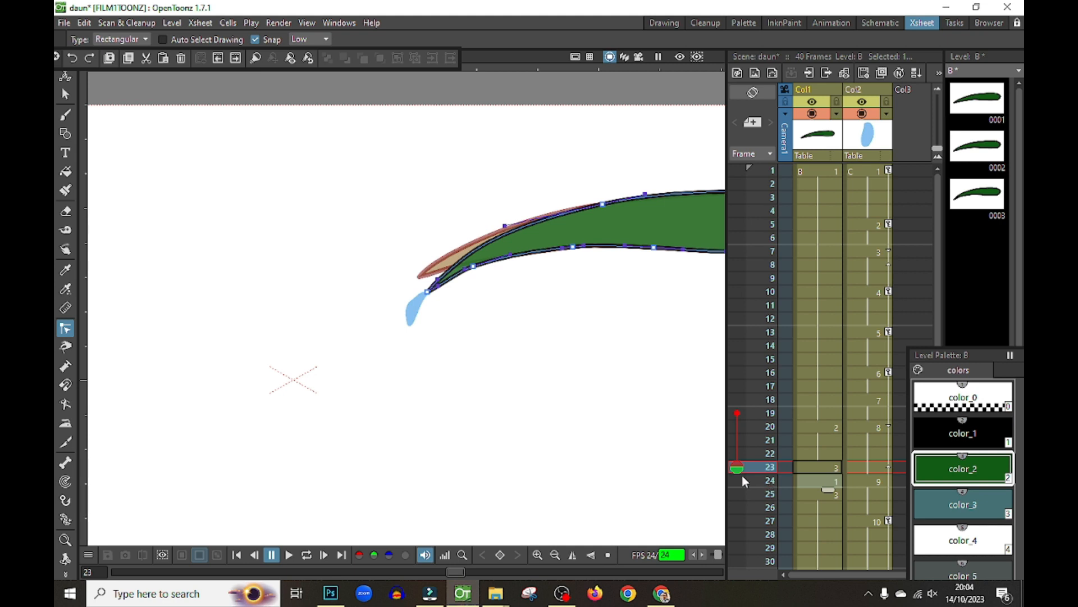
left_click_drag(736, 469, 736, 486)
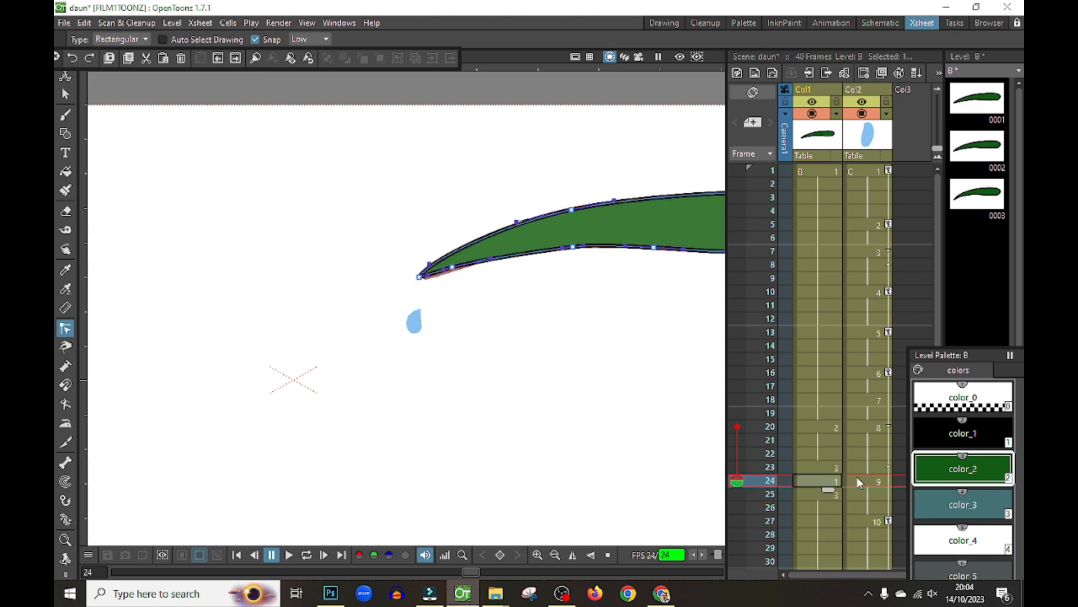
Delete the bent leaf's cells in Col1 from frame 25 to frame 40.
left_click(838, 494)
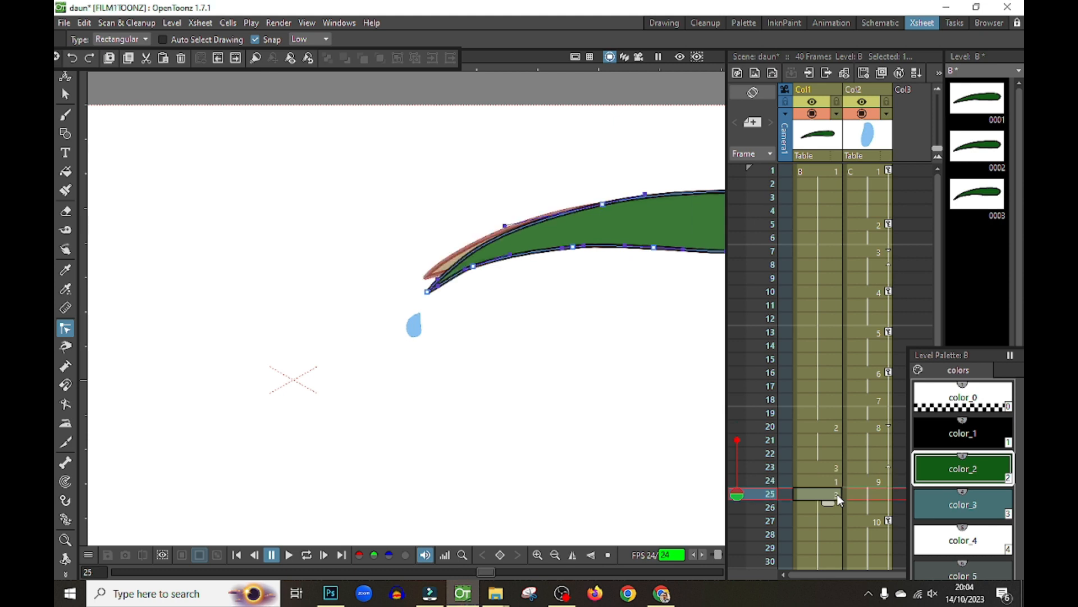
left_click(836, 485)
scroll(835, 485, "down", 2)
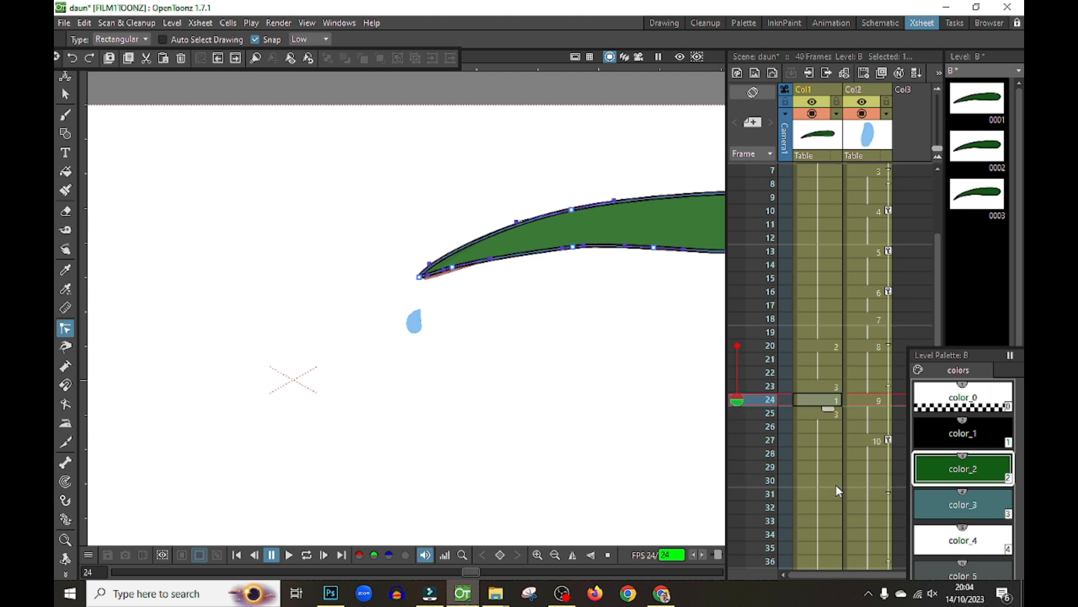
mouse_move(835, 411)
left_mouse_down()
mouse_move(824, 517)
mouse_move(838, 413)
left_mouse_up()
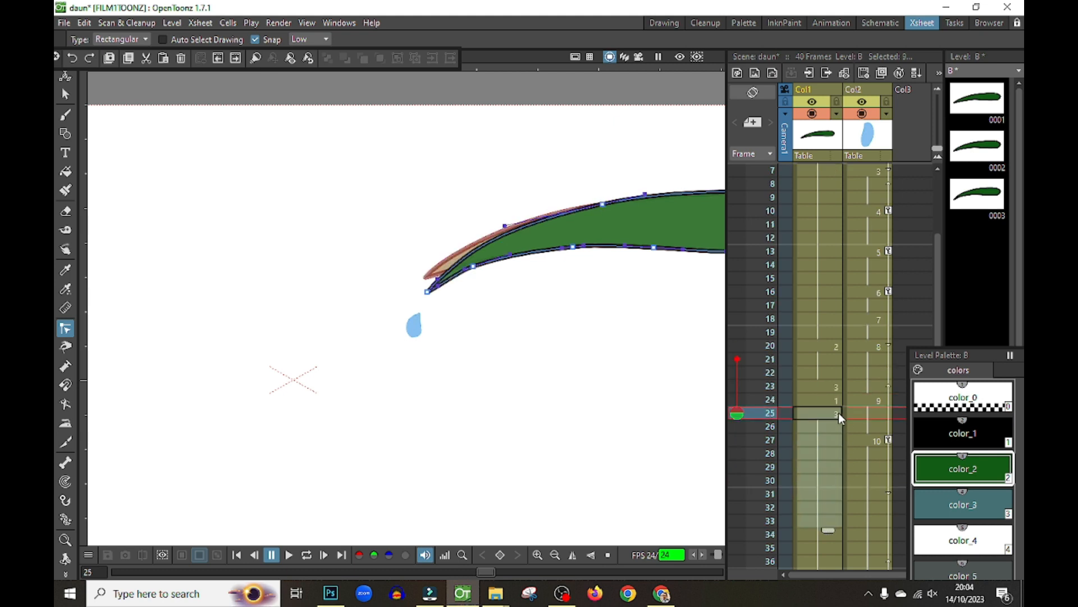
key("Delete")
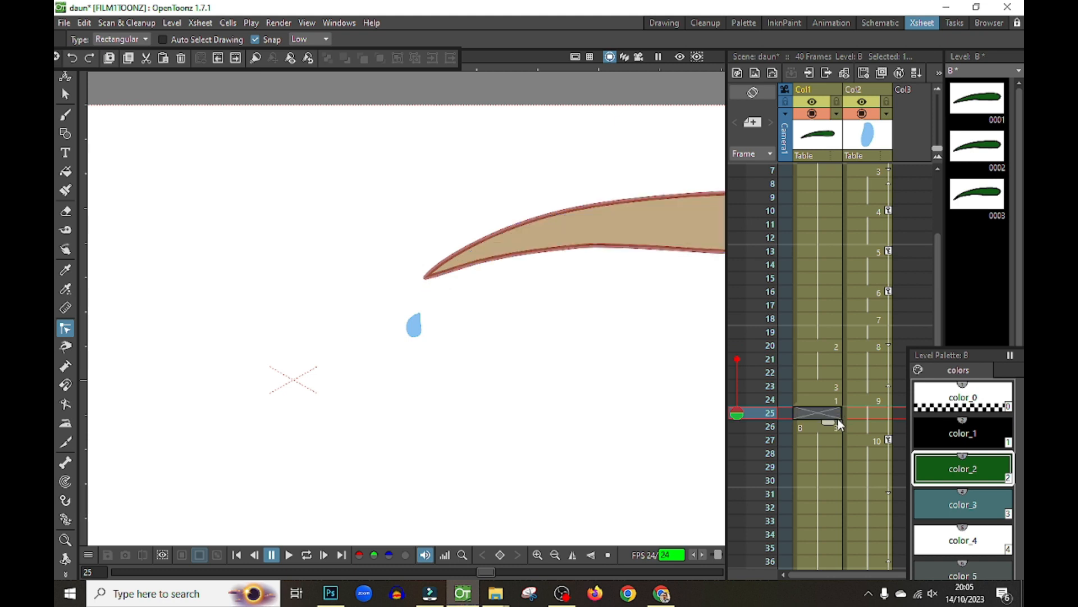
left_click(827, 403)
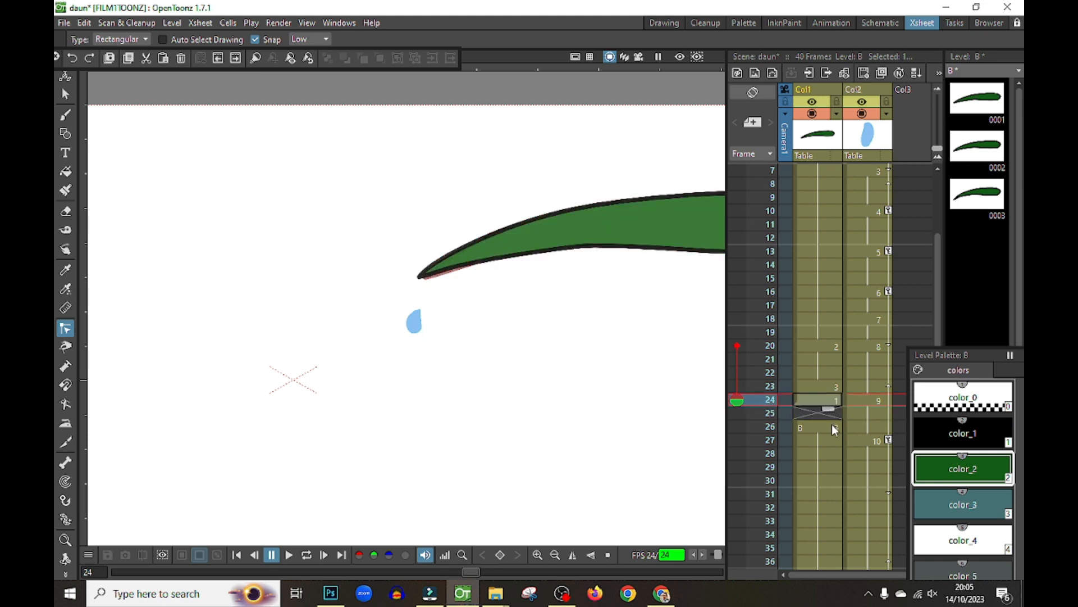
double_click(833, 426)
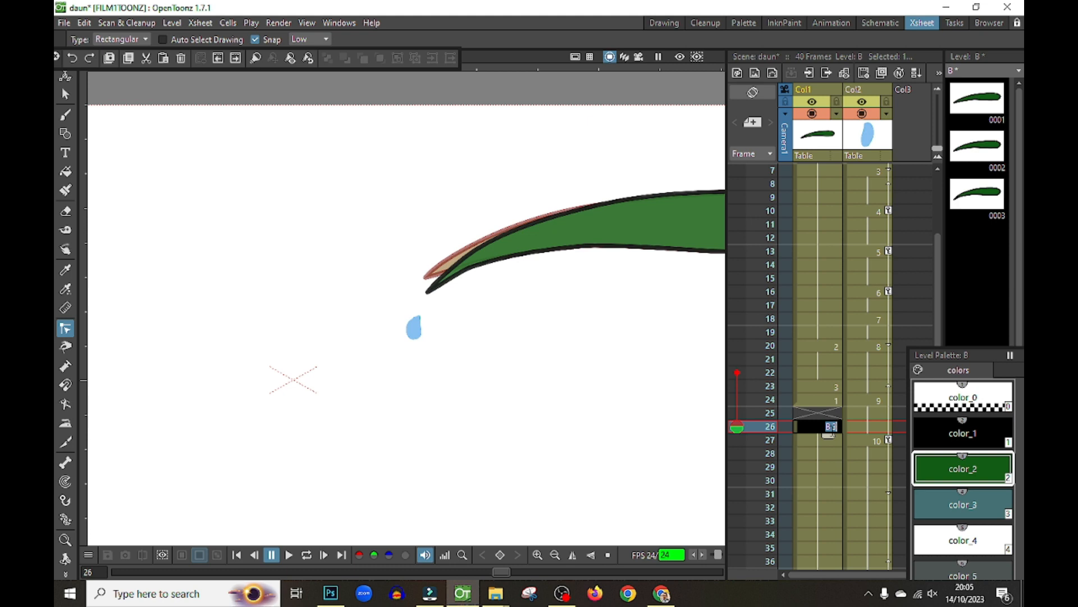
left_click(831, 411)
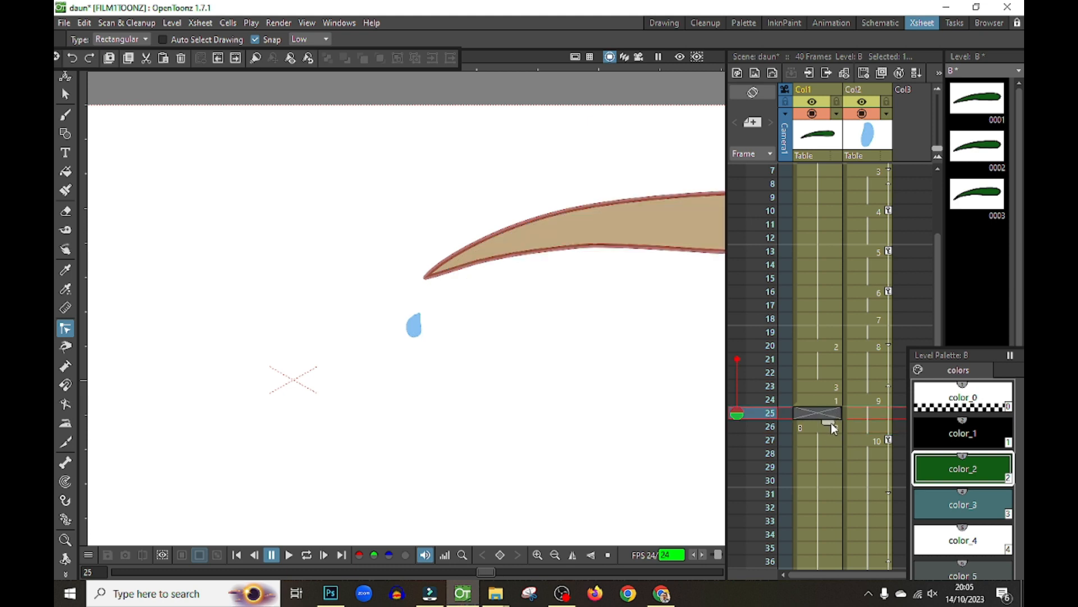
scroll(831, 425, "down", 3)
left_click(829, 373)
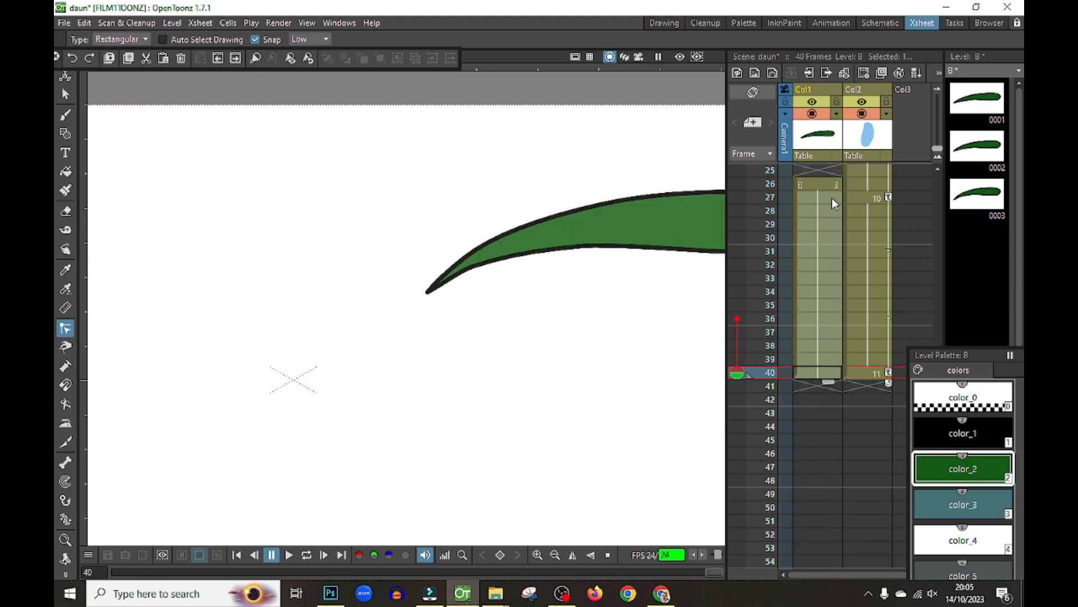
key("Delete")
scroll(828, 211, "up", 1)
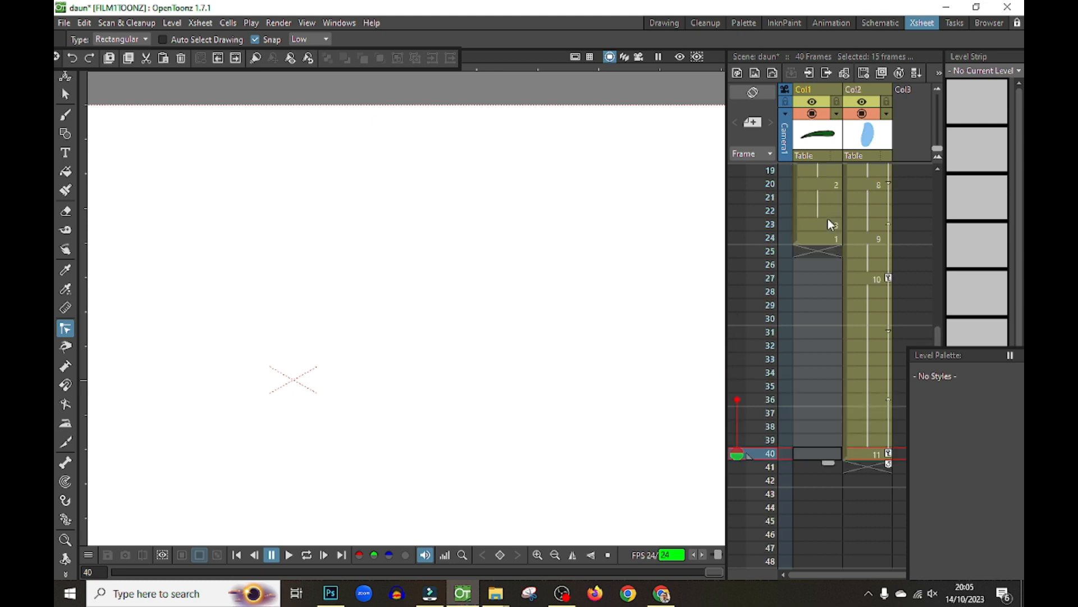
Extend leaf drawing 1 in Col1 from frame 24 to frame 40.
left_click(825, 238)
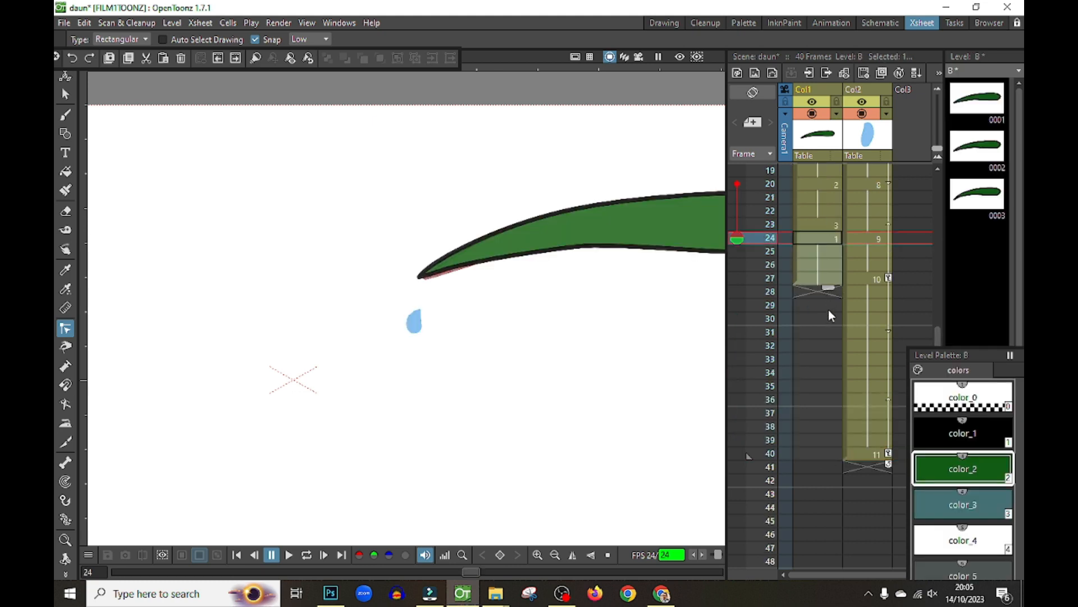
left_click_drag(829, 311, 827, 436)
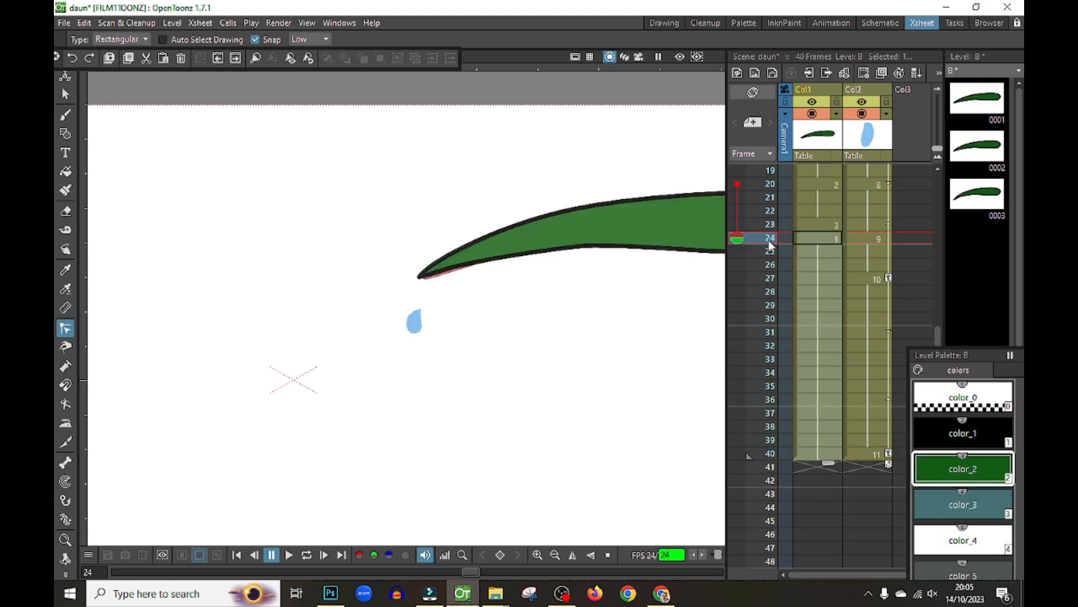
scroll(769, 240, "up", 6)
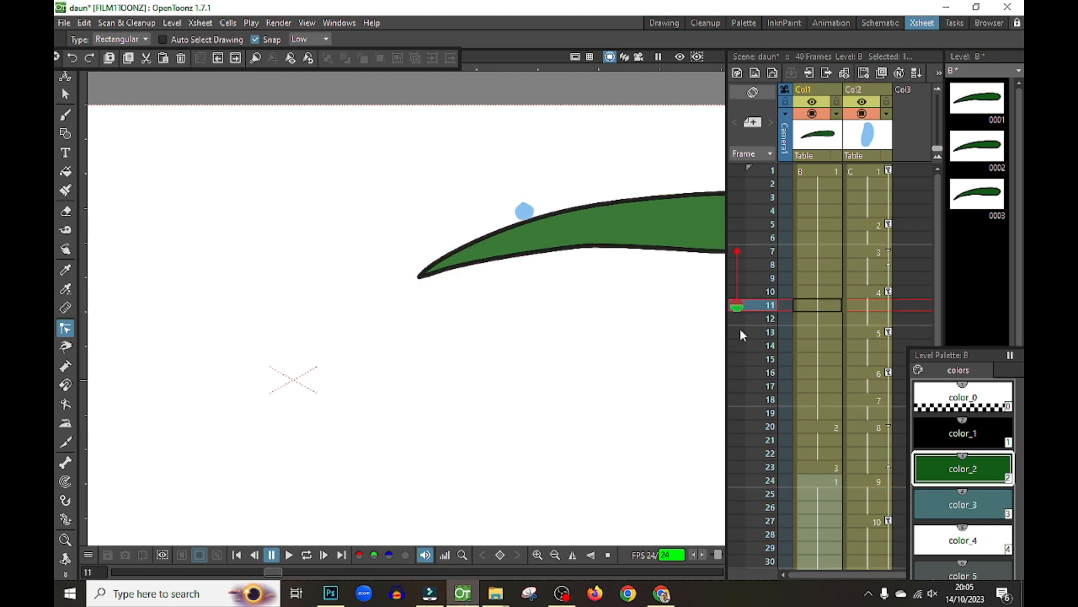
Duplicate the leaf drawing in Col1 at frames 22 and 21 as separate in-between drawings.
mouse_move(731, 481)
left_mouse_down()
mouse_move(737, 423)
mouse_move(737, 470)
mouse_move(737, 456)
left_mouse_up()
right_click(831, 452)
left_click(869, 378)
left_click(828, 440)
right_click(828, 440)
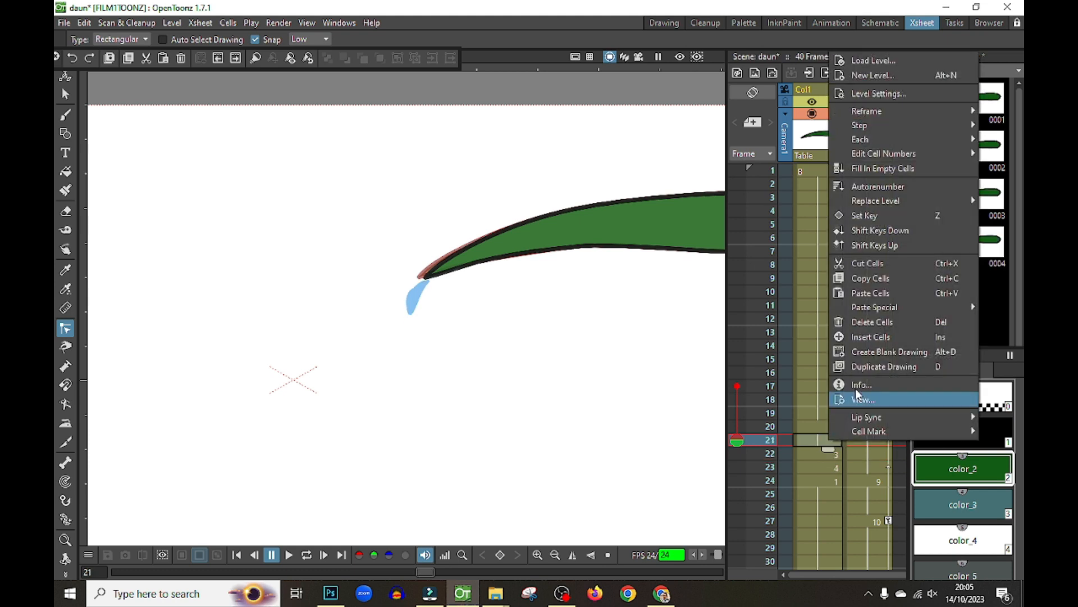
left_click(890, 350)
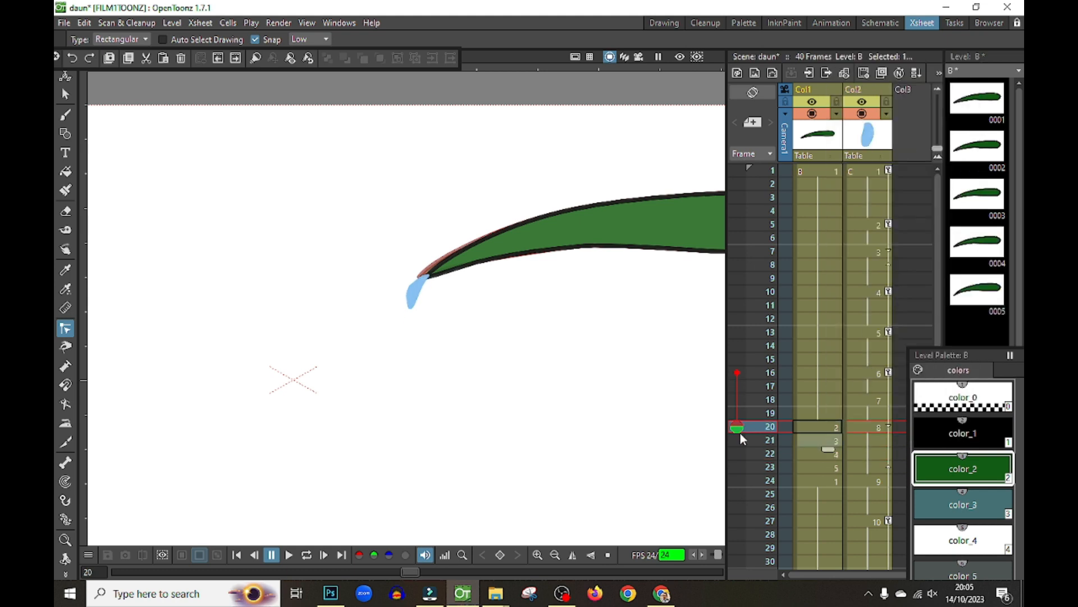
Bend the leaf tip progressively down to follow the droplet in the Col1 drawings at frames 21, 22 and 23.
left_click(426, 281)
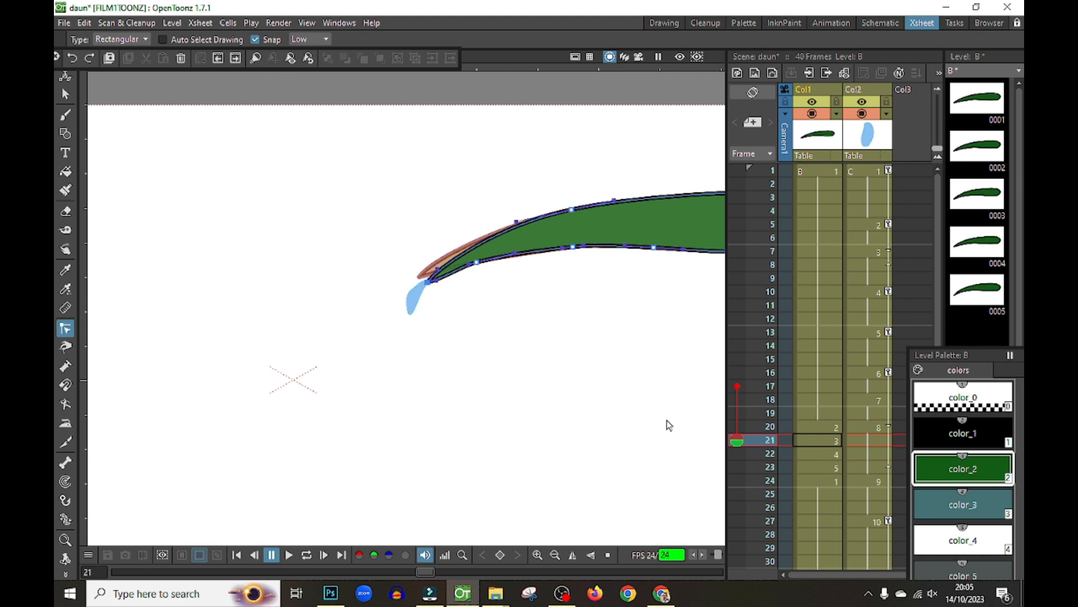
left_click(734, 453)
left_click_drag(425, 278, 483, 264)
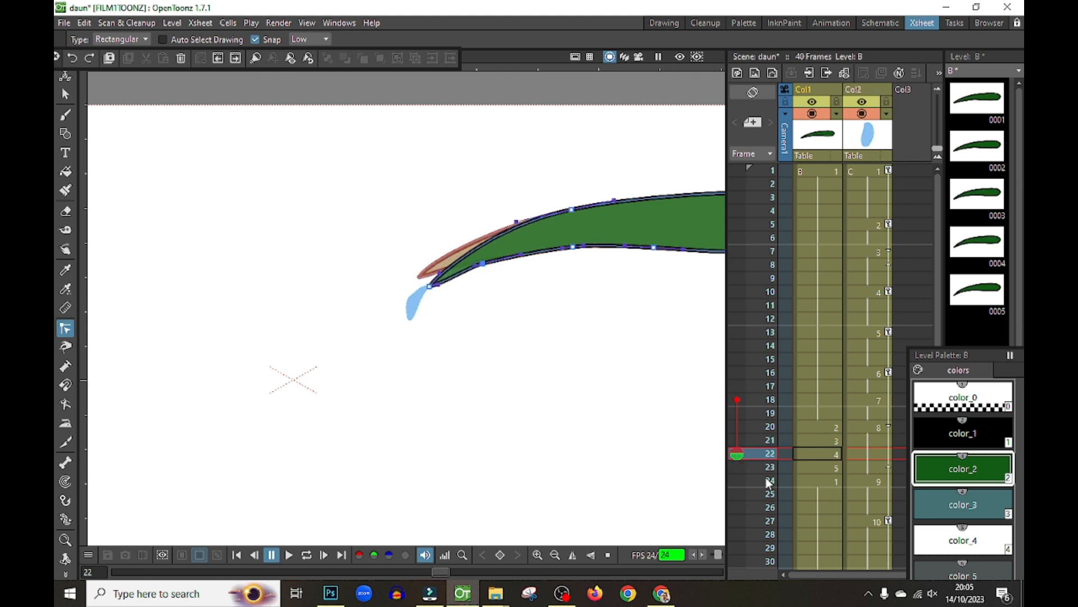
left_click(738, 469)
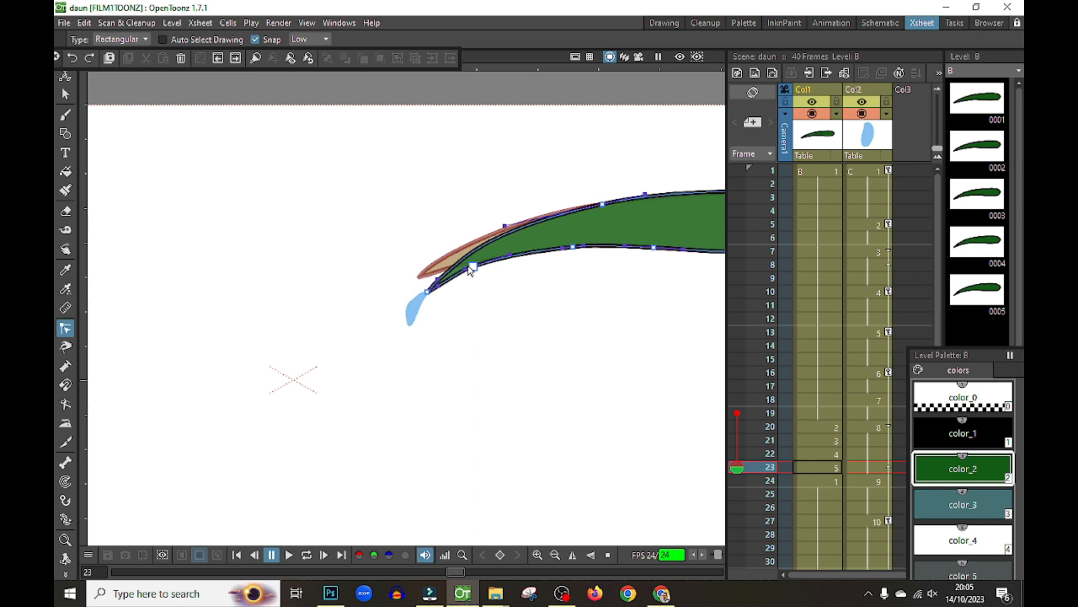
left_click_drag(465, 269, 465, 273)
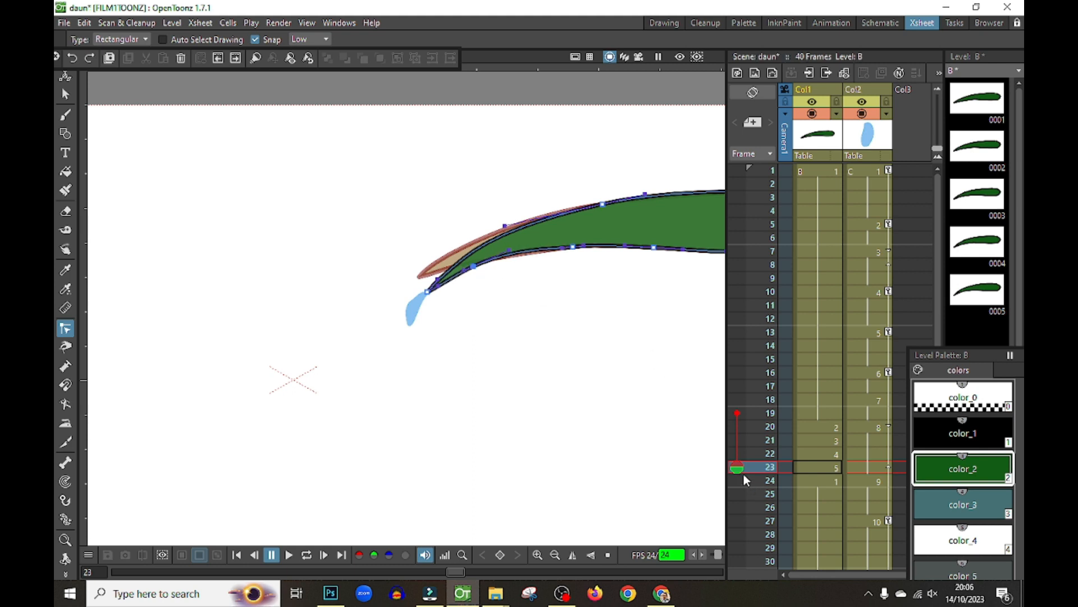
left_click(740, 475)
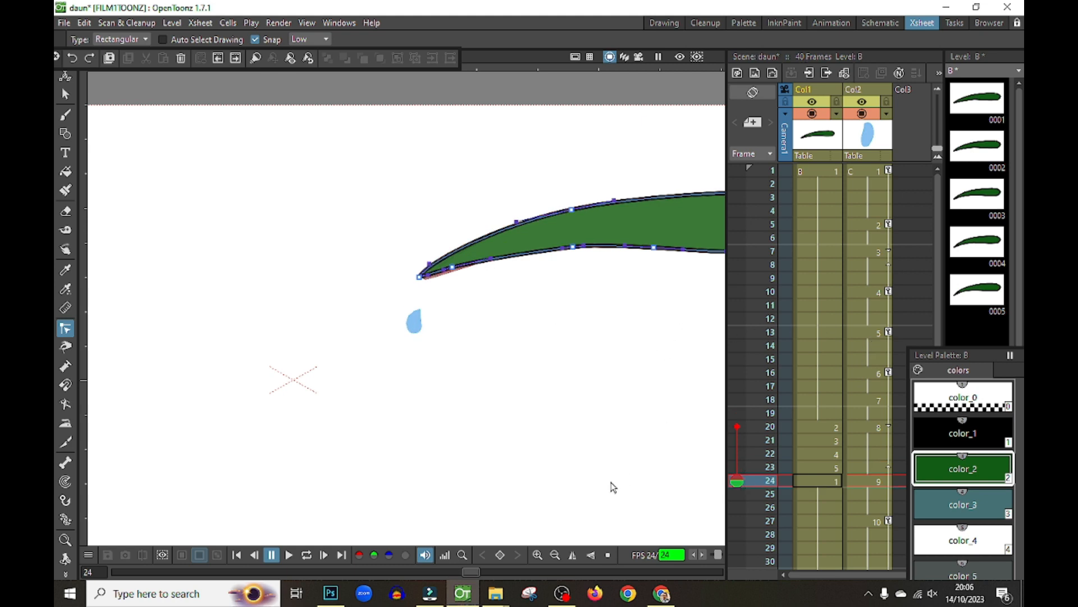
Play back the droplet and leaf animation close up, and again with the whole camera frame in view.
left_click(282, 555)
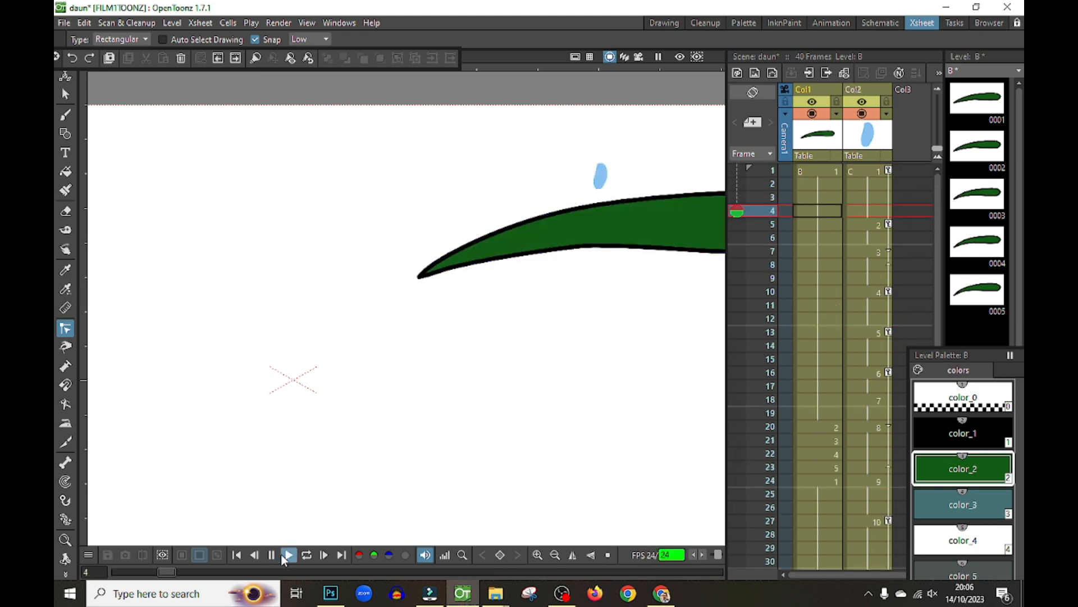
left_click(282, 554)
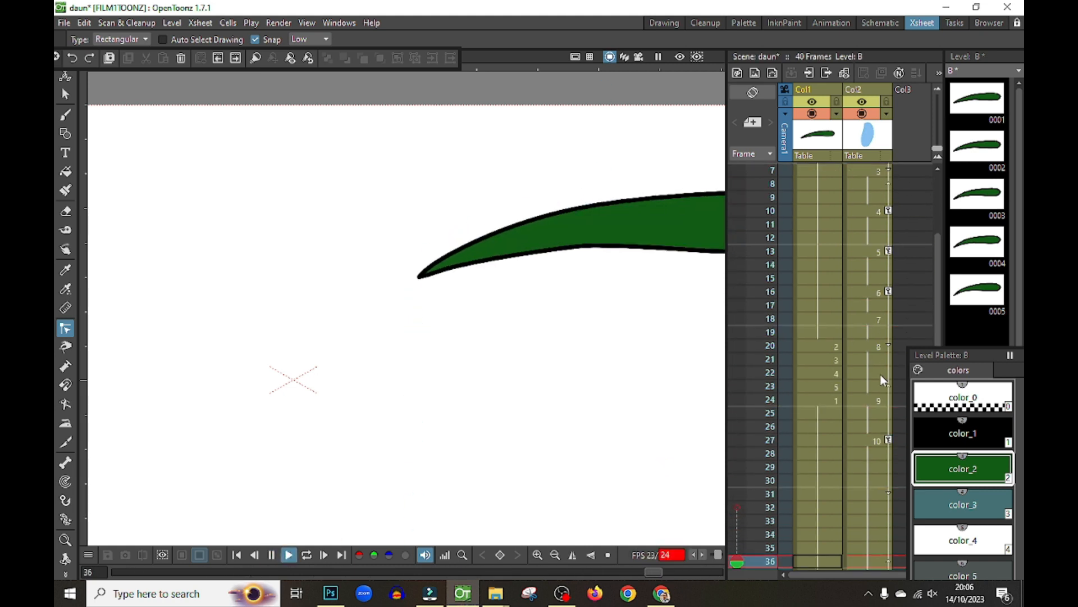
scroll(455, 337, "down", 2)
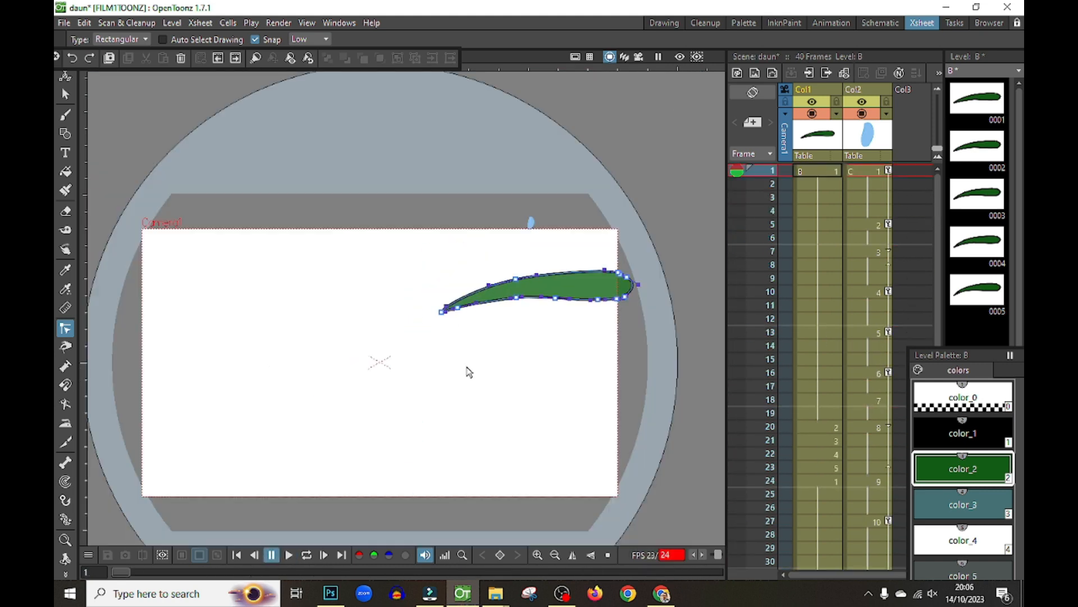
scroll(549, 337, "up", 1)
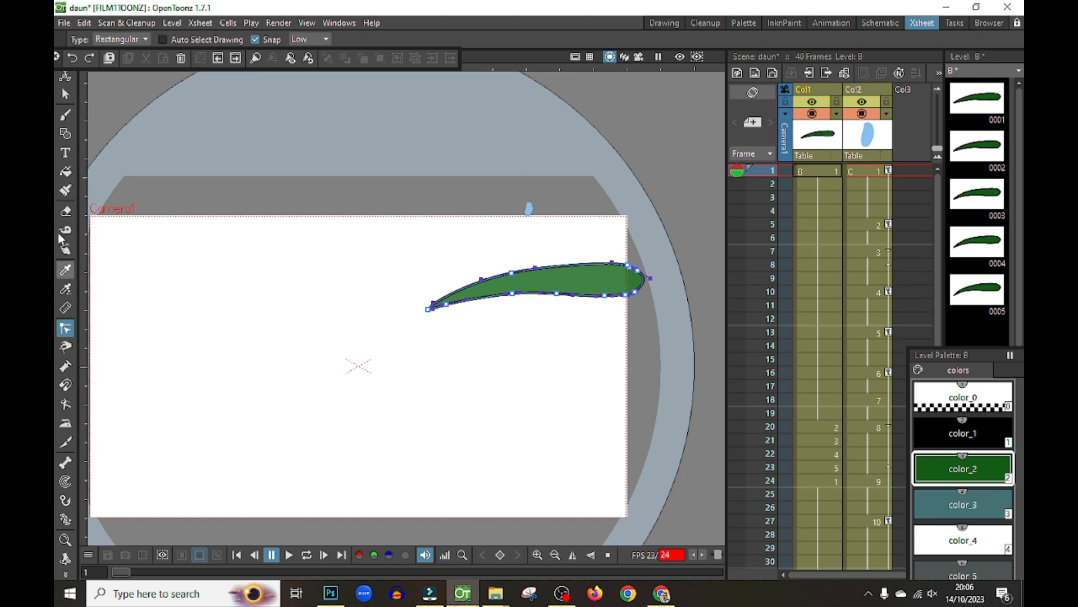
left_click(294, 556)
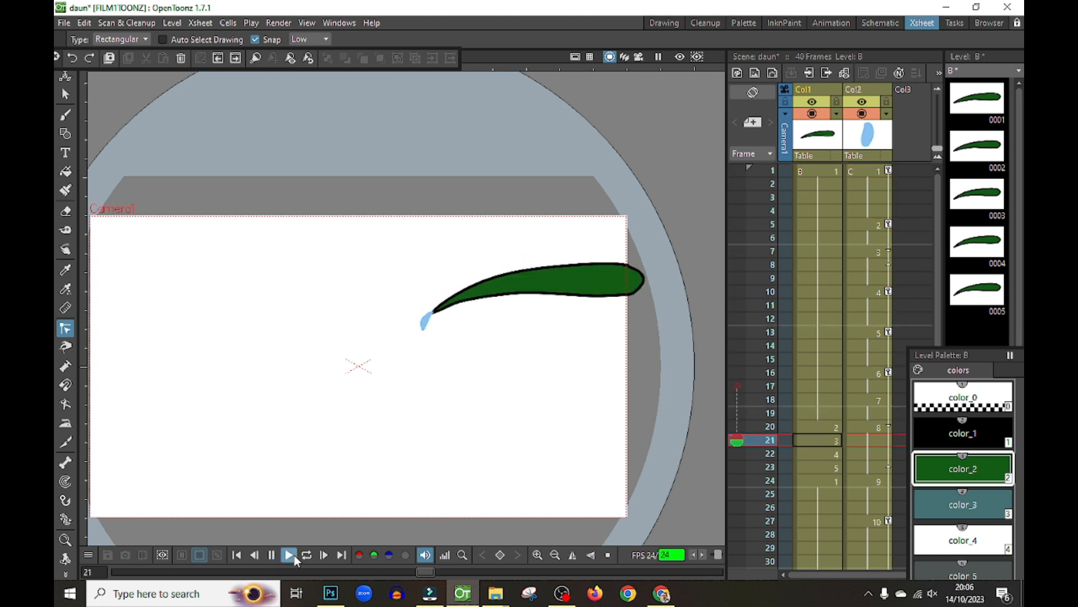
left_click(295, 555)
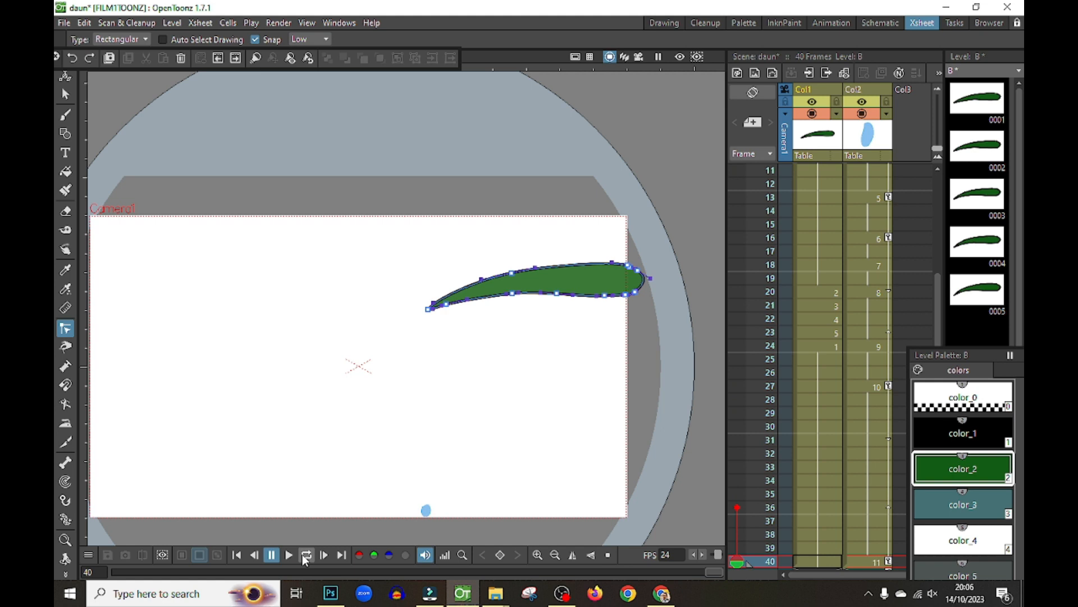
Play the animation in a continuous loop and reposition the floating Level Palette so its colour list is fully in view.
left_click(305, 556)
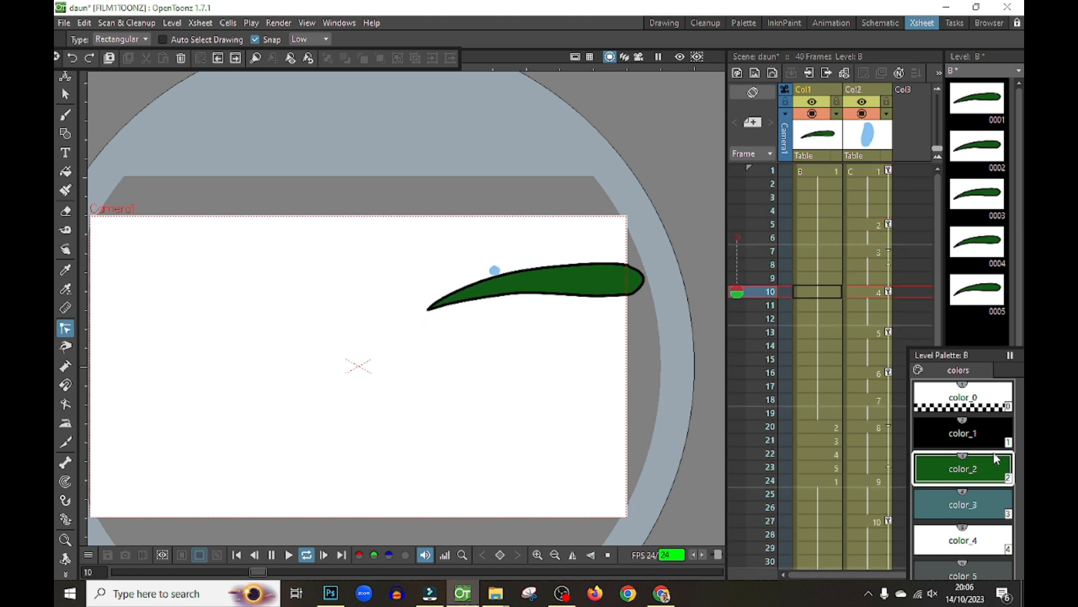
left_click_drag(979, 356, 905, 325)
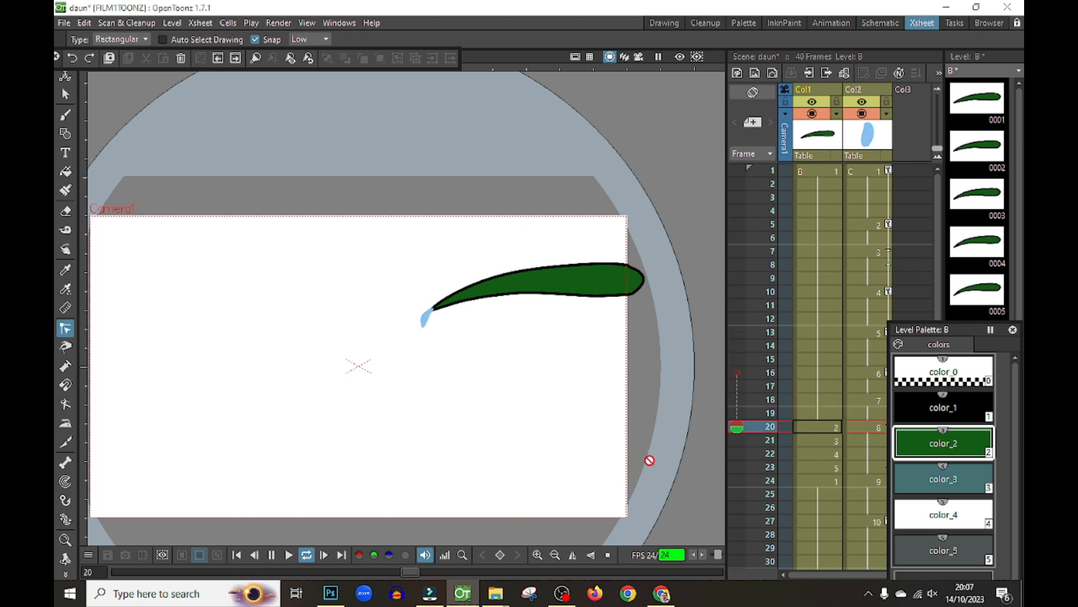
mouse_move(668, 593)
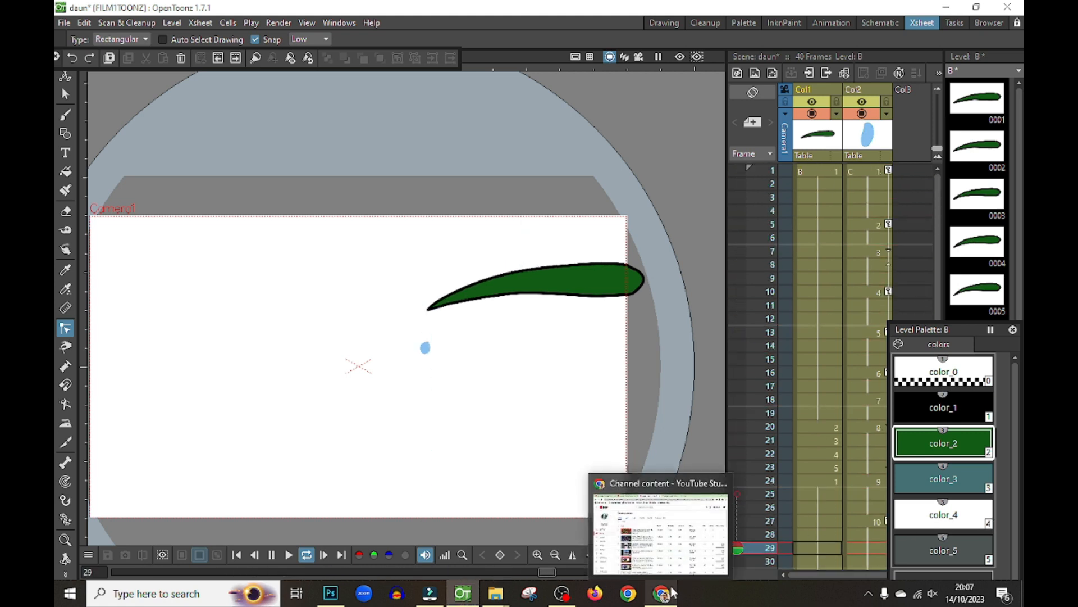